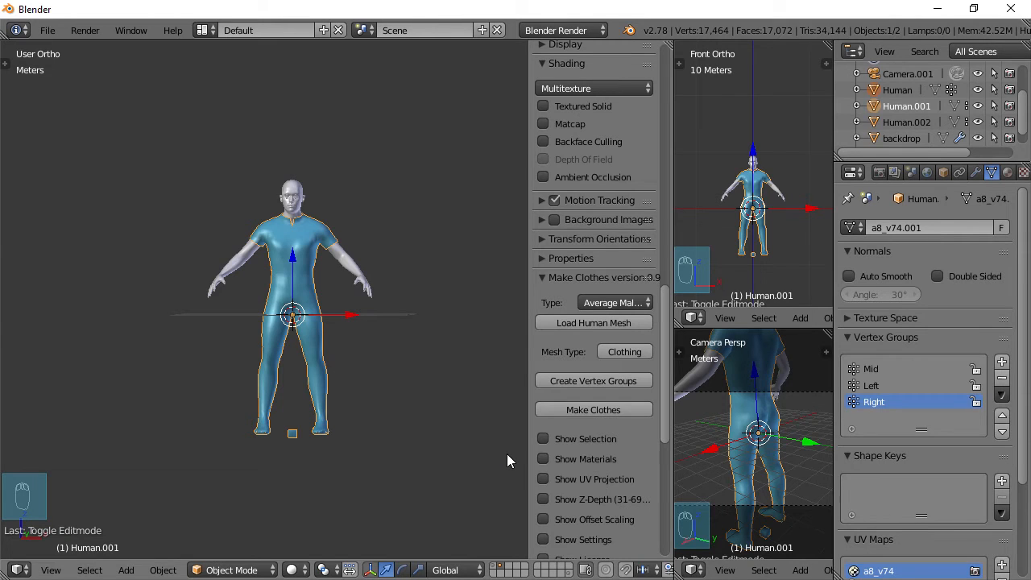
# - Switch to MakeHuman and open the clothes library for the character
pyautogui.press('super')
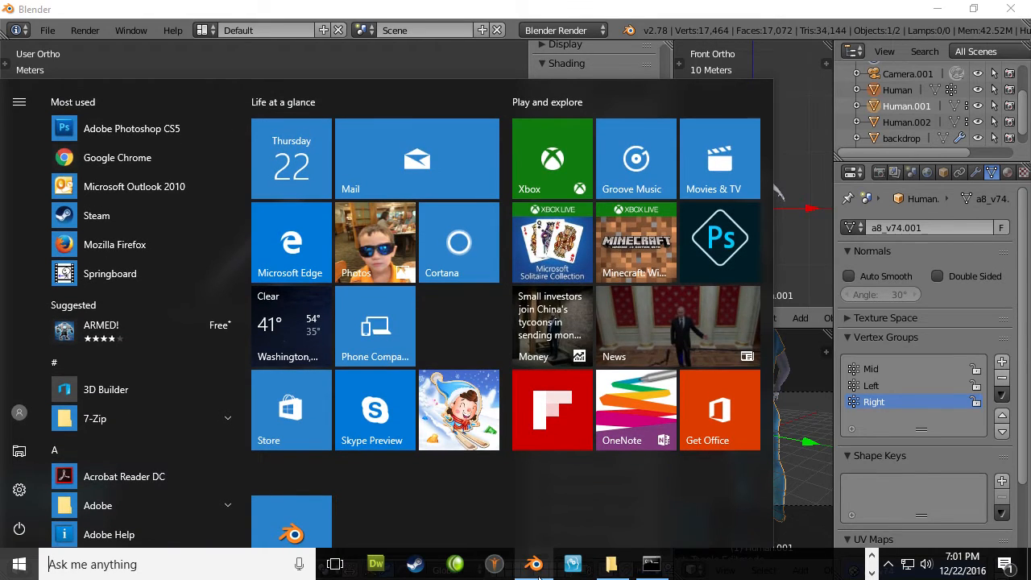
pyautogui.moveTo(538, 570)
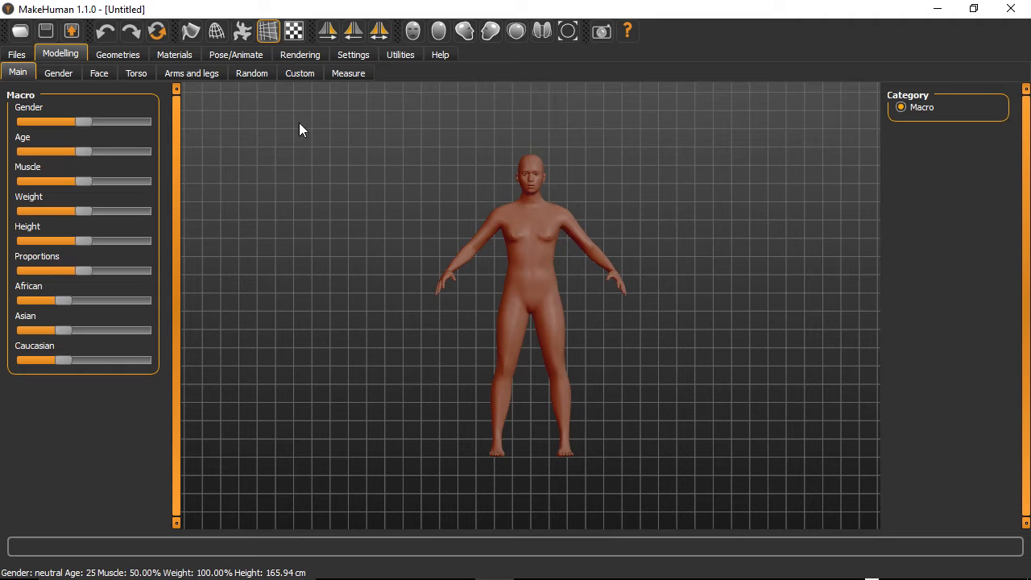
pyautogui.click(120, 54)
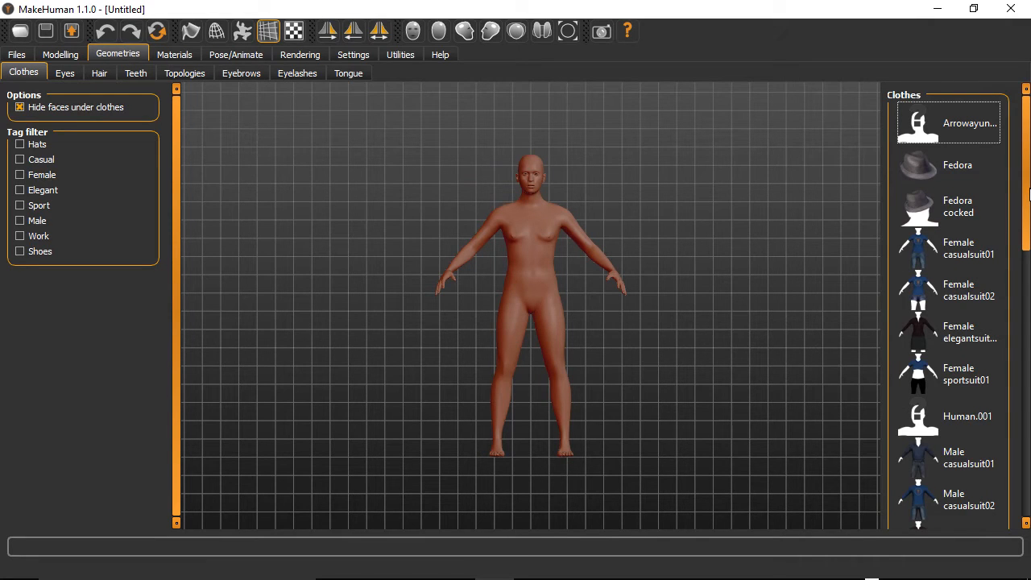
# - Dress the character in Male casualsuit01 and browse the other clothes in the library
pyautogui.scroll(-4, 1029, 194)
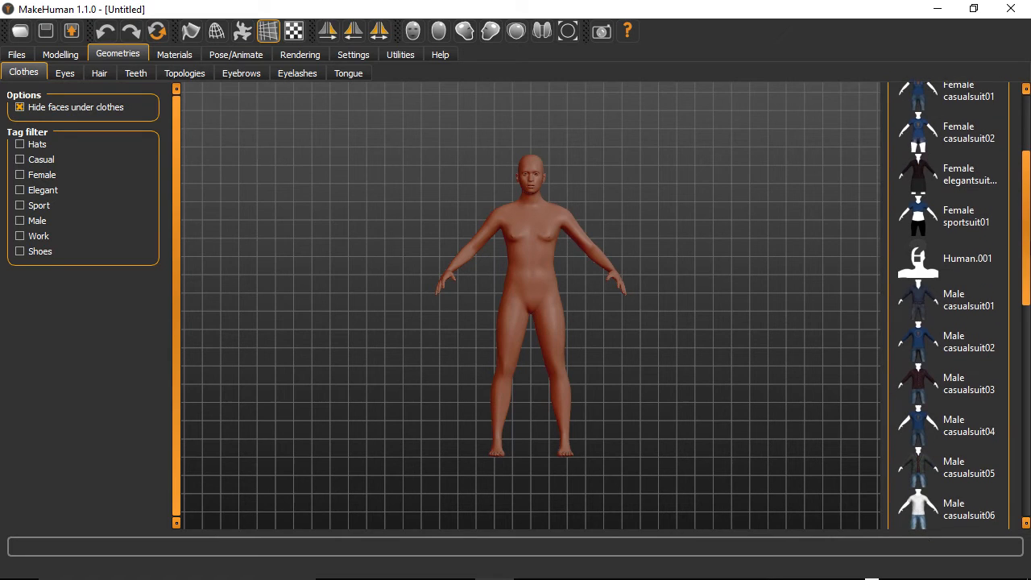
pyautogui.click(947, 313)
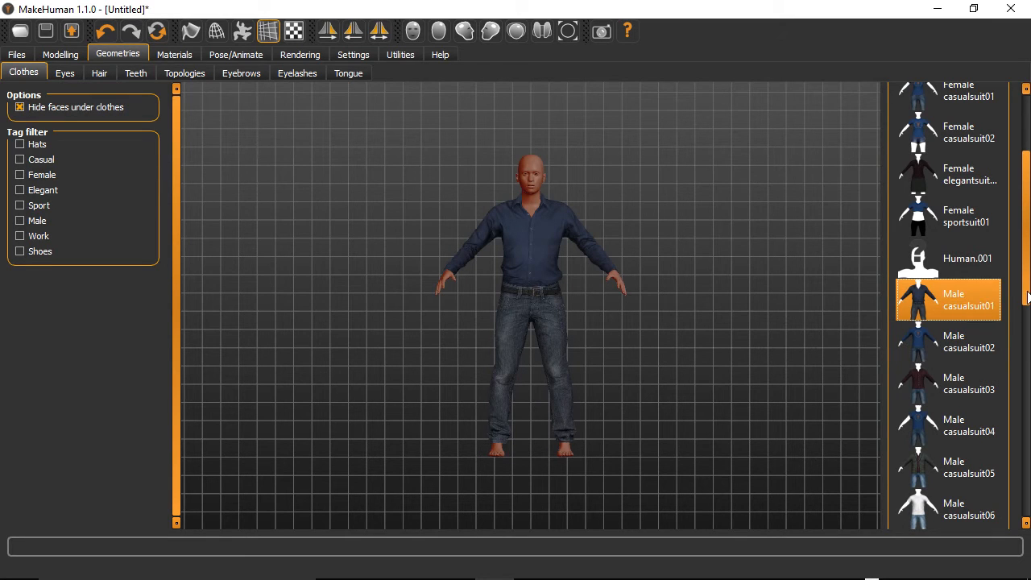
pyautogui.scroll(-1, 1028, 298)
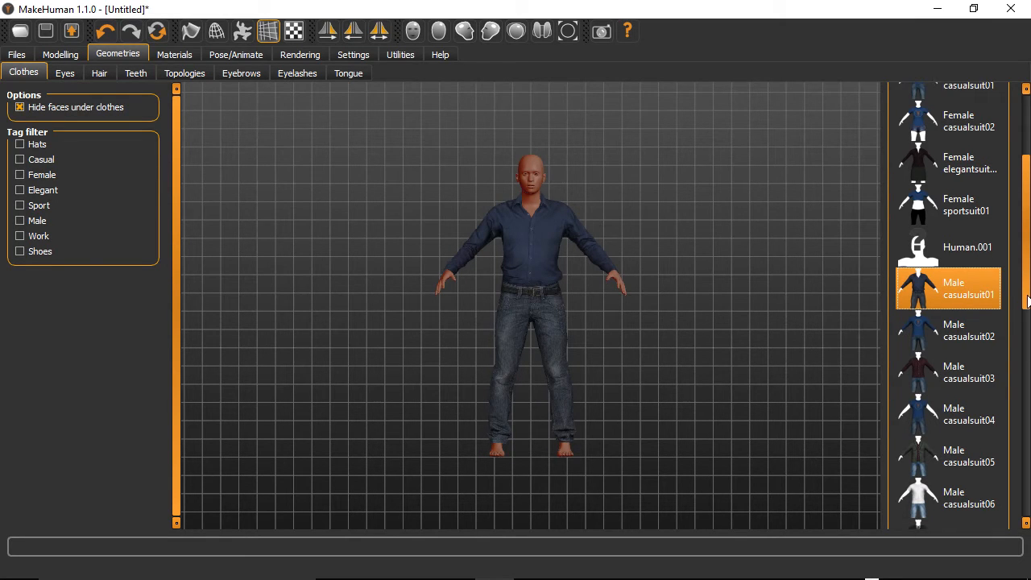
pyautogui.scroll(-3, 1027, 299)
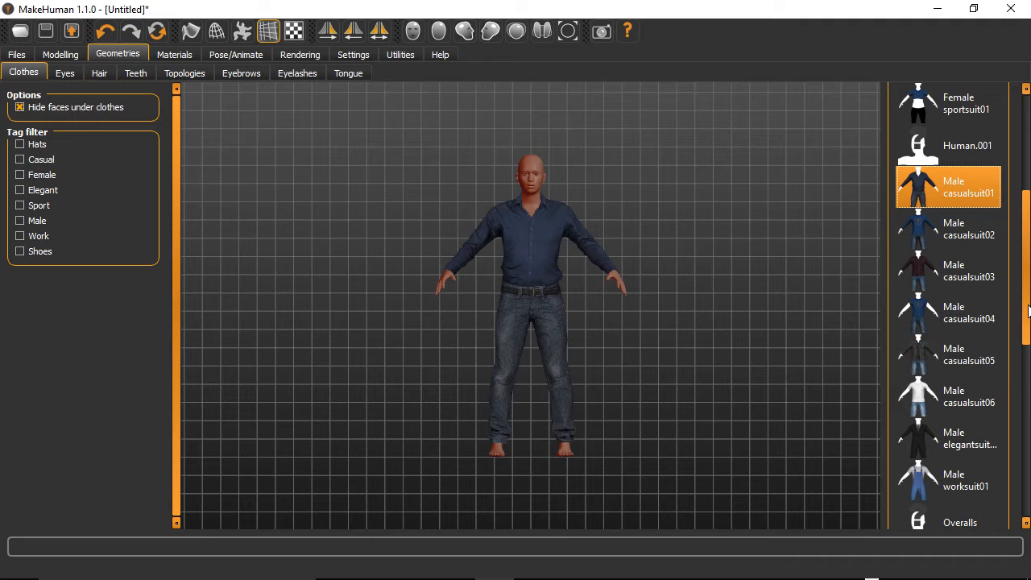
pyautogui.scroll(4, 1027, 312)
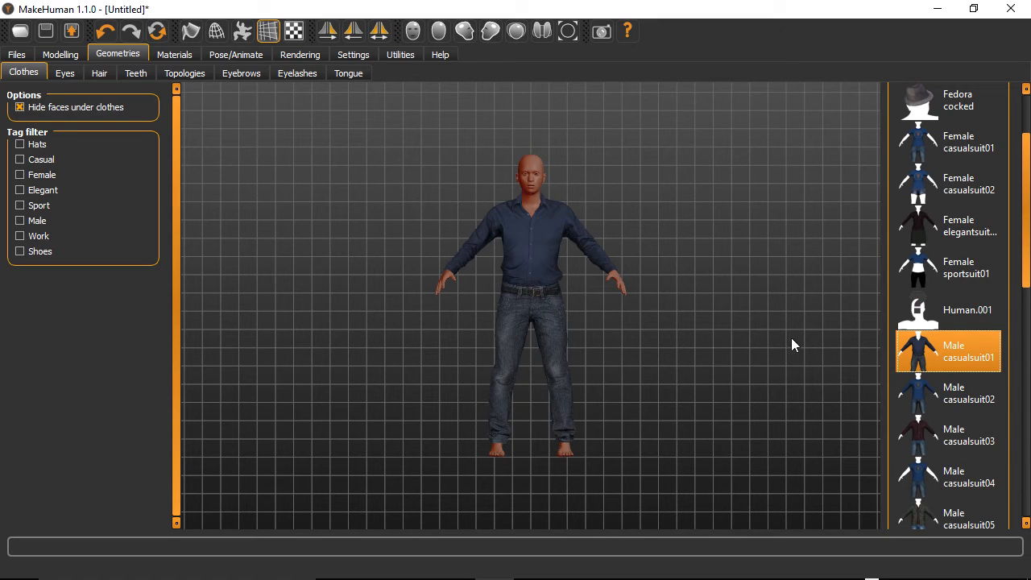
# - Switch to Blender and check the clothing object's item name and its Make Clothes settings
pyautogui.moveTo(419, 573)
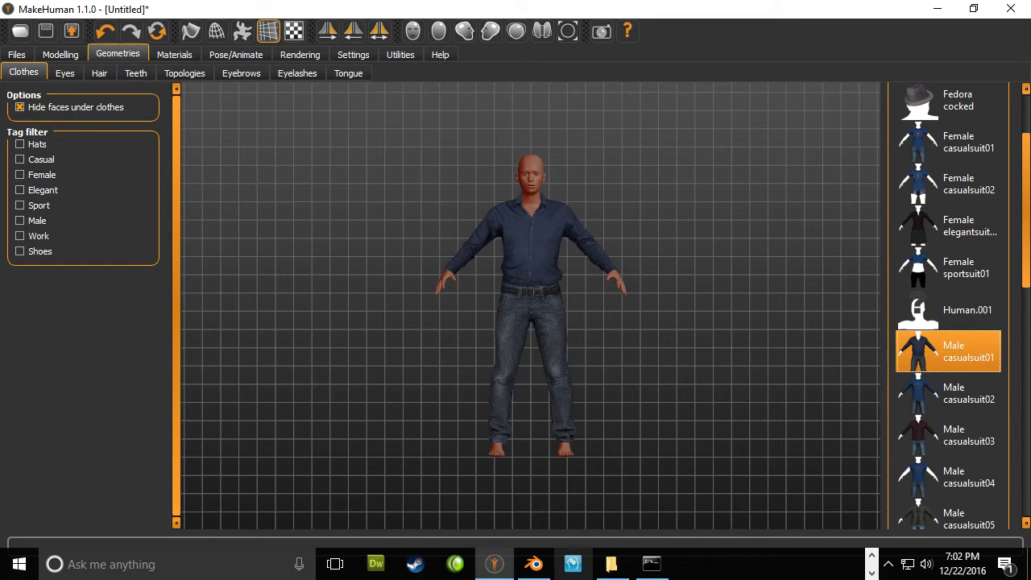
pyautogui.click(535, 568)
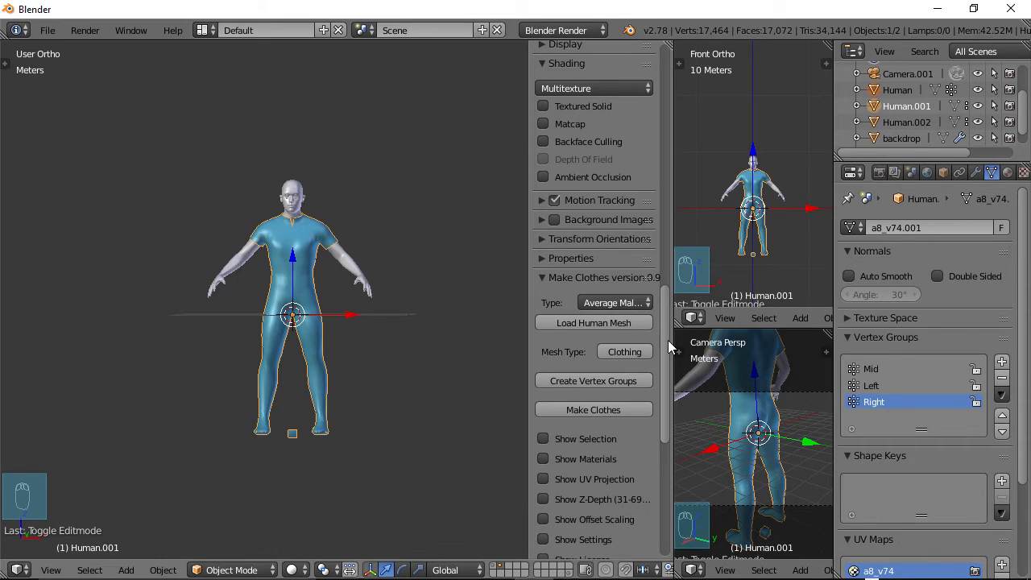
pyautogui.scroll(6, 668, 322)
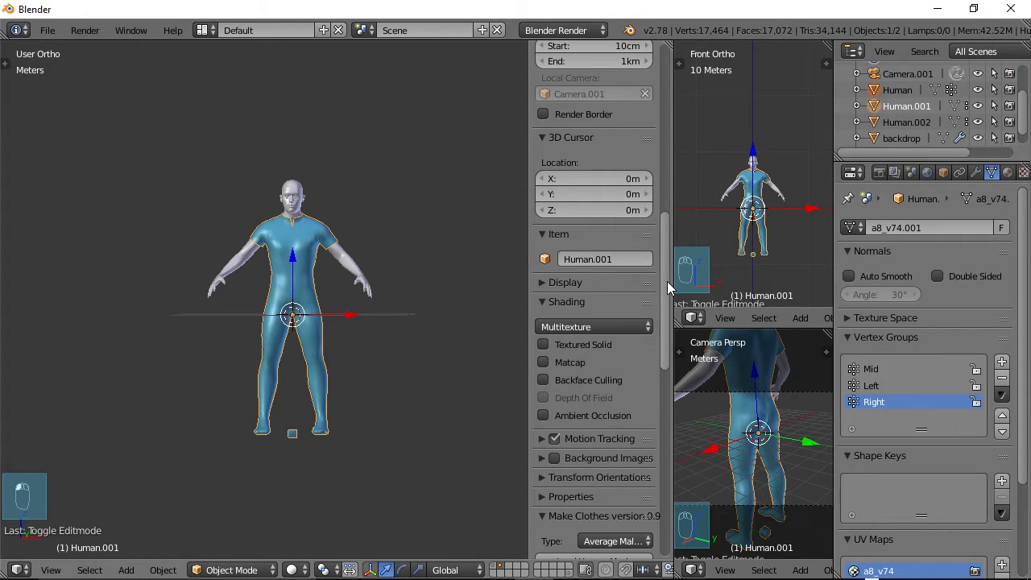
pyautogui.moveTo(667, 283); pyautogui.dragTo(668, 315)
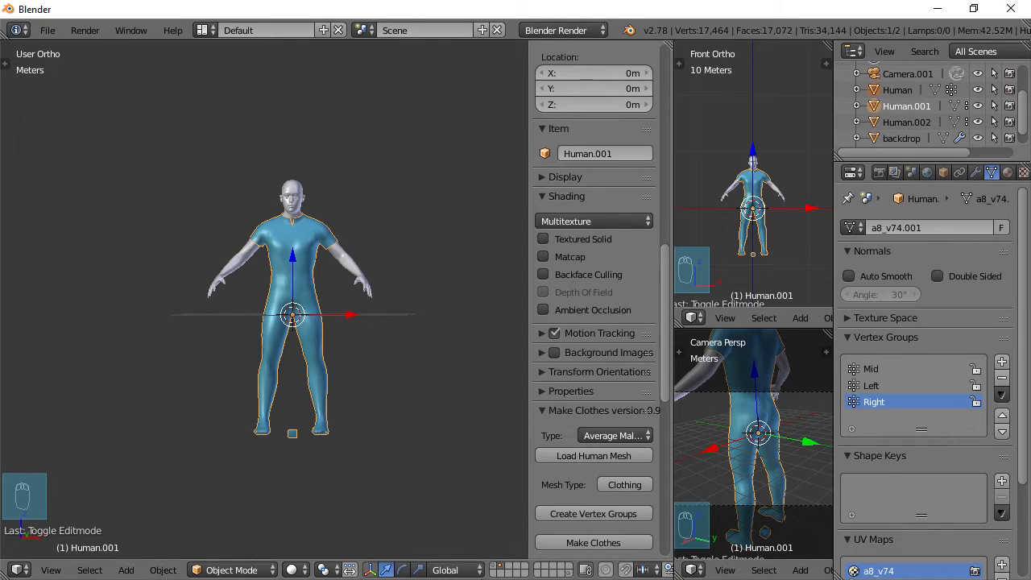
# - Switch back to MakeHuman, put the Human.001 garment on the character and remove Male casualsuit01
pyautogui.click(497, 576)
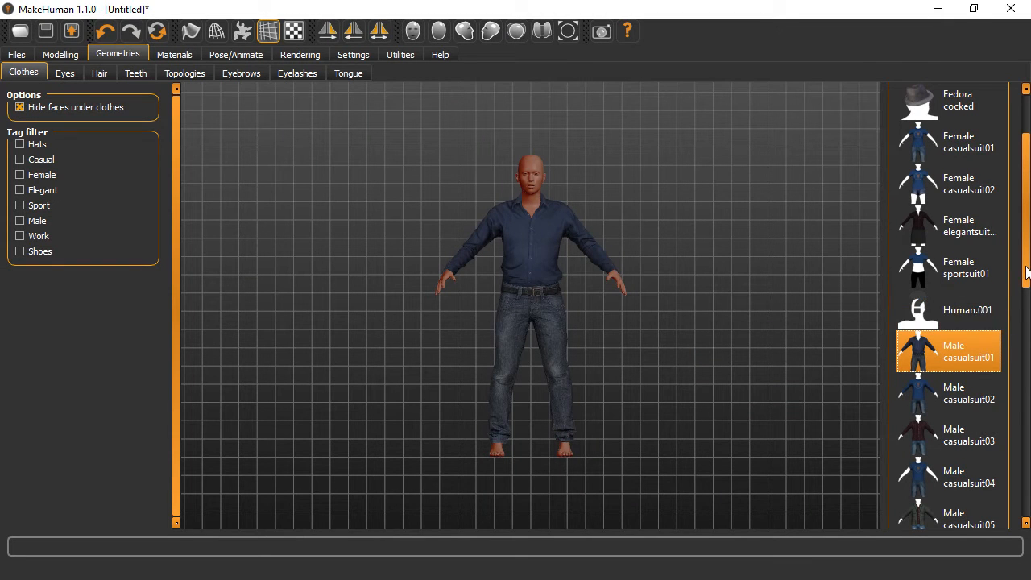
pyautogui.scroll(-1, 982, 322)
pyautogui.click(946, 274)
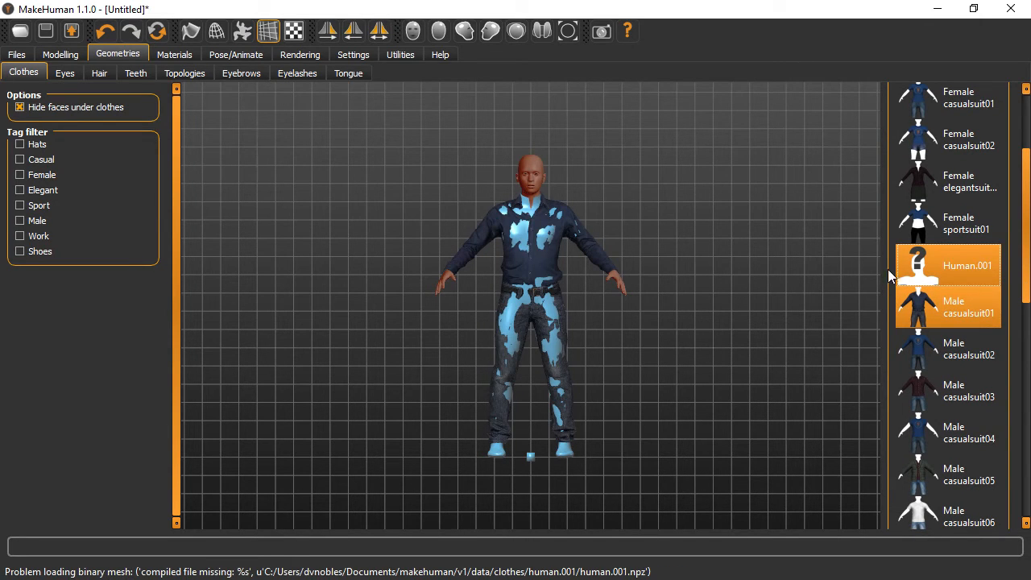
pyautogui.click(959, 309)
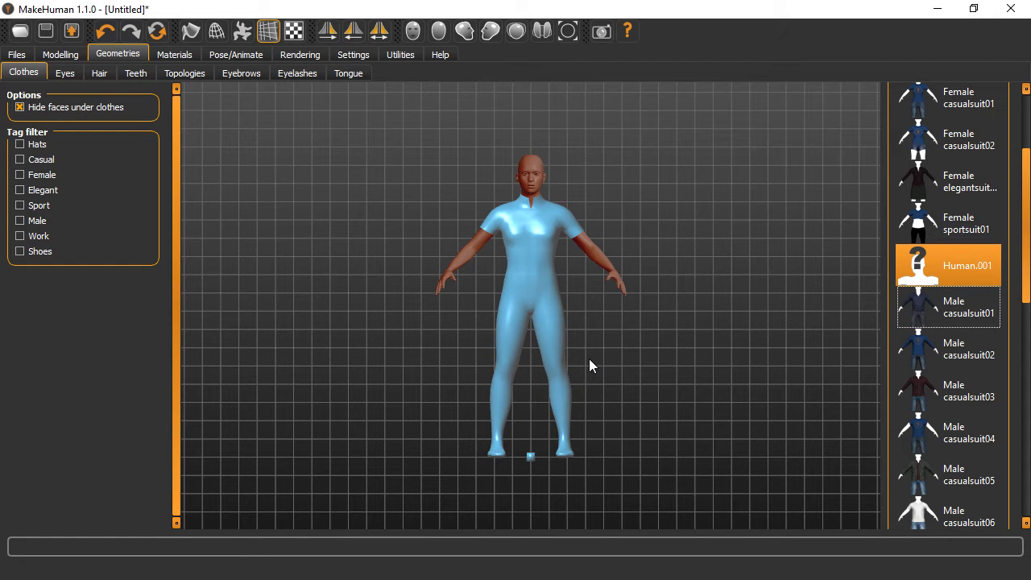
# - Examine the Human.001 garment on the character from several angles, including the legs and the small cube between the feet
pyautogui.moveTo(646, 338); pyautogui.dragTo(609, 264)
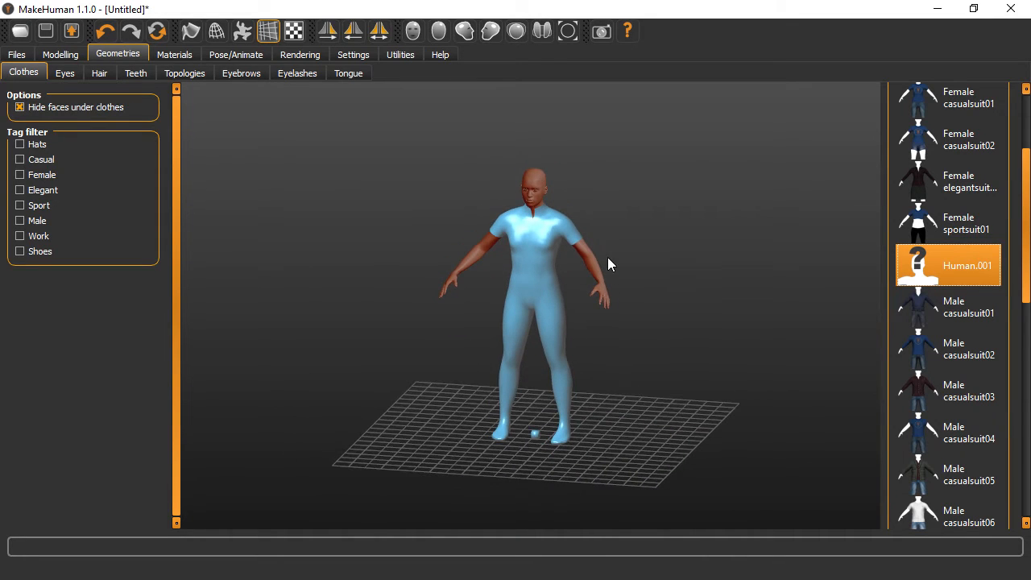
pyautogui.scroll(-3, 533, 439)
pyautogui.scroll(8, 545, 376)
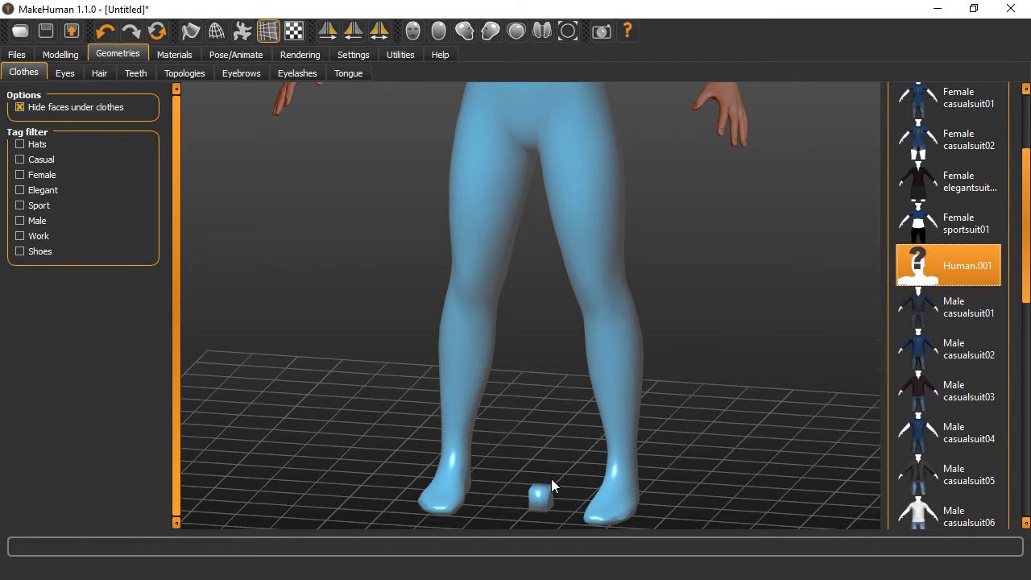
pyautogui.scroll(-5, 551, 479)
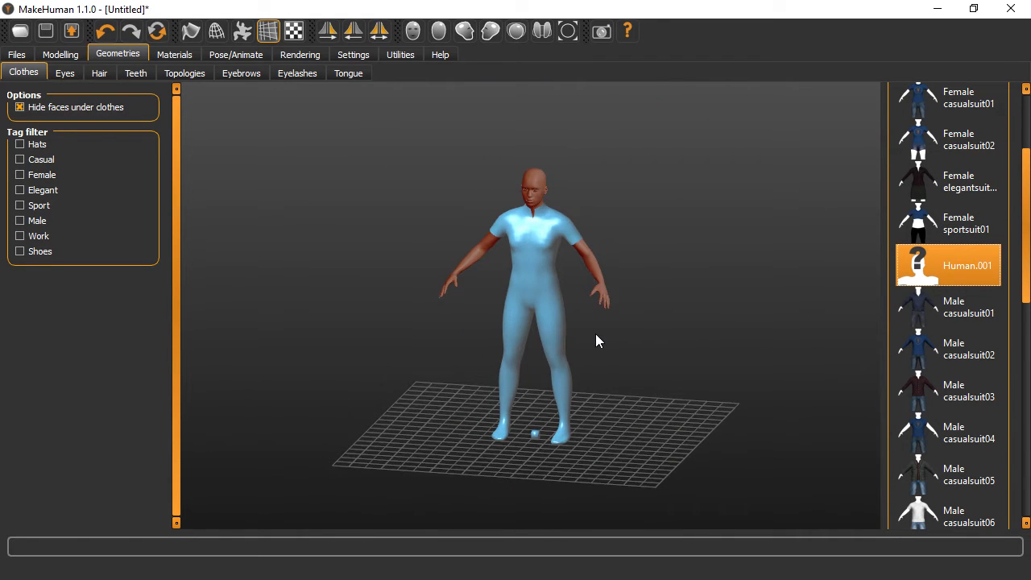
pyautogui.scroll(-1, 595, 335)
pyautogui.moveTo(536, 330); pyautogui.dragTo(620, 304)
pyautogui.scroll(-2, 536, 352)
pyautogui.scroll(4, 538, 352)
pyautogui.scroll(-3, 543, 332)
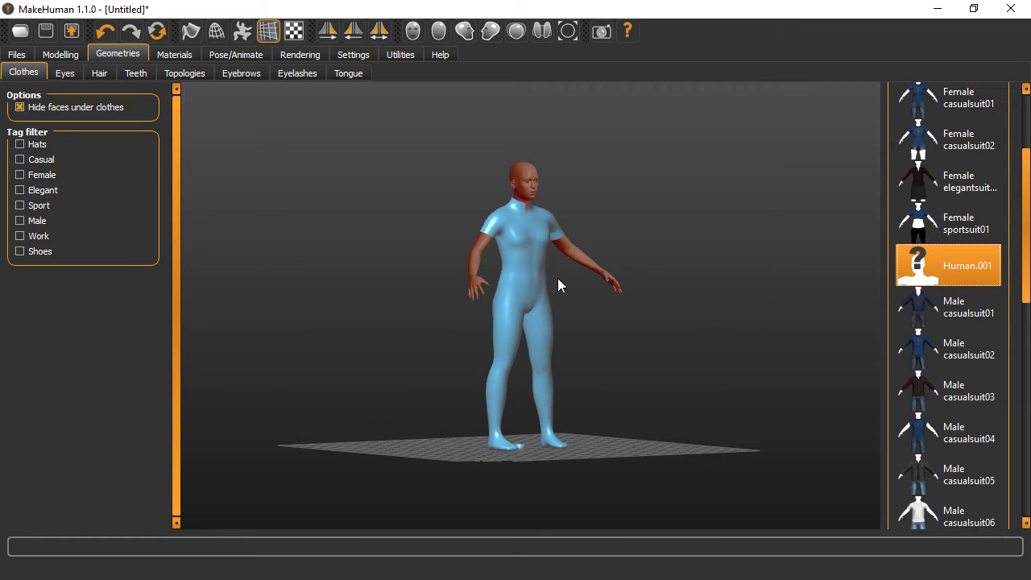
pyautogui.moveTo(558, 284)
pyautogui.mouseDown()
pyautogui.moveTo(515, 277)
pyautogui.moveTo(558, 282)
pyautogui.mouseUp()
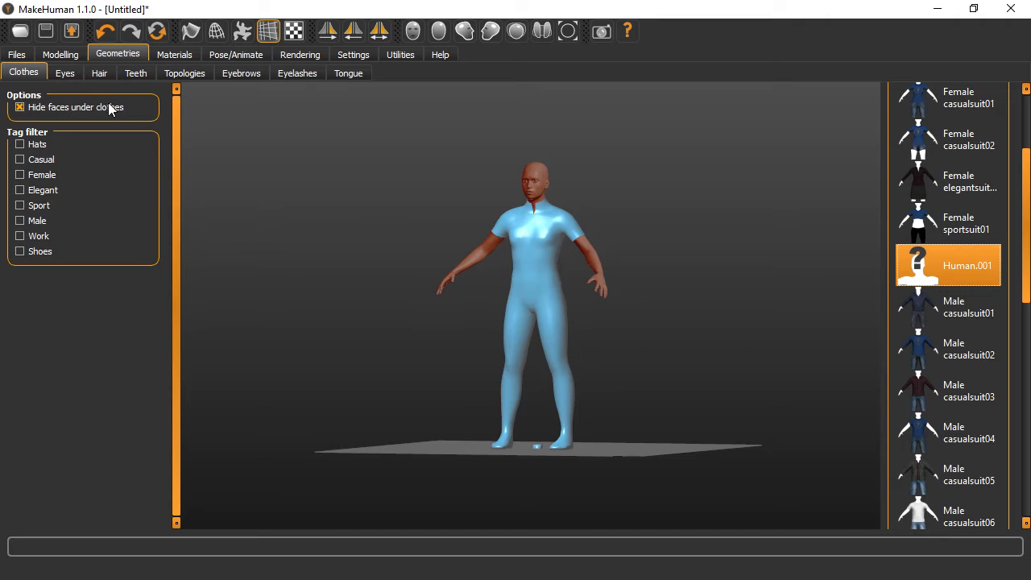
# - Open the main modelling settings and reduce the character's height to about 150 cm
pyautogui.click(27, 56)
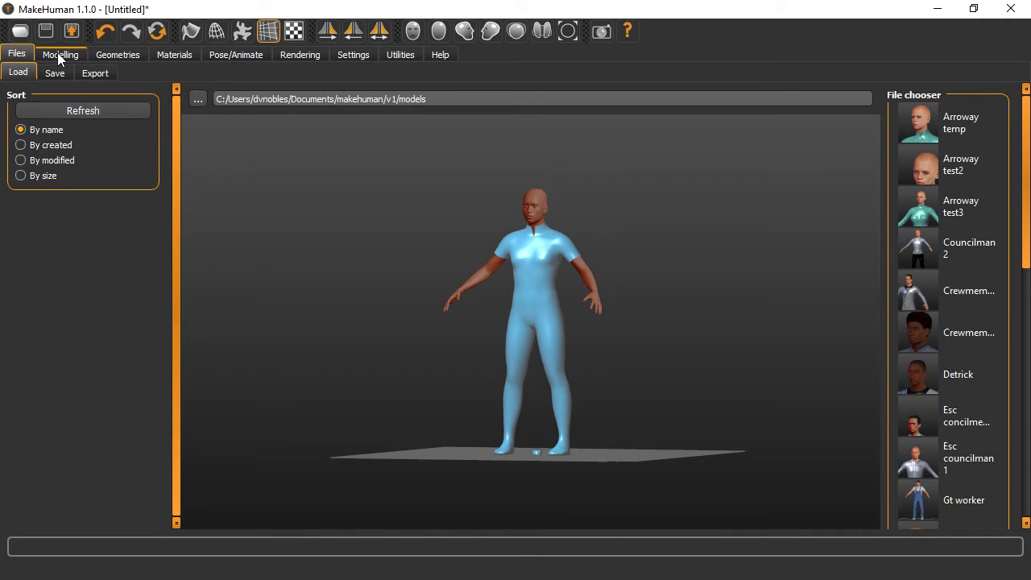
pyautogui.click(60, 54)
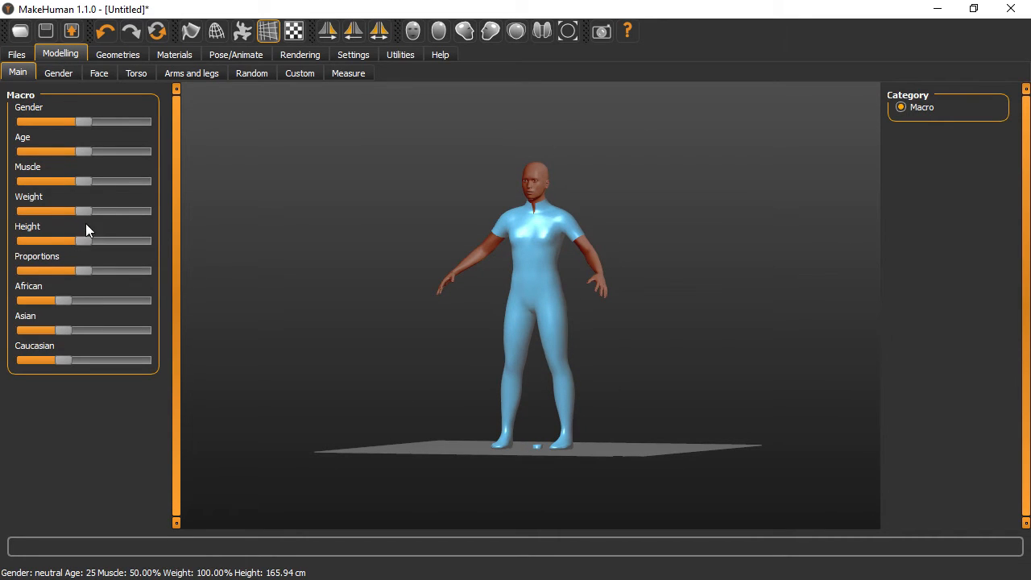
pyautogui.moveTo(86, 241); pyautogui.dragTo(57, 245)
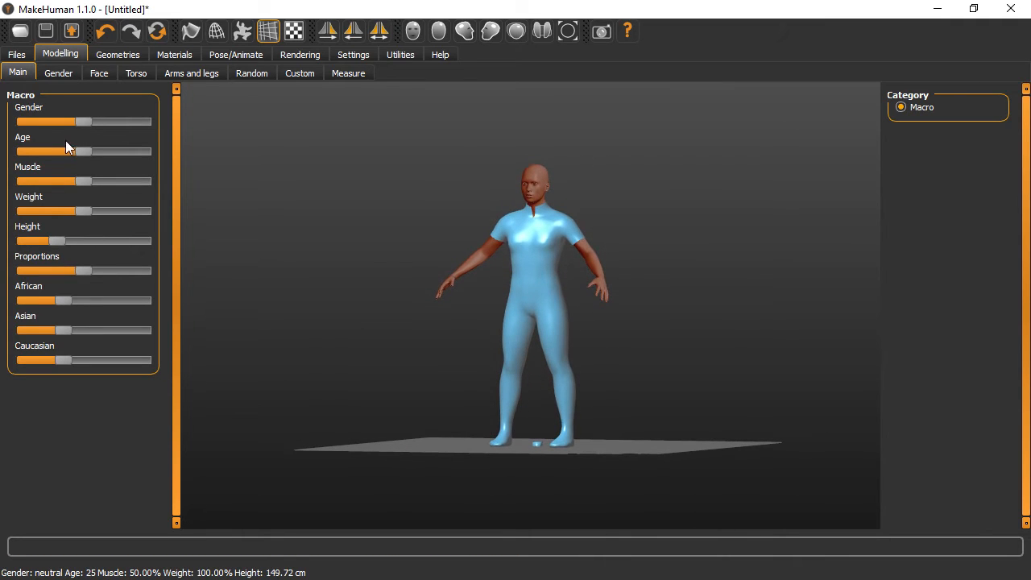
# - Lower the character's age to 1 and inspect how the garment fits the infant body
pyautogui.moveTo(80, 151); pyautogui.dragTo(5, 163)
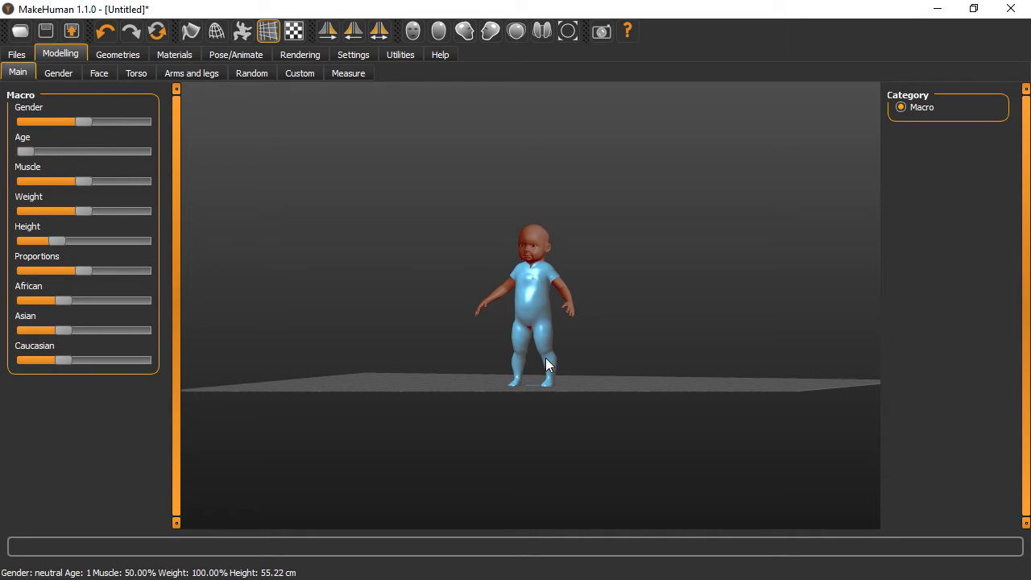
pyautogui.scroll(3, 541, 352)
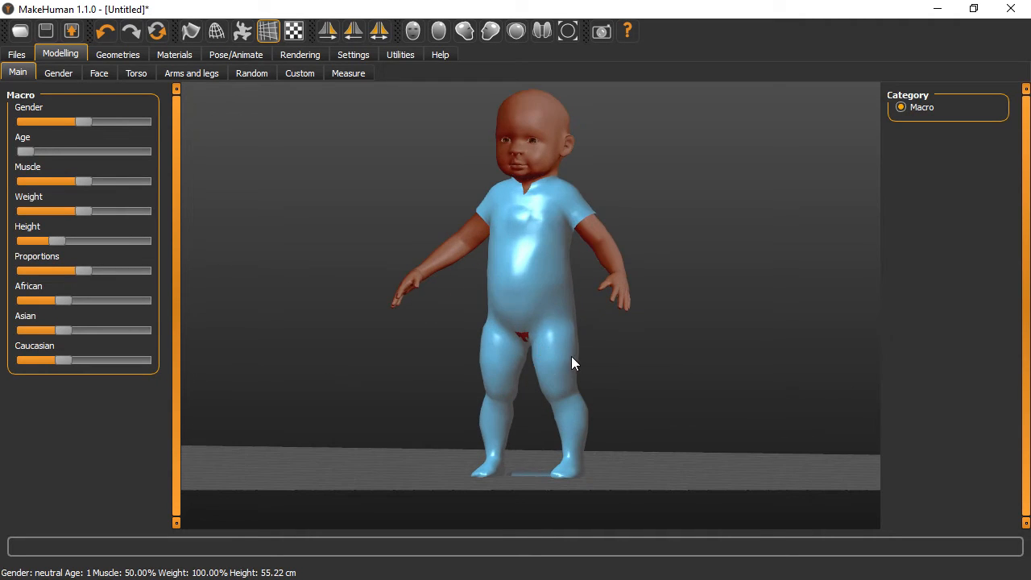
pyautogui.moveTo(571, 359); pyautogui.dragTo(258, 276)
# - Raise the character's age to 38 and bring the full figure into view
pyautogui.click(33, 153)
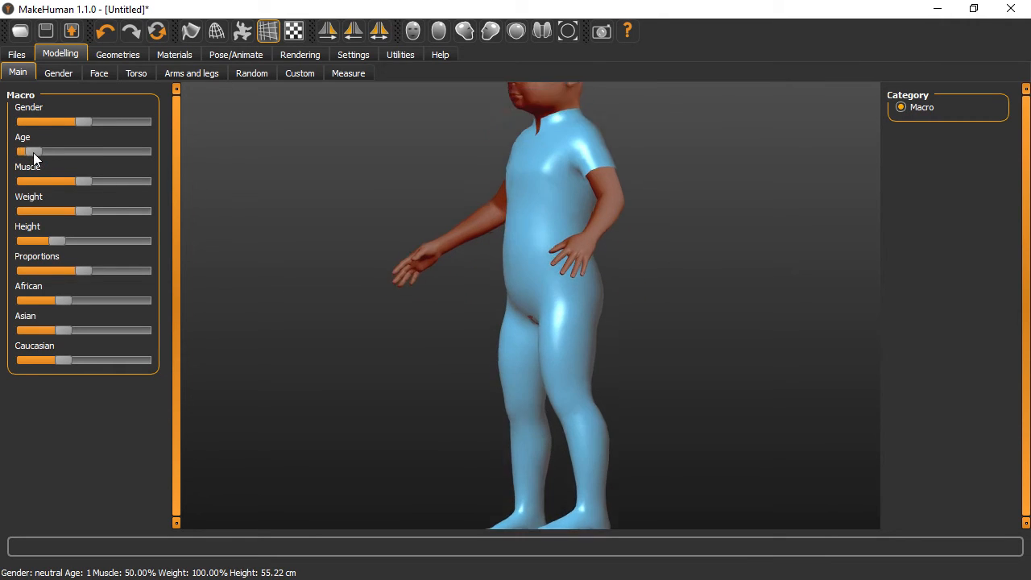
pyautogui.moveTo(33, 153); pyautogui.dragTo(95, 153)
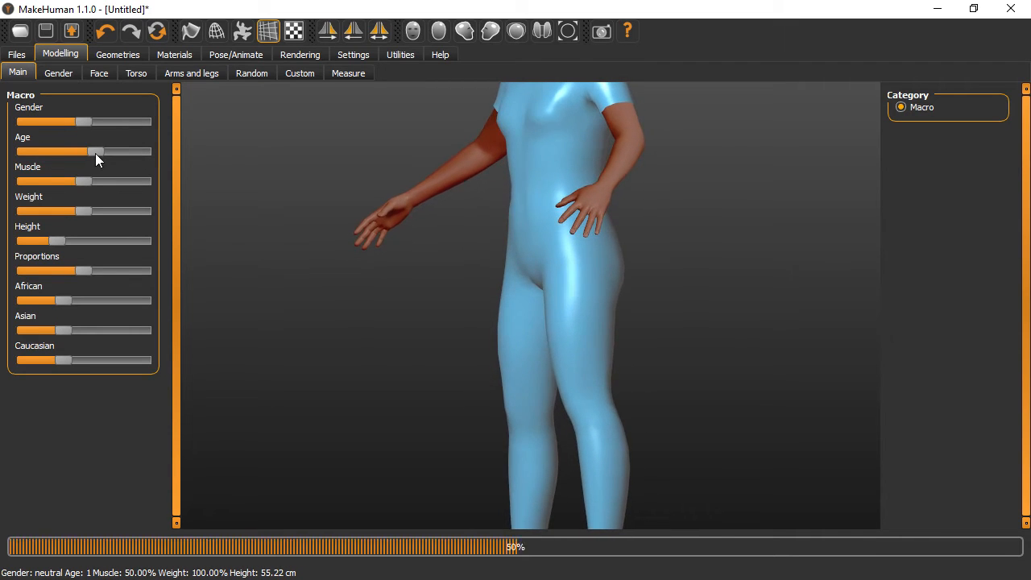
pyautogui.scroll(2, 438, 223)
pyautogui.scroll(-8, 438, 223)
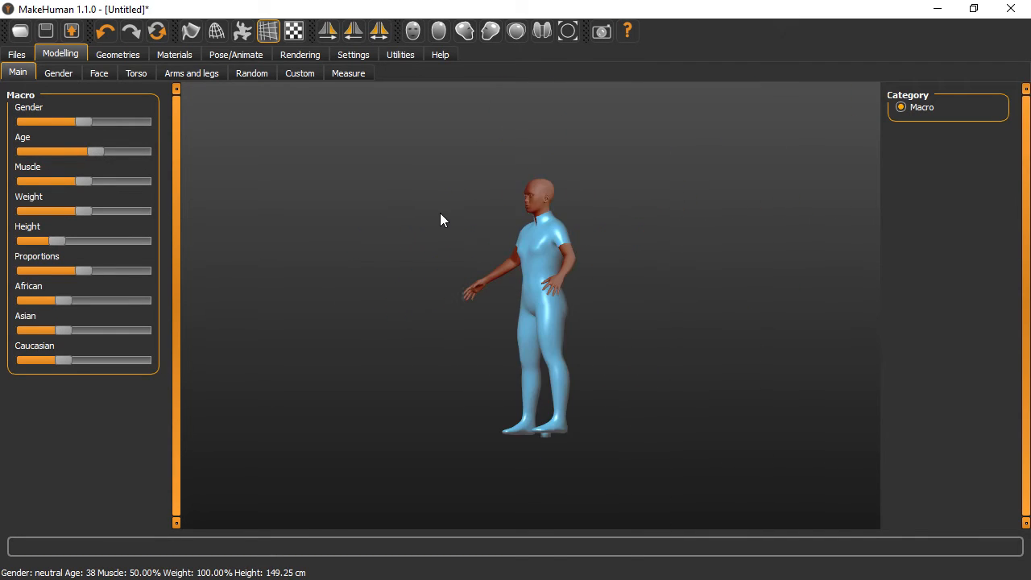
# - Examine the garment's fit on the adult body from several angles and distances
pyautogui.moveTo(444, 258); pyautogui.dragTo(448, 300)
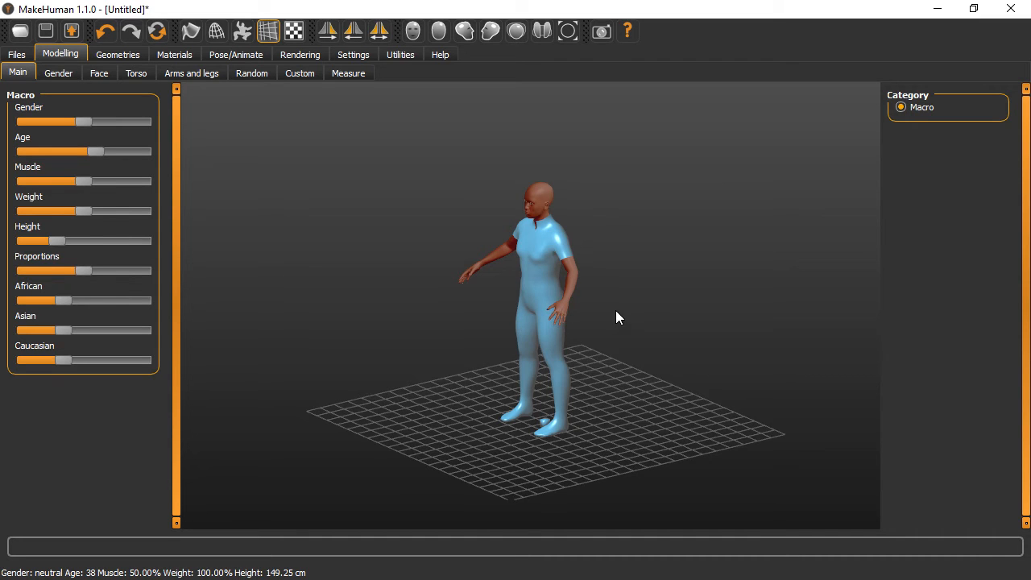
pyautogui.moveTo(617, 320); pyautogui.dragTo(616, 344)
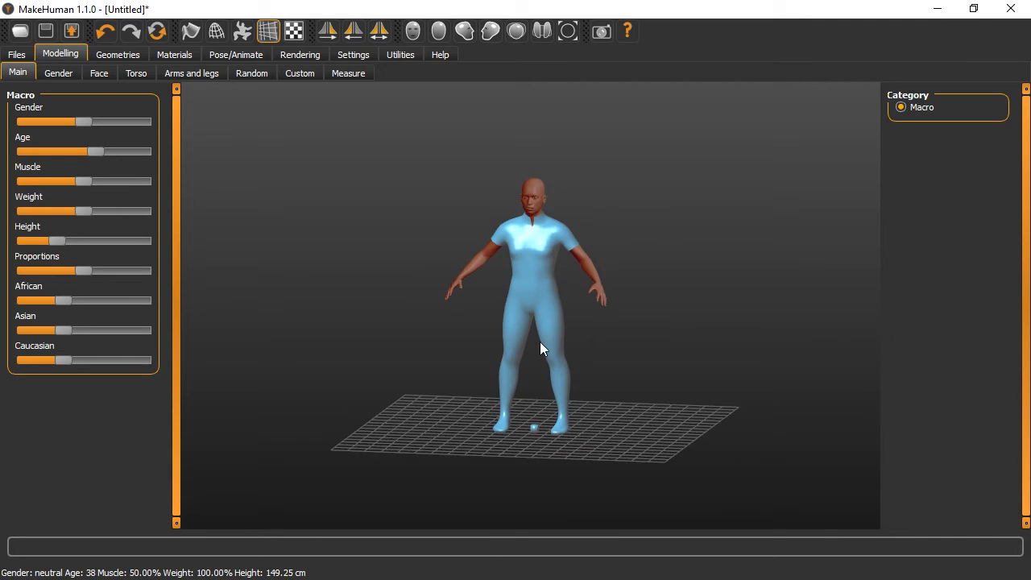
pyautogui.scroll(-2, 540, 341)
pyautogui.scroll(4, 539, 341)
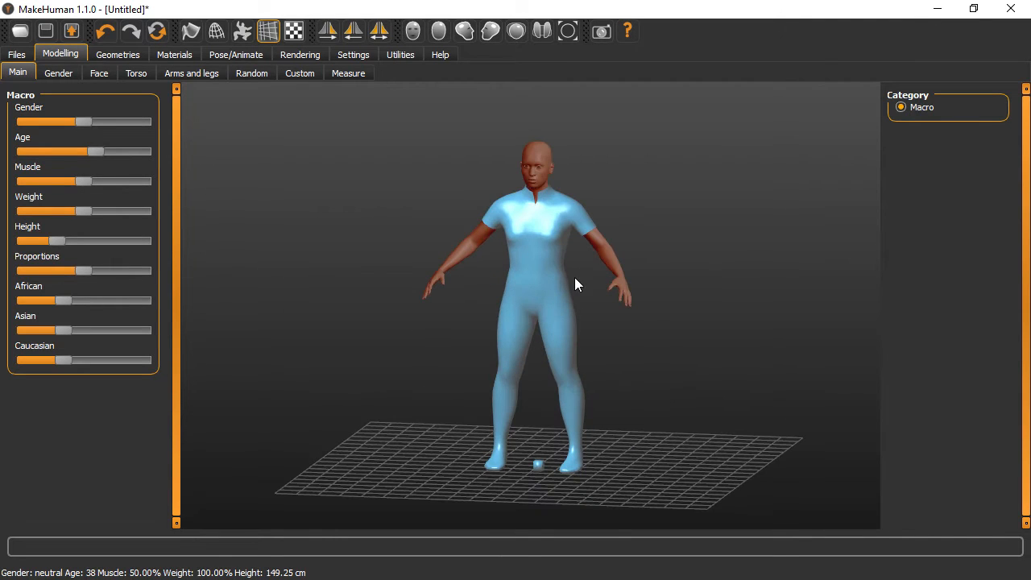
pyautogui.scroll(2, 540, 266)
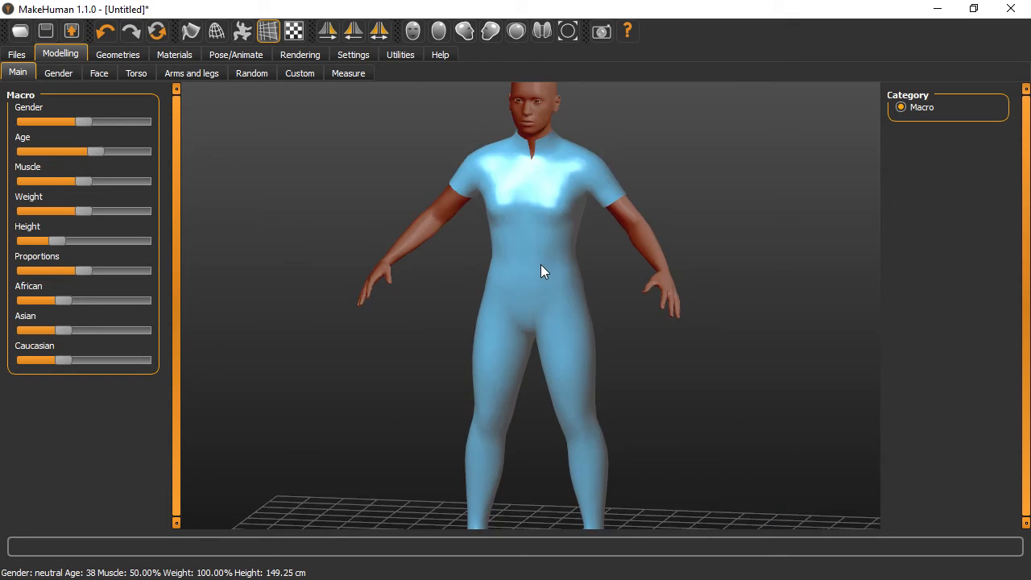
pyautogui.scroll(-4, 540, 264)
pyautogui.scroll(5, 540, 264)
pyautogui.scroll(-3, 540, 264)
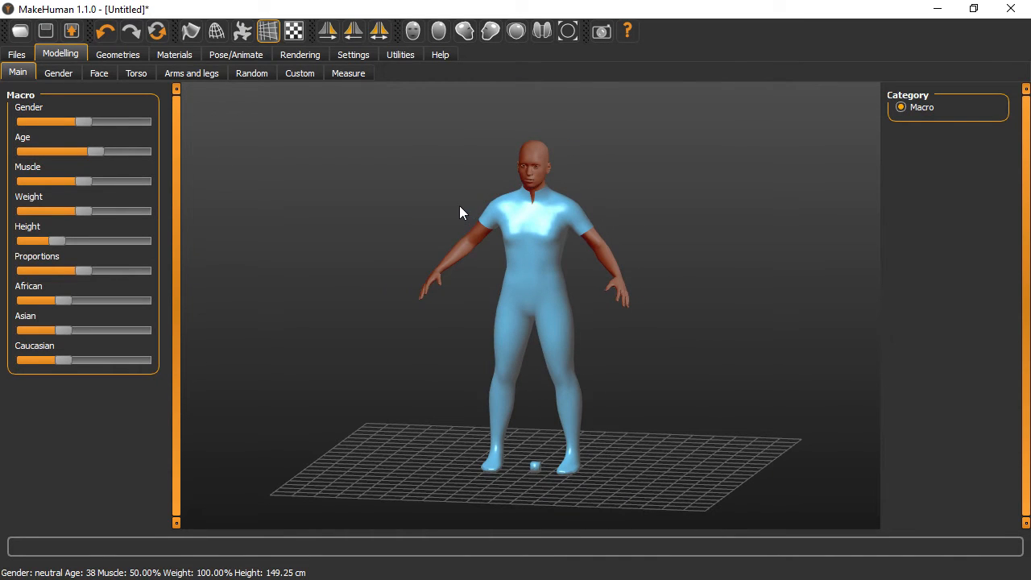
pyautogui.moveTo(572, 285); pyautogui.dragTo(513, 285)
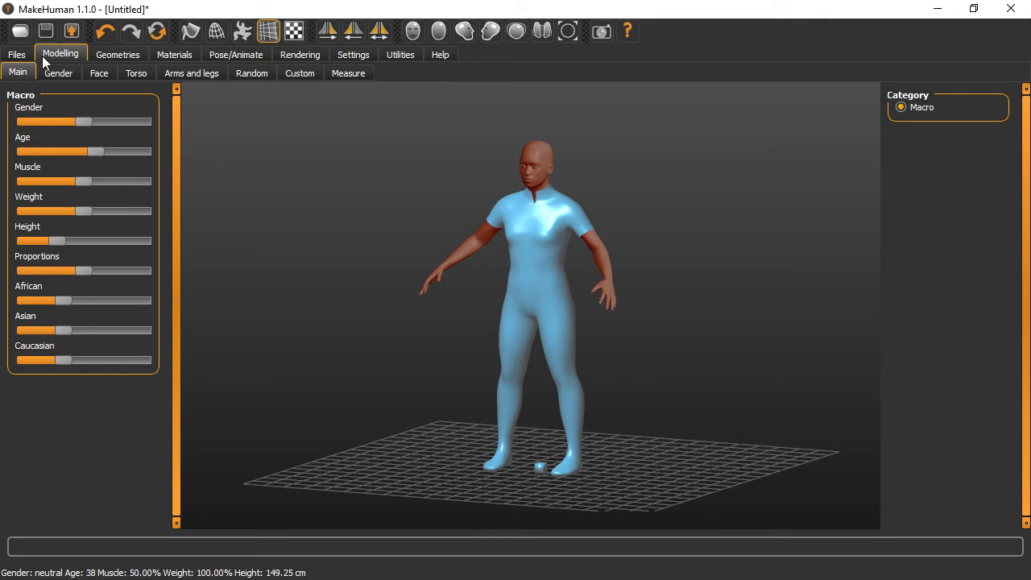
pyautogui.click(98, 56)
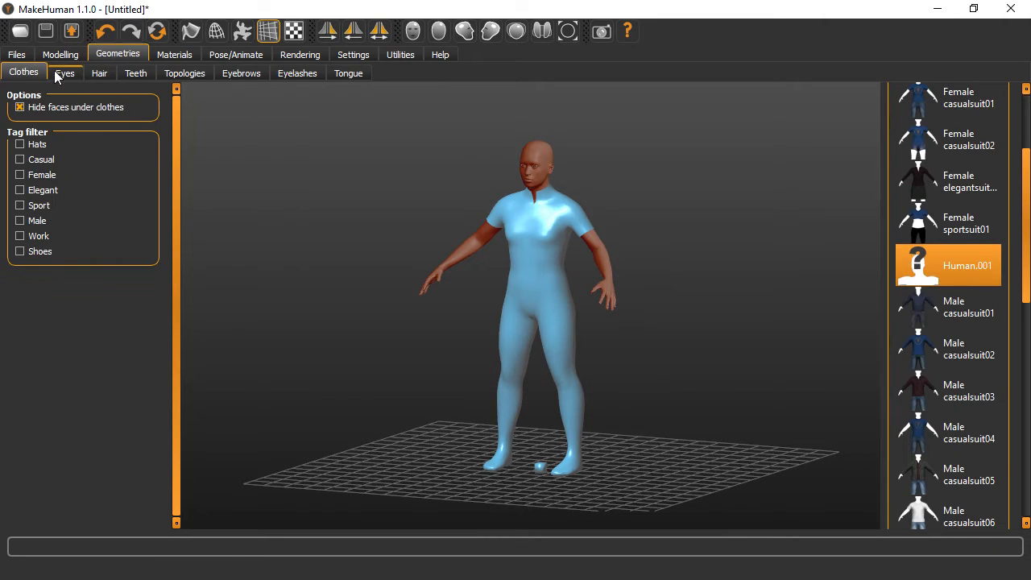
pyautogui.click(177, 54)
pyautogui.click(238, 55)
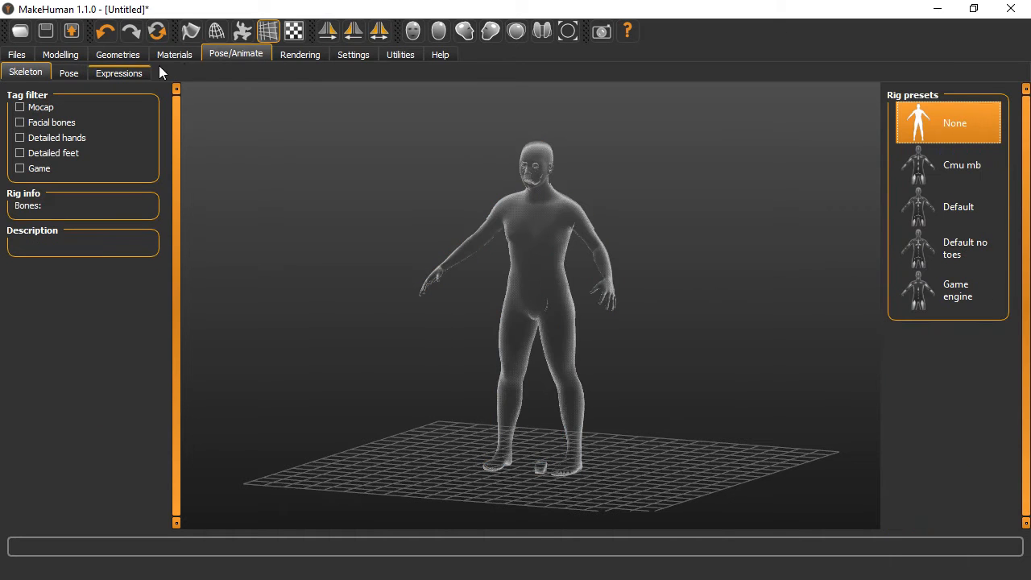
pyautogui.click(18, 55)
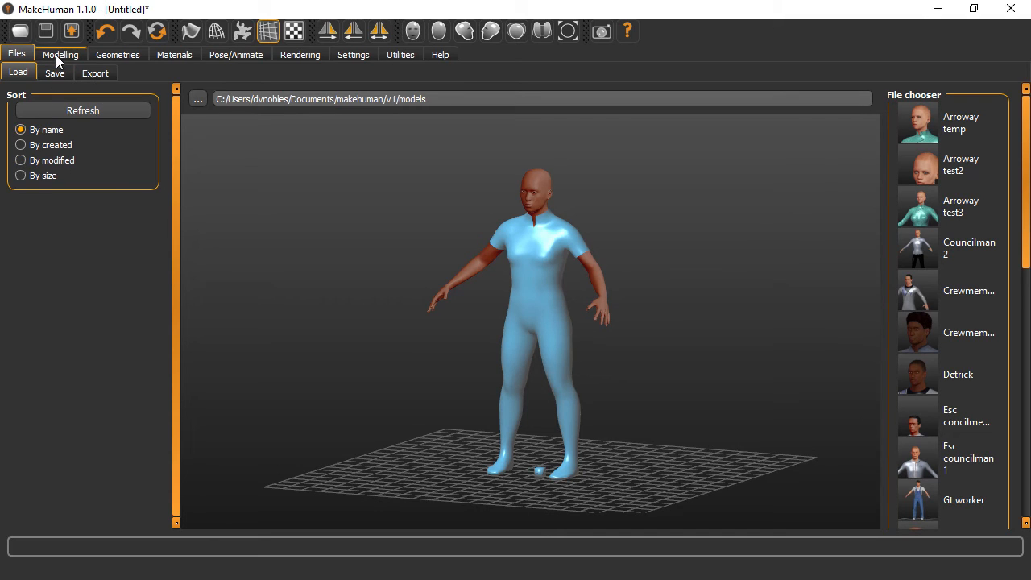
# - Return to the main modelling settings, make the character fully male and set the age to 22
pyautogui.click(53, 55)
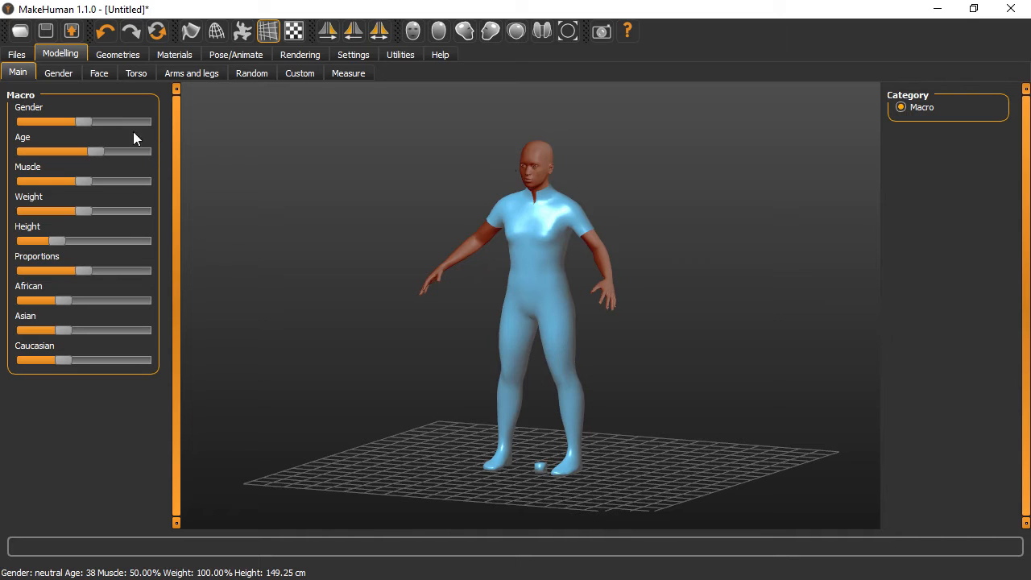
pyautogui.moveTo(83, 121); pyautogui.dragTo(148, 123)
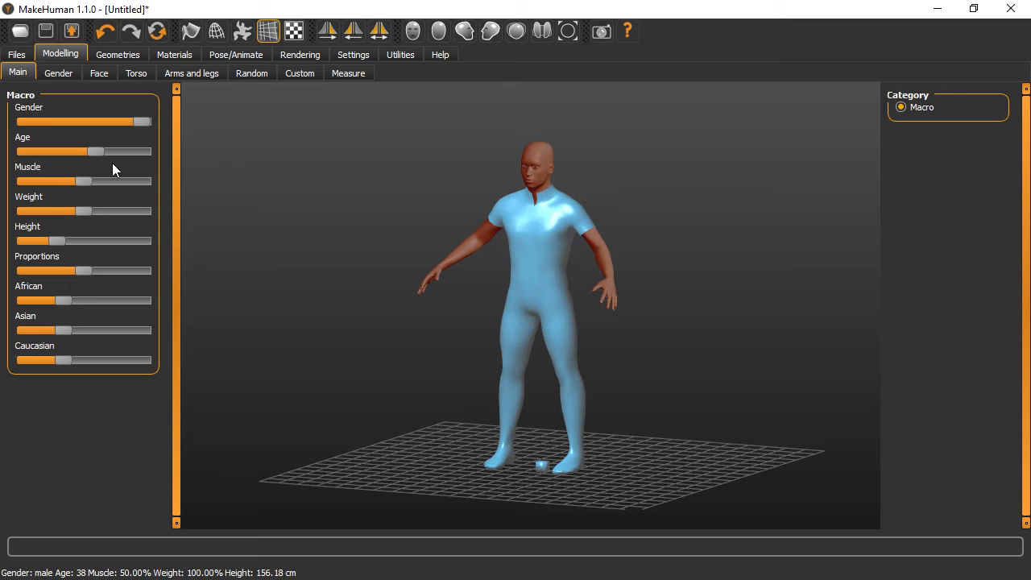
pyautogui.moveTo(96, 150); pyautogui.dragTo(102, 151)
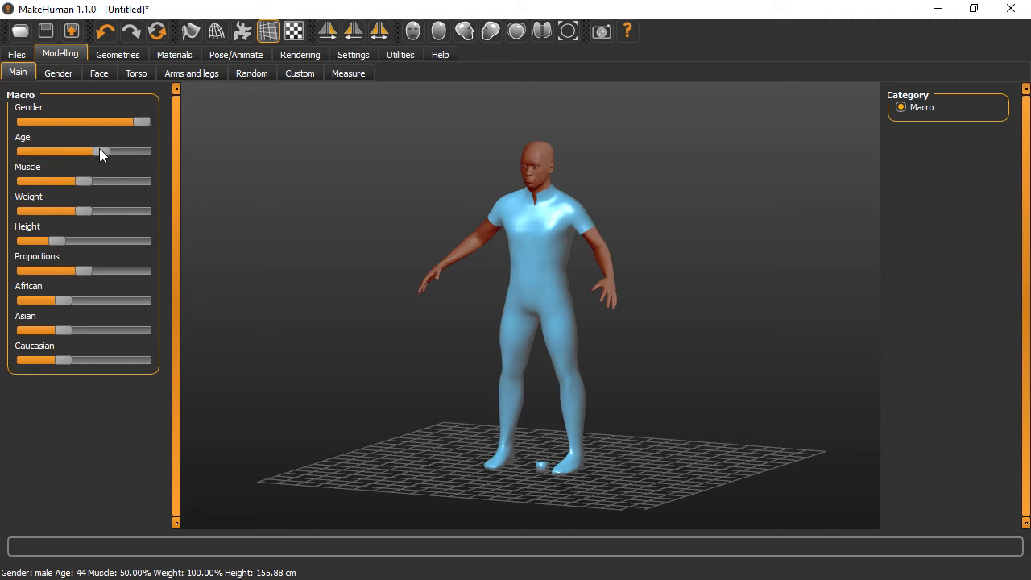
pyautogui.moveTo(100, 150); pyautogui.dragTo(76, 151)
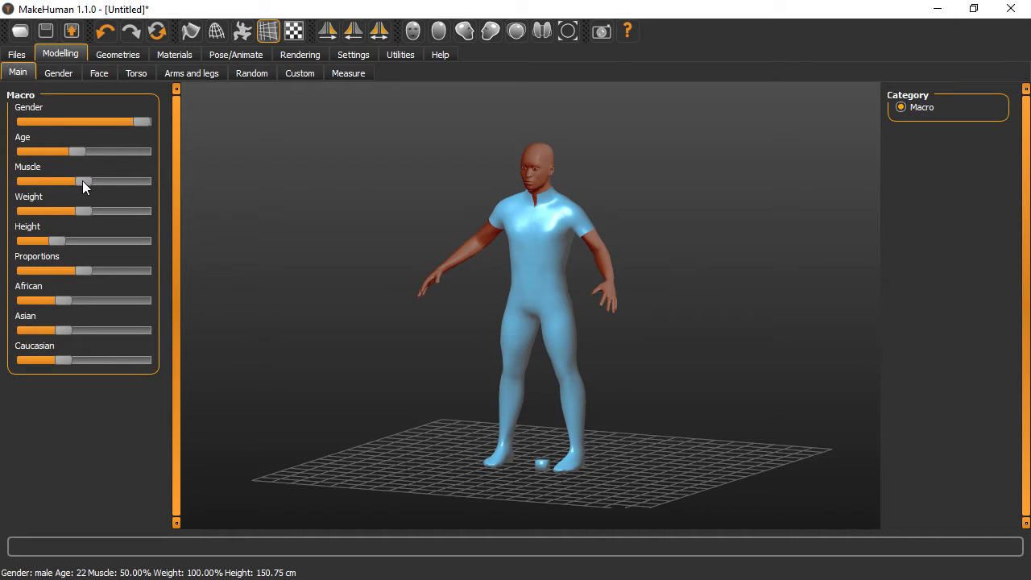
# - Adjust the character's build to 72.8% muscle, 99.7% weight and about 164 cm height, with slightly reduced proportions
pyautogui.moveTo(91, 180); pyautogui.dragTo(83, 211)
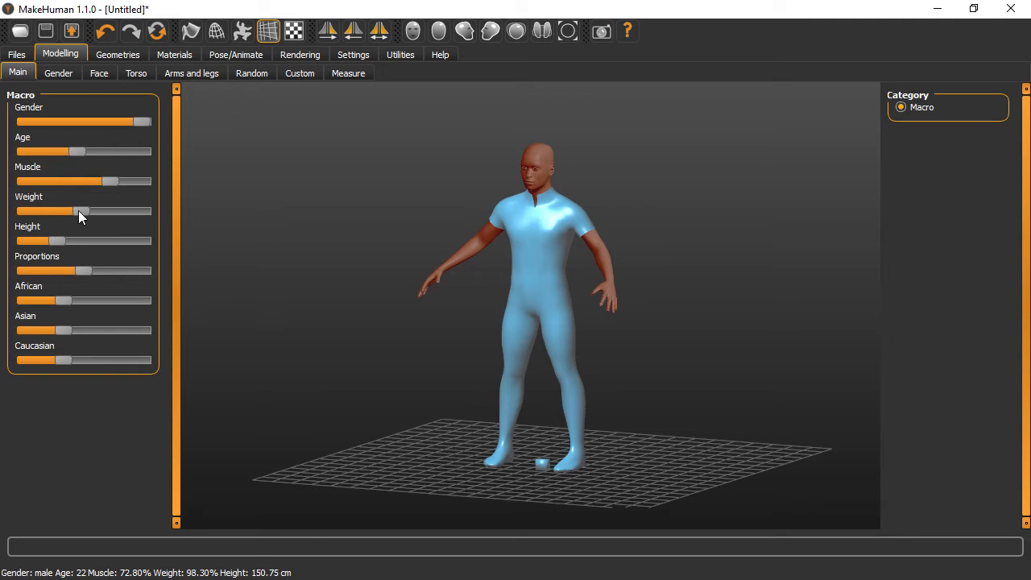
pyautogui.moveTo(78, 210); pyautogui.dragTo(78, 210)
pyautogui.moveTo(77, 210)
pyautogui.mouseDown()
pyautogui.moveTo(116, 210)
pyautogui.moveTo(81, 210)
pyautogui.mouseUp()
pyautogui.moveTo(54, 238); pyautogui.dragTo(80, 275)
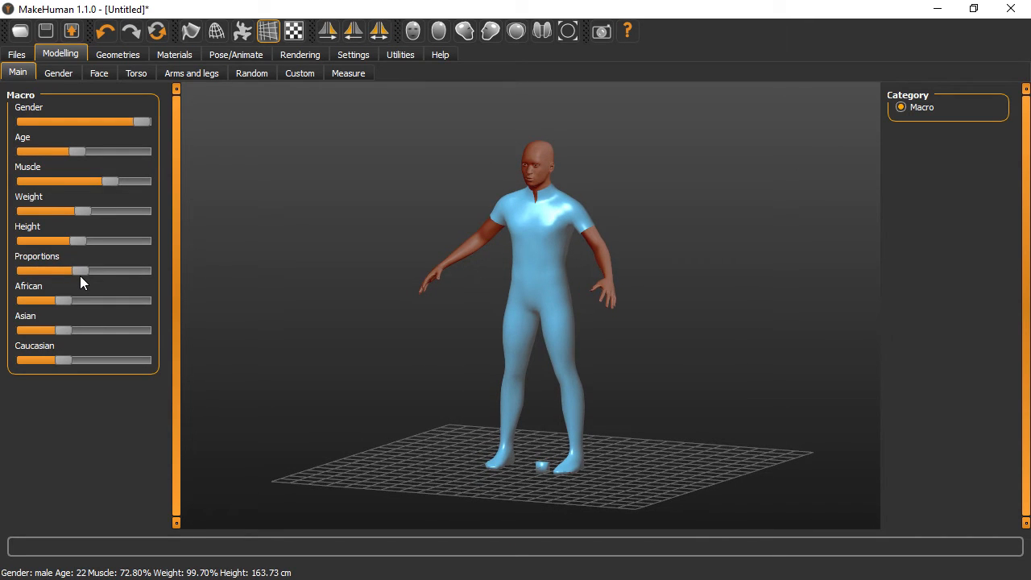
pyautogui.moveTo(489, 282)
pyautogui.mouseDown()
pyautogui.moveTo(694, 272)
pyautogui.moveTo(447, 286)
pyautogui.moveTo(489, 284)
pyautogui.mouseUp()
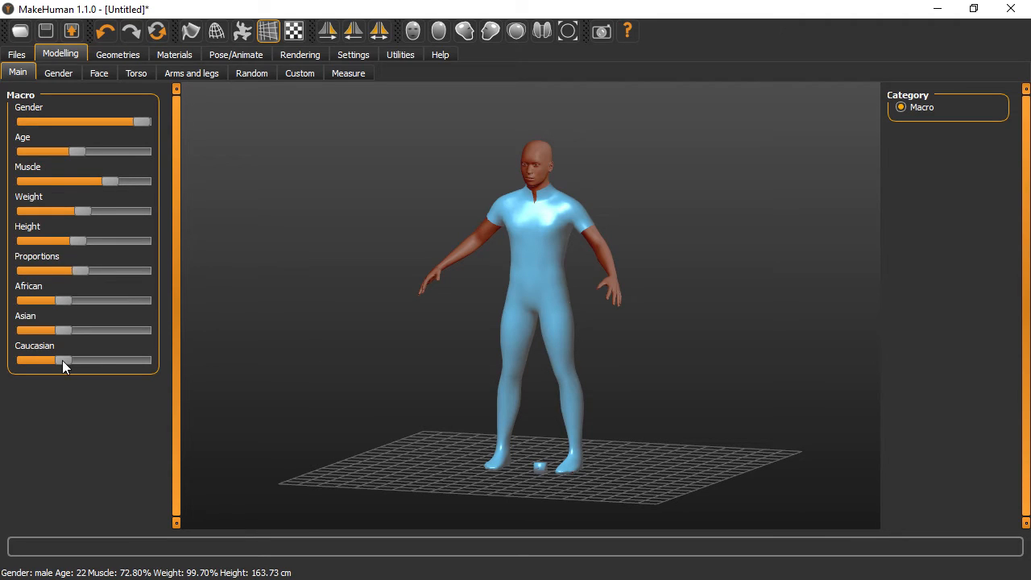
# - Set the character's ethnic mix to mostly Caucasian with small African and Asian shares, judging the face close up
pyautogui.moveTo(80, 359); pyautogui.dragTo(161, 357)
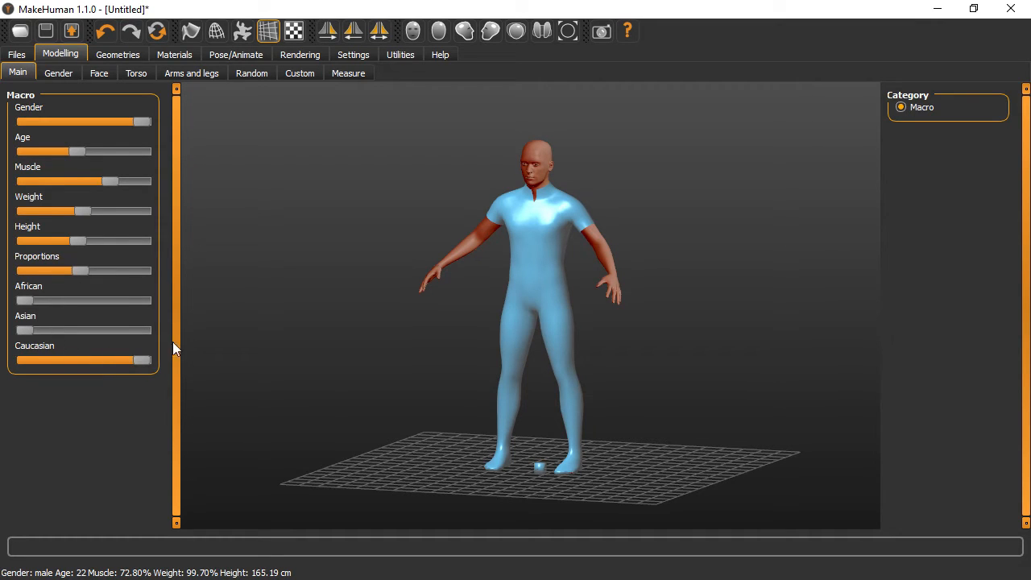
pyautogui.scroll(6, 514, 209)
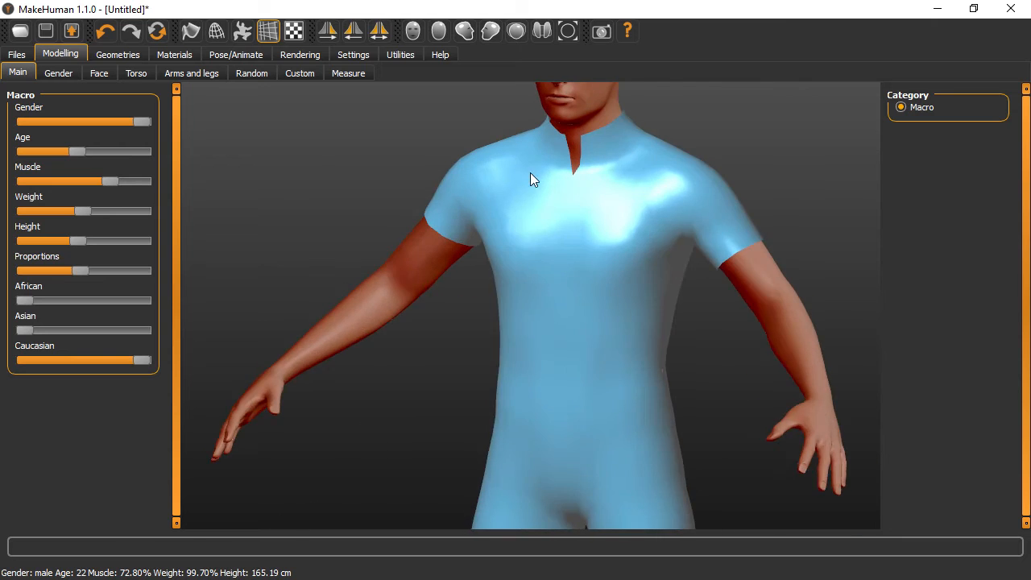
pyautogui.moveTo(640, 200); pyautogui.dragTo(604, 253, button='middle')
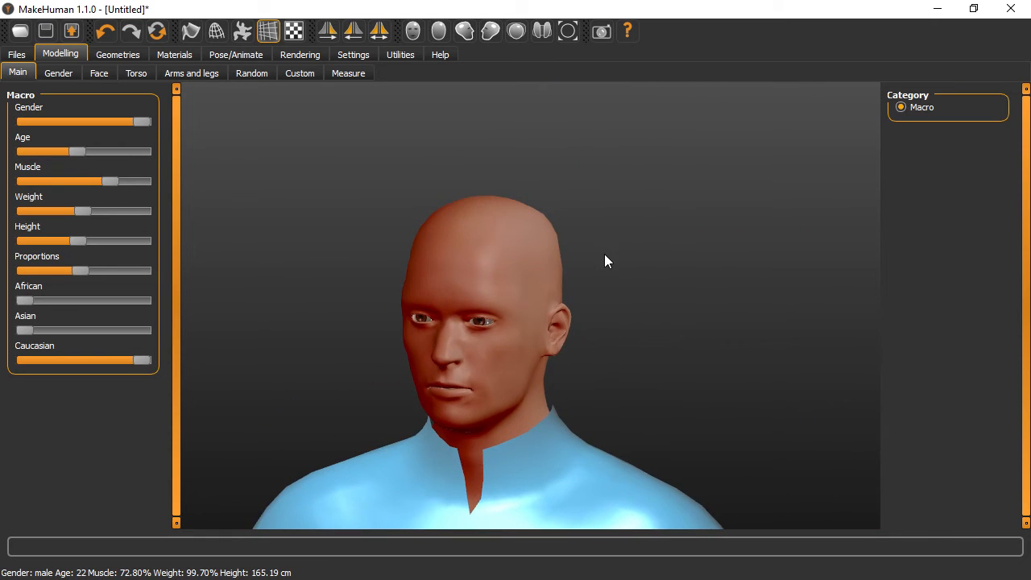
pyautogui.moveTo(477, 420); pyautogui.dragTo(507, 380, button='right')
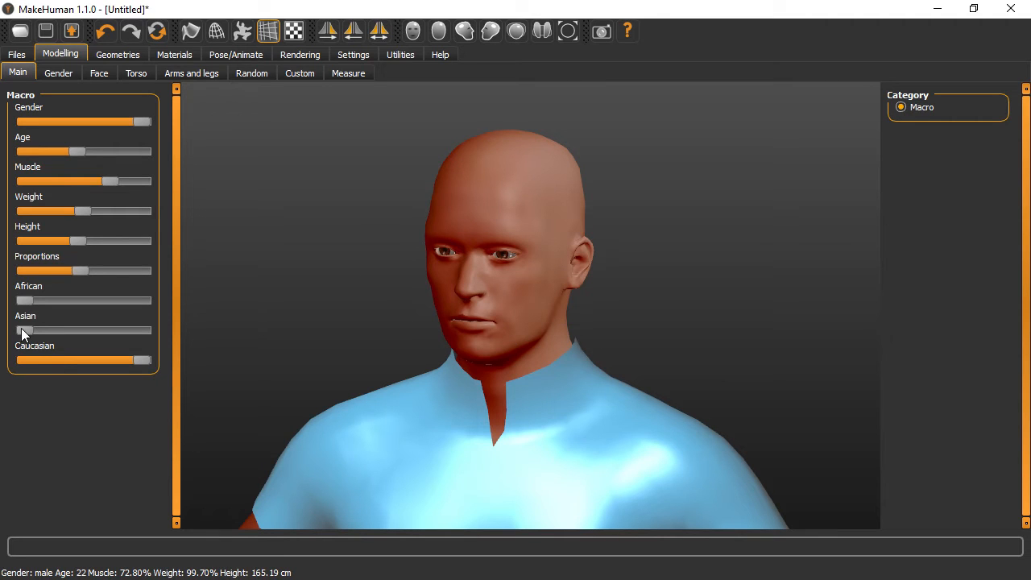
pyautogui.moveTo(24, 330); pyautogui.dragTo(38, 298)
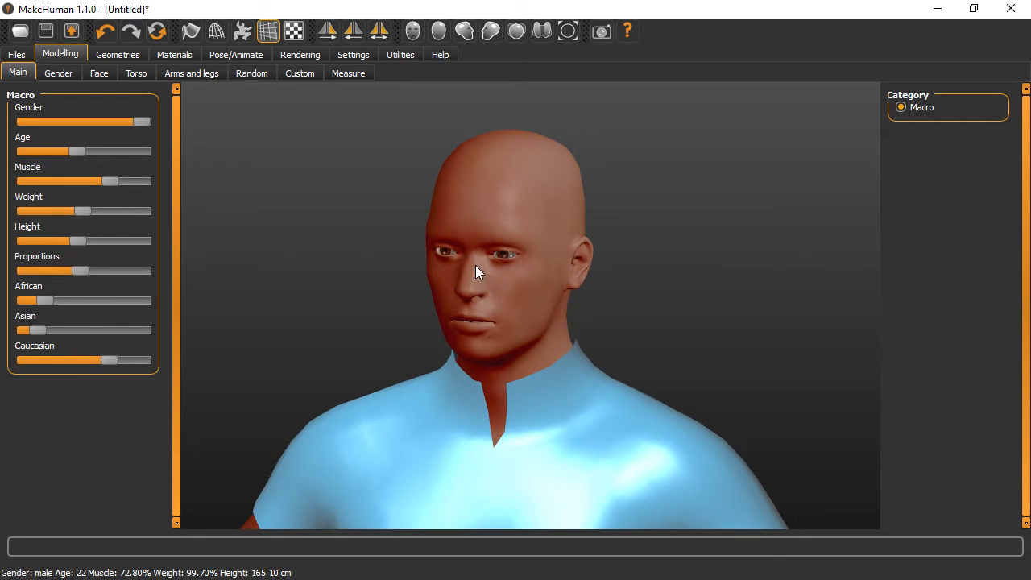
# - Examine the character's face and the garment's collar up close from several angles
pyautogui.moveTo(475, 271); pyautogui.dragTo(547, 336, button='right')
pyautogui.scroll(3, 558, 324)
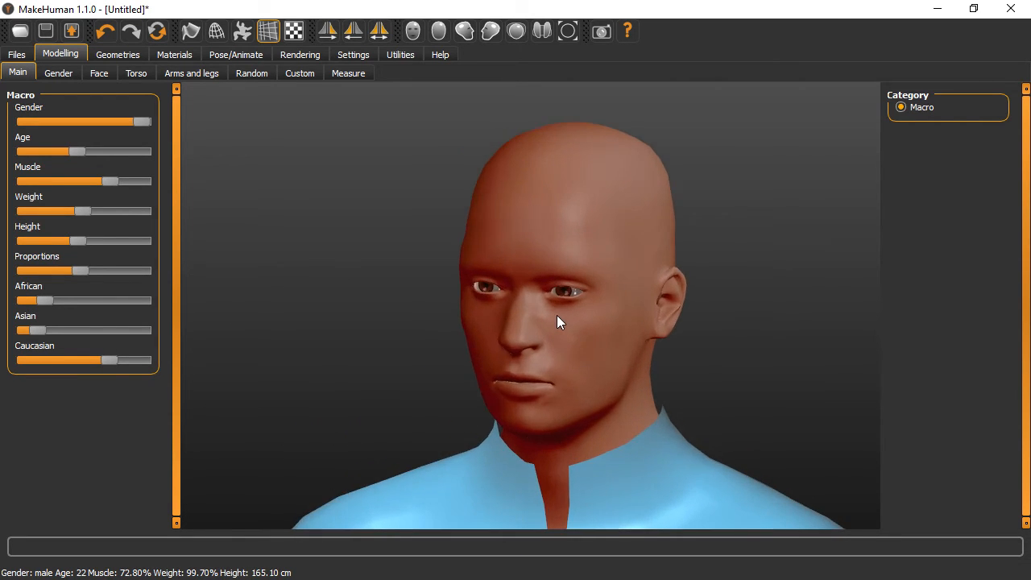
pyautogui.moveTo(559, 322); pyautogui.dragTo(584, 354)
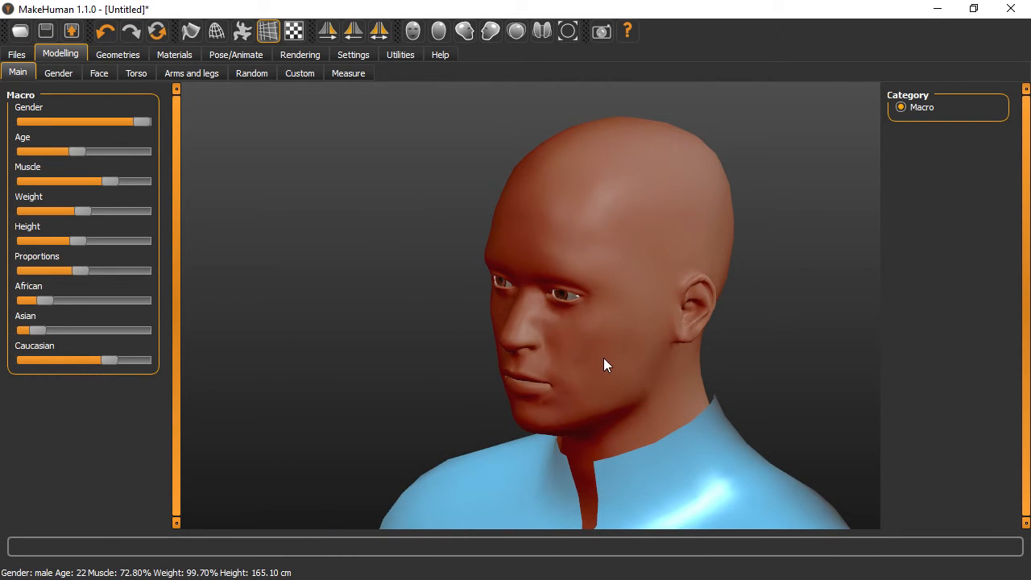
pyautogui.scroll(1, 601, 358)
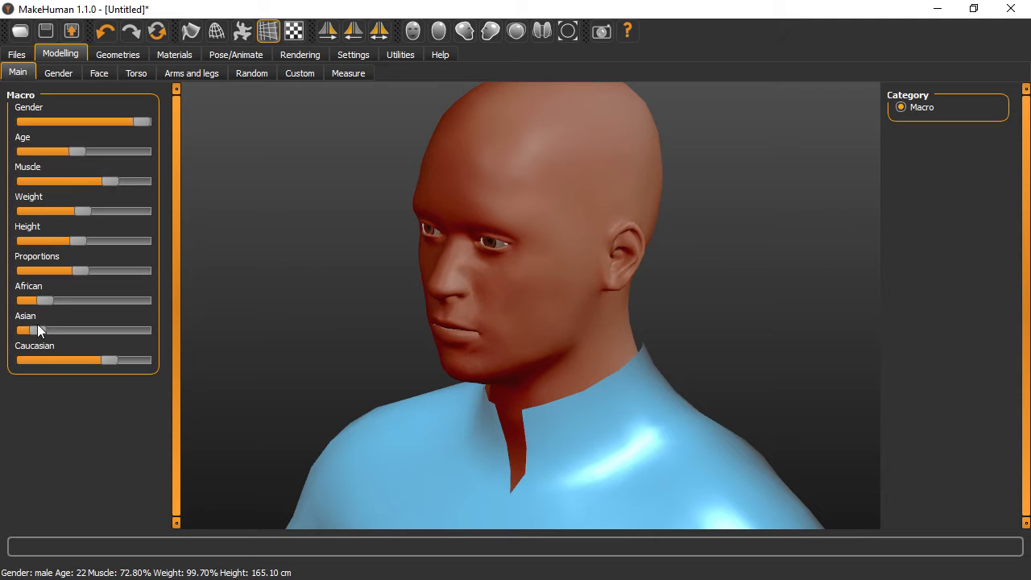
pyautogui.scroll(-3, 563, 314)
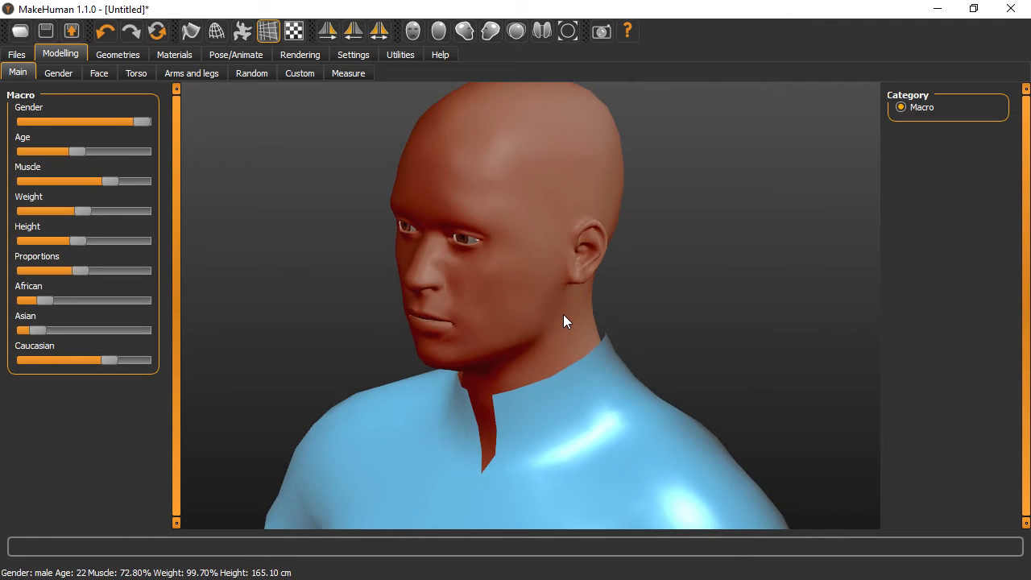
pyautogui.moveTo(383, 328)
pyautogui.mouseDown()
pyautogui.moveTo(591, 311)
pyautogui.moveTo(761, 322)
pyautogui.moveTo(516, 330)
pyautogui.moveTo(382, 322)
pyautogui.mouseUp()
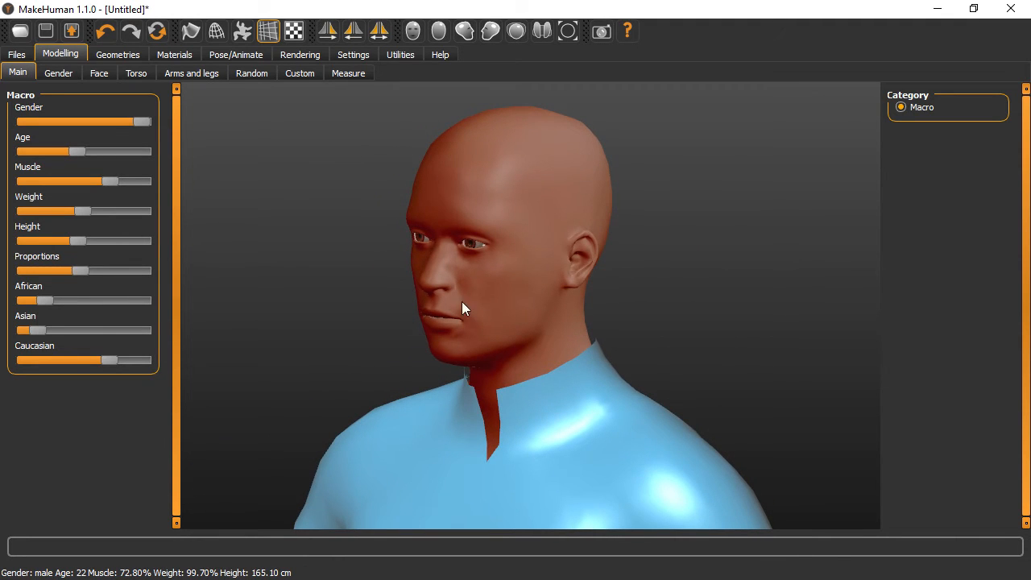
pyautogui.moveTo(435, 278); pyautogui.dragTo(472, 279)
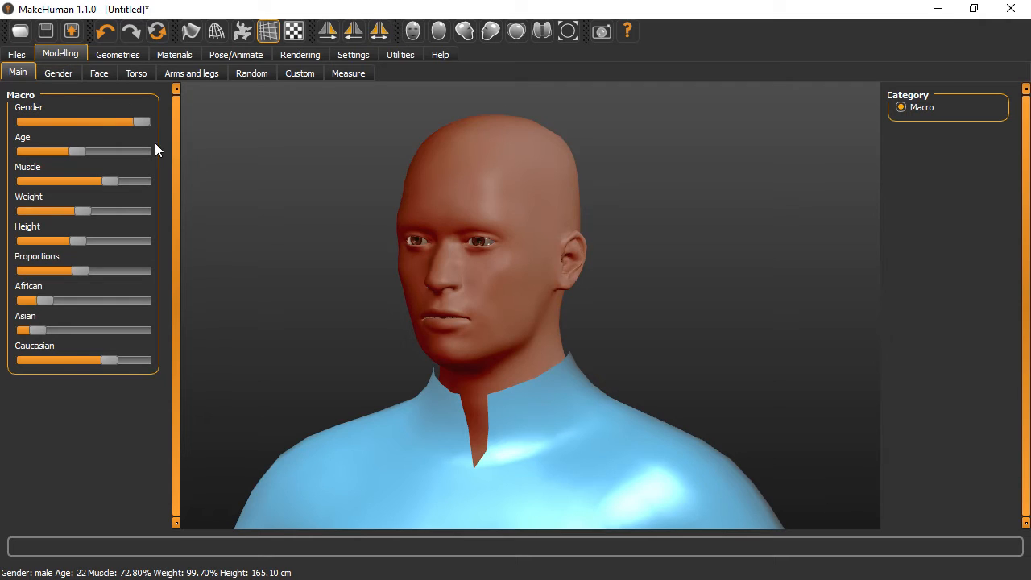
# - Open the head shape settings, lower the head's age to moderately below the midpoint and slightly reduce the head fat
pyautogui.click(66, 74)
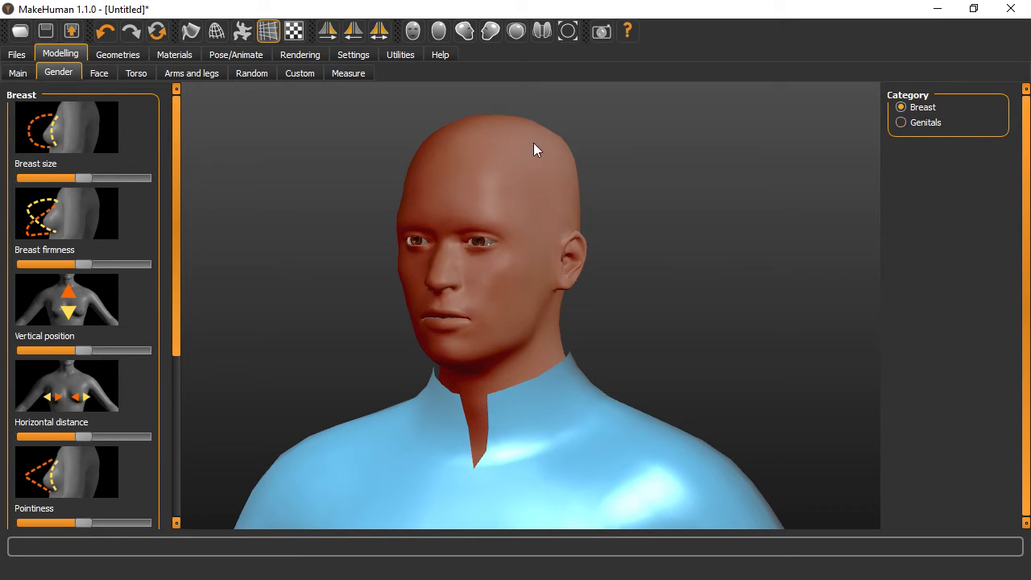
pyautogui.click(99, 74)
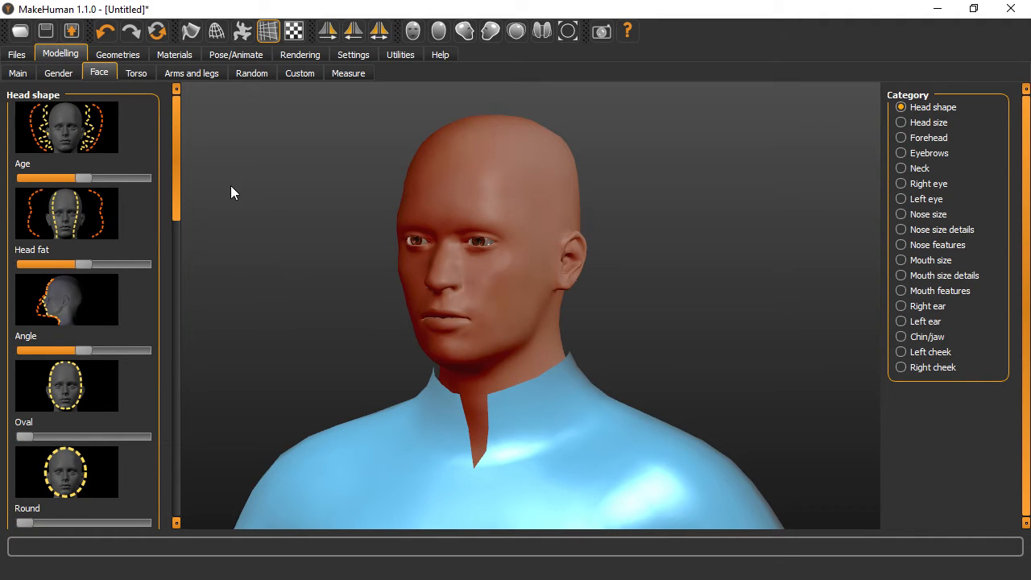
pyautogui.moveTo(89, 178); pyautogui.dragTo(114, 179)
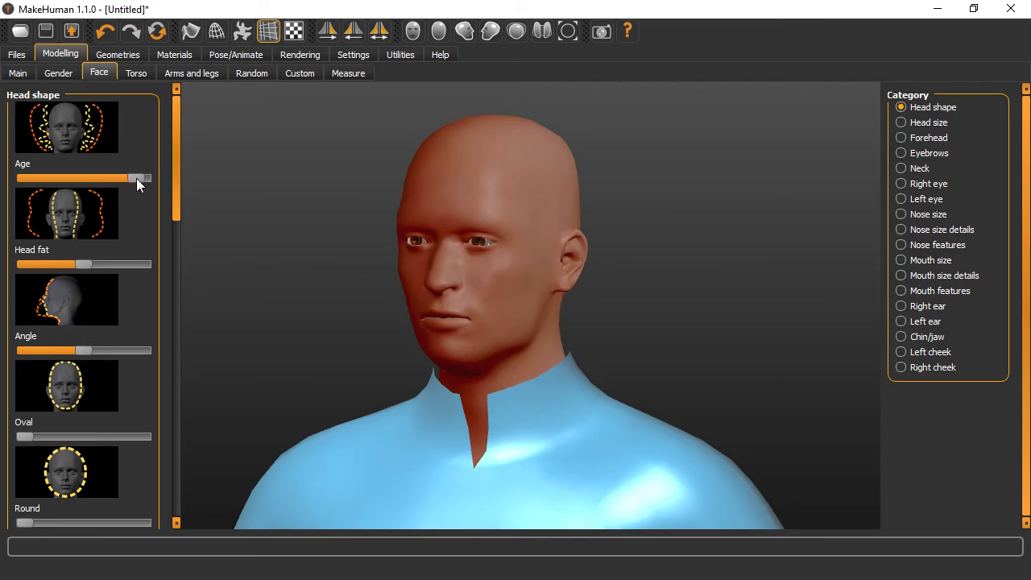
pyautogui.moveTo(137, 179); pyautogui.dragTo(17, 178)
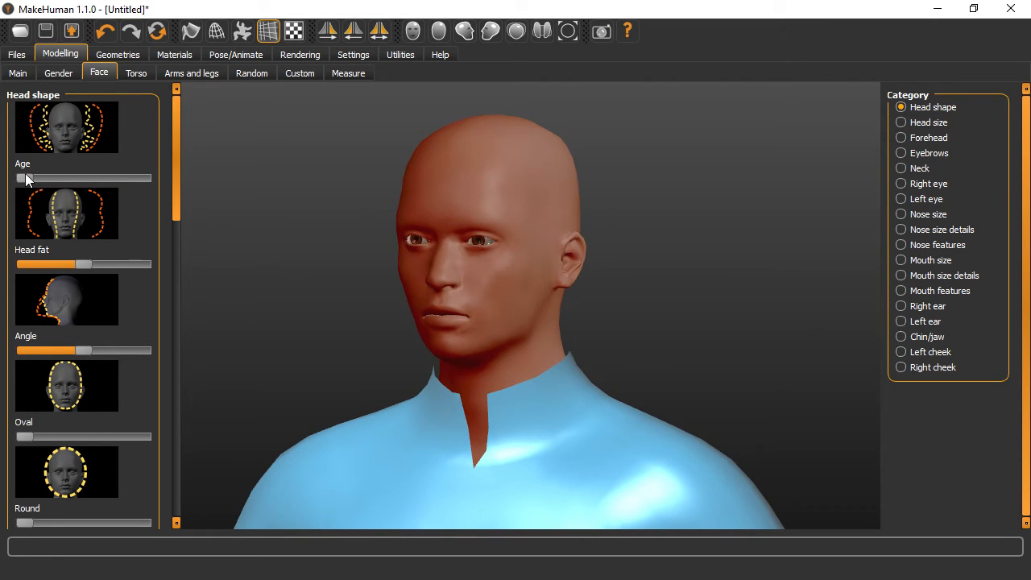
pyautogui.moveTo(26, 177); pyautogui.dragTo(61, 177)
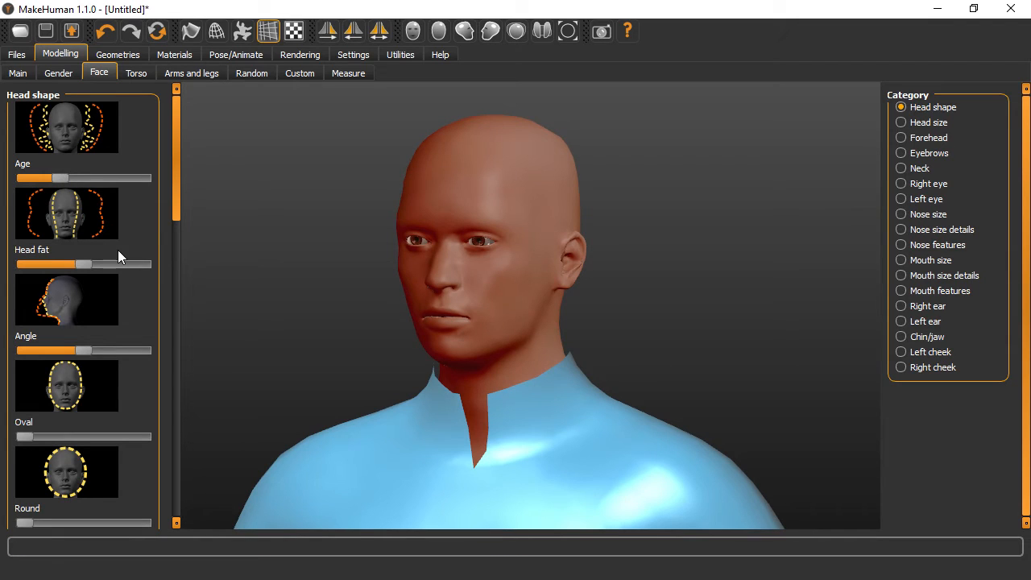
pyautogui.moveTo(83, 264)
pyautogui.mouseDown()
pyautogui.moveTo(149, 263)
pyautogui.moveTo(16, 263)
pyautogui.moveTo(75, 263)
pyautogui.mouseUp()
# - Try a strong diamond head shape, view the head from the front, and return the diamond amount to its minimum
pyautogui.moveTo(184, 212); pyautogui.dragTo(180, 373)
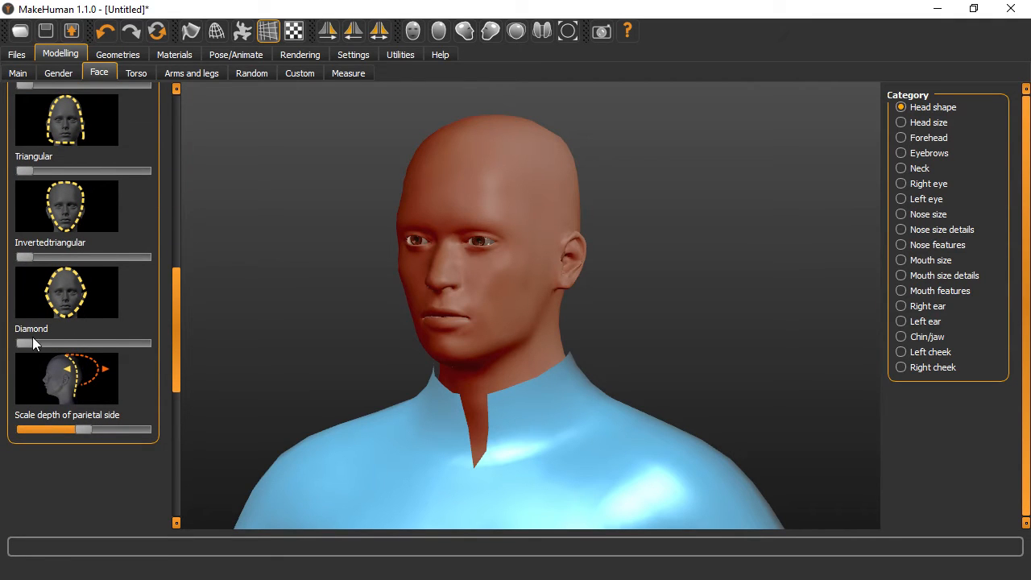
pyautogui.moveTo(25, 343); pyautogui.dragTo(123, 345)
pyautogui.moveTo(447, 279); pyautogui.dragTo(443, 315)
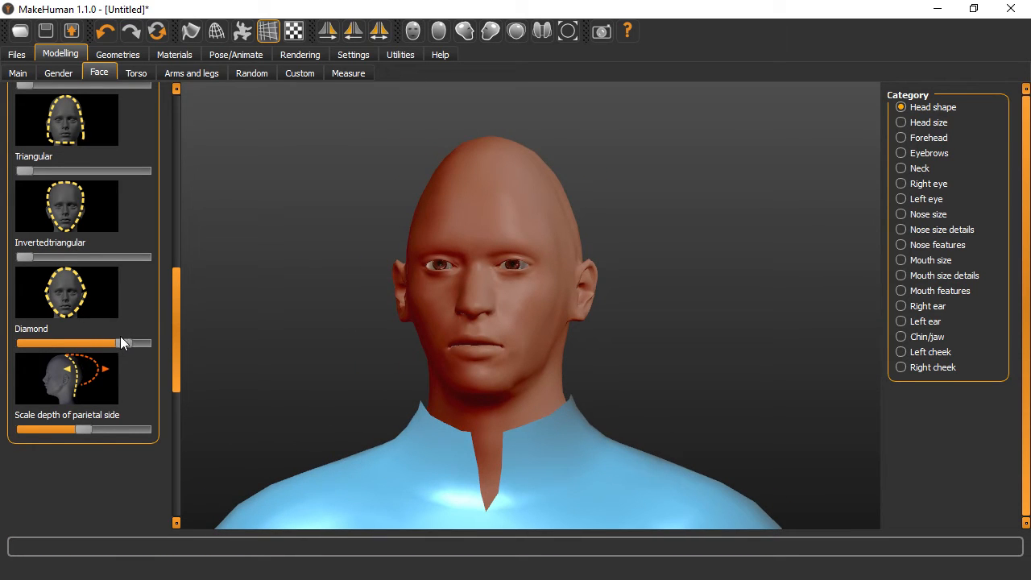
pyautogui.moveTo(226, 330); pyautogui.dragTo(422, 313)
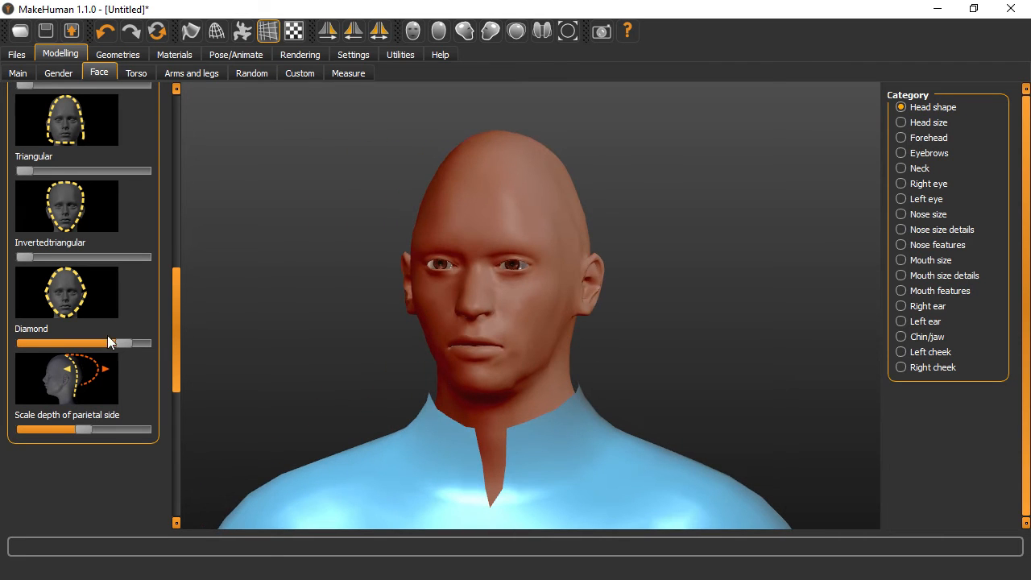
pyautogui.moveTo(121, 342); pyautogui.dragTo(37, 340)
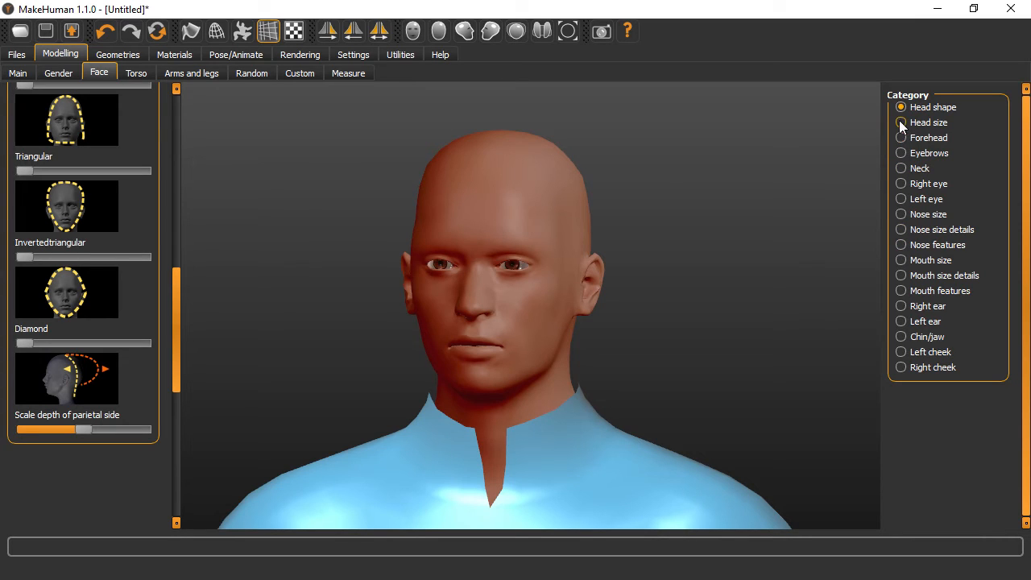
# - Open the eyebrow settings, try a stronger eyebrow bulge, and settle it slightly below the midpoint
pyautogui.click(900, 152)
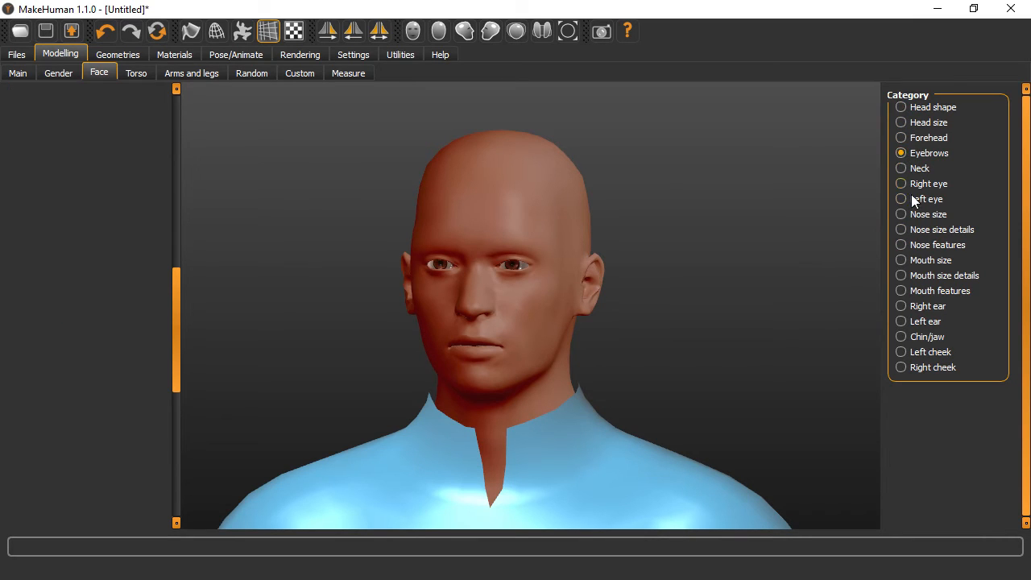
pyautogui.moveTo(173, 302); pyautogui.dragTo(175, 134)
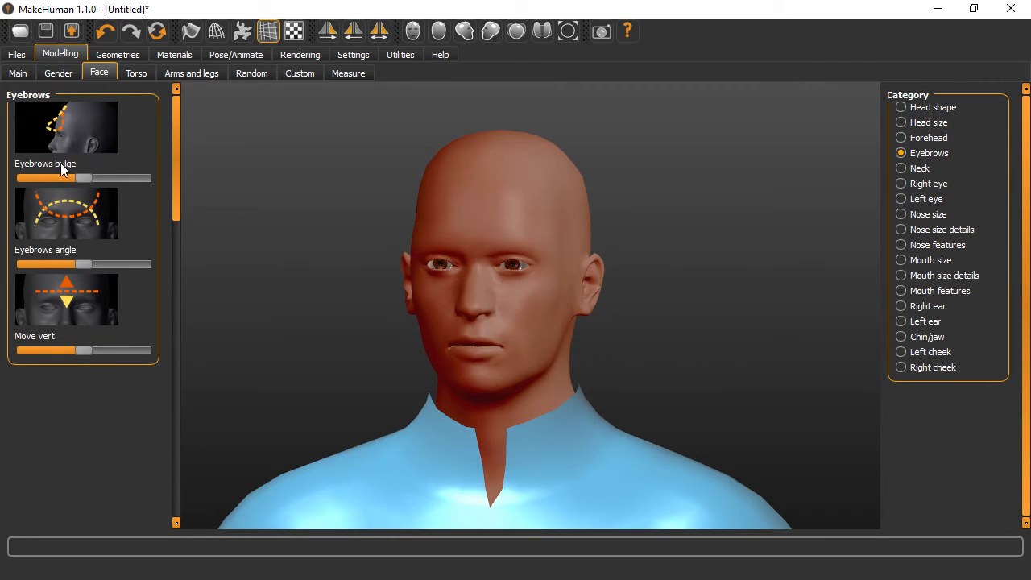
pyautogui.moveTo(78, 178); pyautogui.dragTo(138, 182)
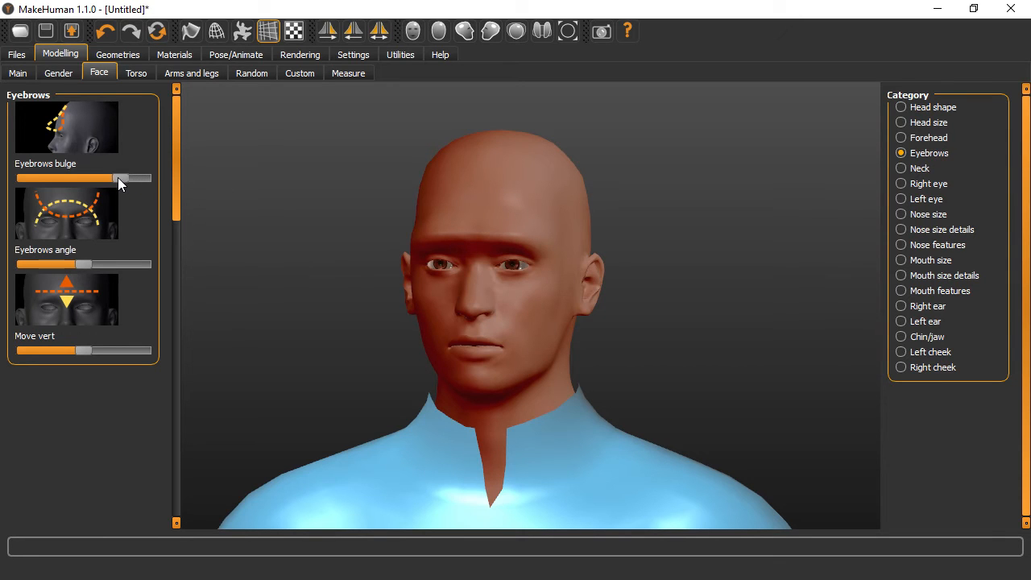
pyautogui.moveTo(58, 177); pyautogui.dragTo(69, 177)
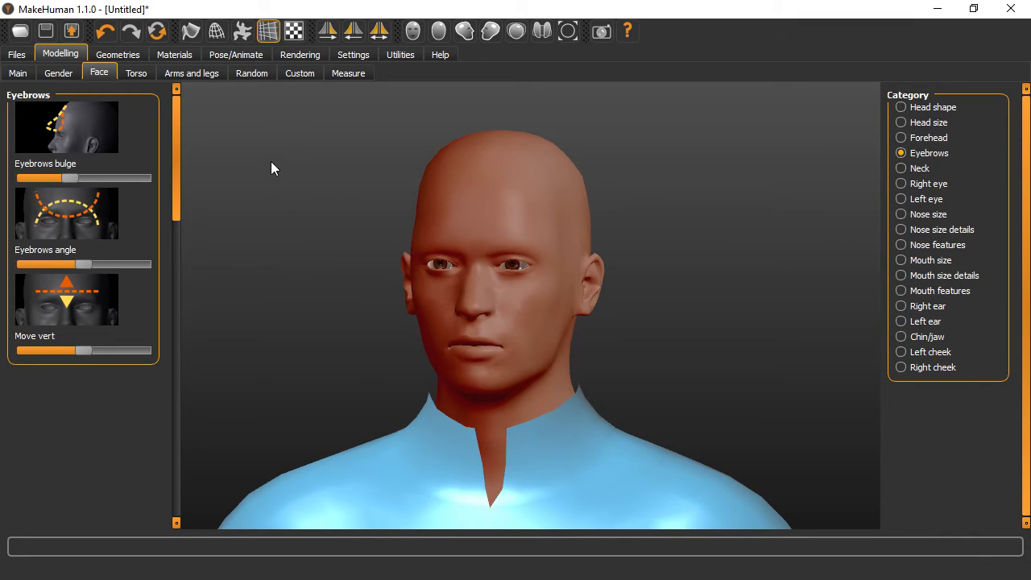
# - Open the torso settings, try the maximum vertical torso shift with the full body in view, and settle it slightly below the midpoint
pyautogui.click(130, 72)
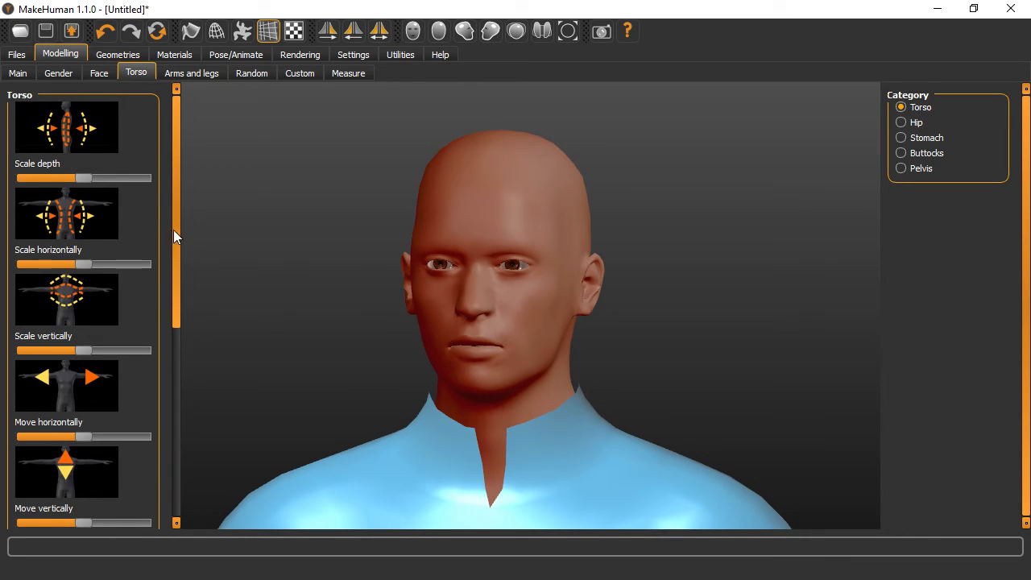
pyautogui.moveTo(174, 231); pyautogui.dragTo(182, 341)
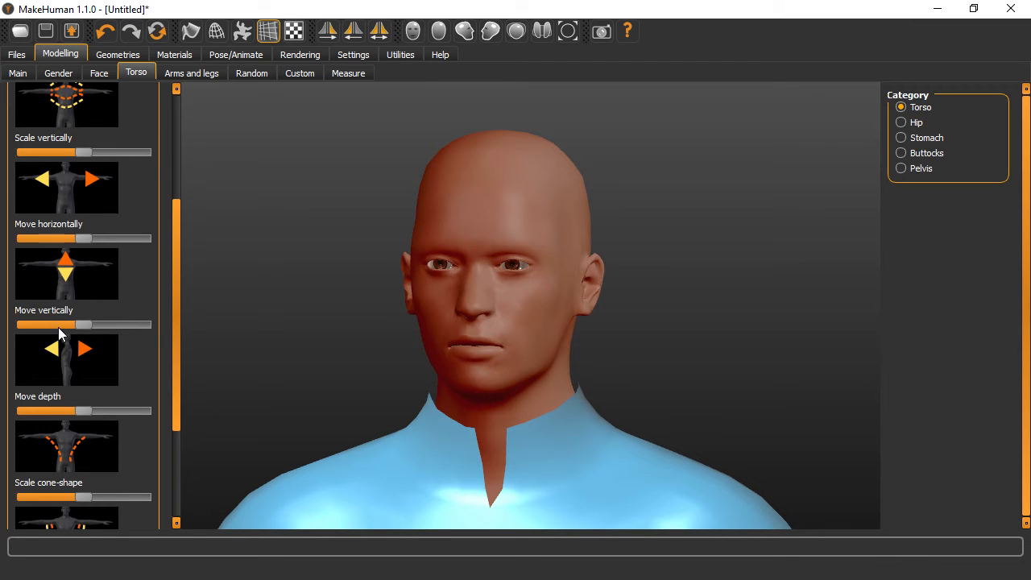
pyautogui.scroll(3, 380, 315)
pyautogui.scroll(-5, 420, 290)
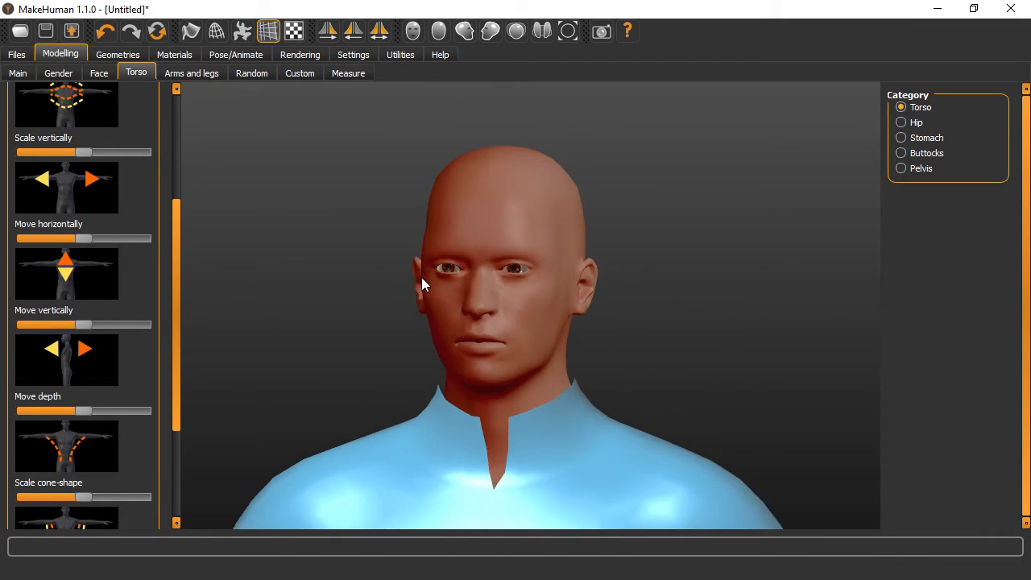
pyautogui.scroll(-5, 424, 283)
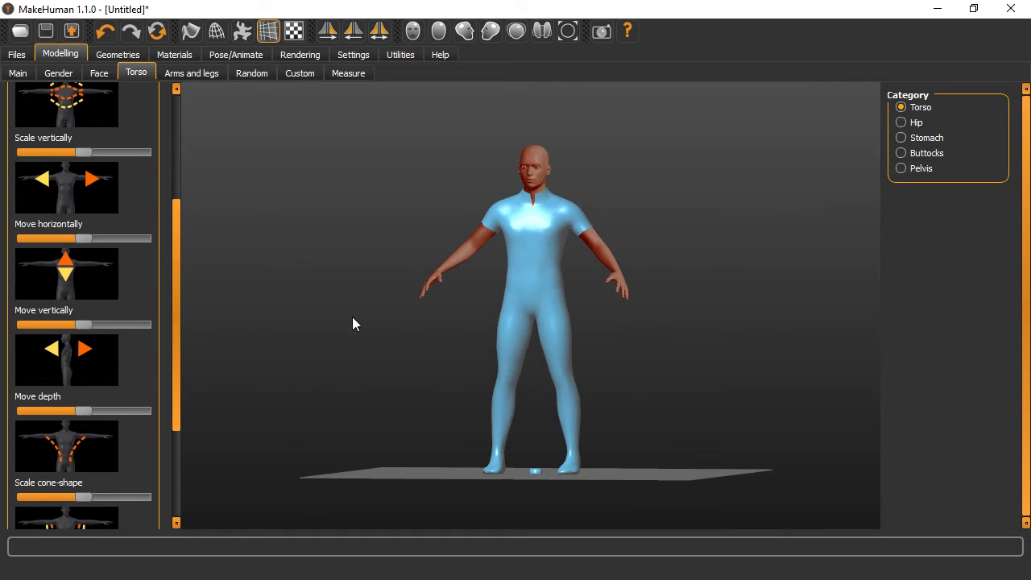
pyautogui.moveTo(87, 326); pyautogui.dragTo(194, 331)
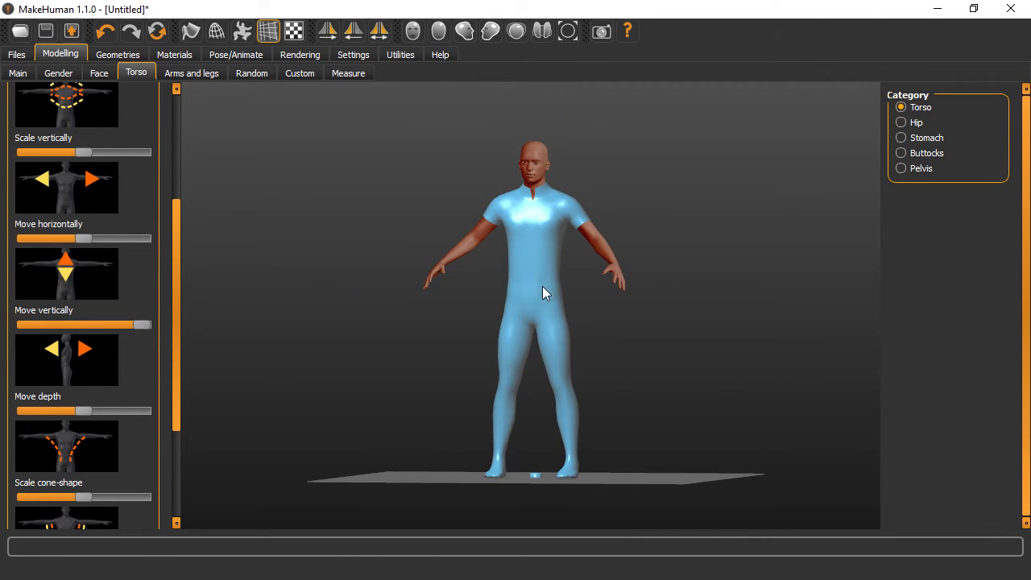
pyautogui.moveTo(140, 324); pyautogui.dragTo(75, 329)
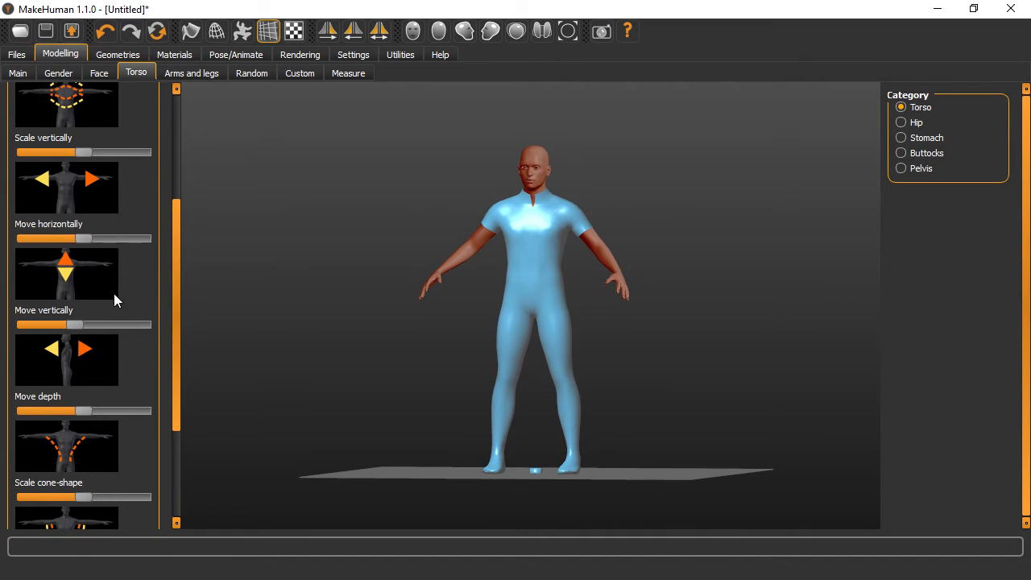
# - Raise the torso's dorsi muscle to about three quarters and set the pectoral muscle slightly below the midpoint, checking the body from the side
pyautogui.moveTo(176, 347); pyautogui.dragTo(170, 451)
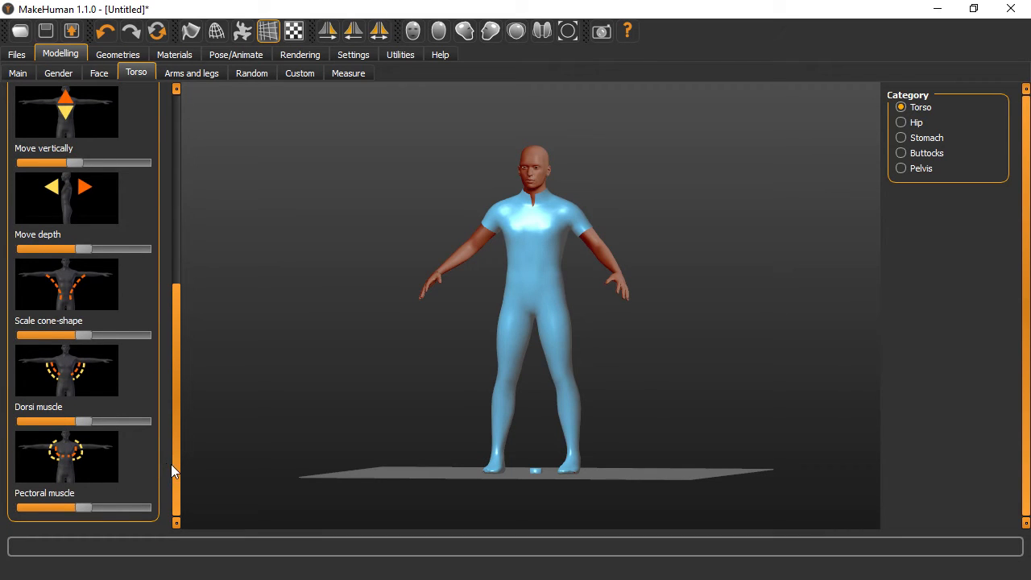
pyautogui.moveTo(171, 464); pyautogui.dragTo(172, 488)
pyautogui.moveTo(83, 420); pyautogui.dragTo(117, 414)
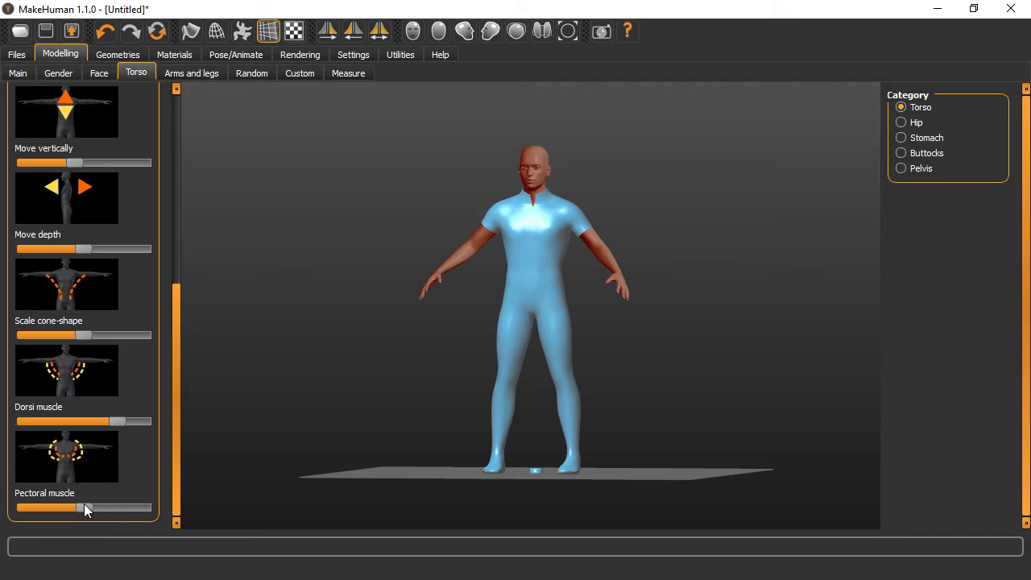
pyautogui.moveTo(84, 504)
pyautogui.mouseDown()
pyautogui.moveTo(172, 508)
pyautogui.moveTo(41, 510)
pyautogui.moveTo(166, 508)
pyautogui.moveTo(85, 509)
pyautogui.mouseUp()
pyautogui.moveTo(475, 293); pyautogui.dragTo(454, 286)
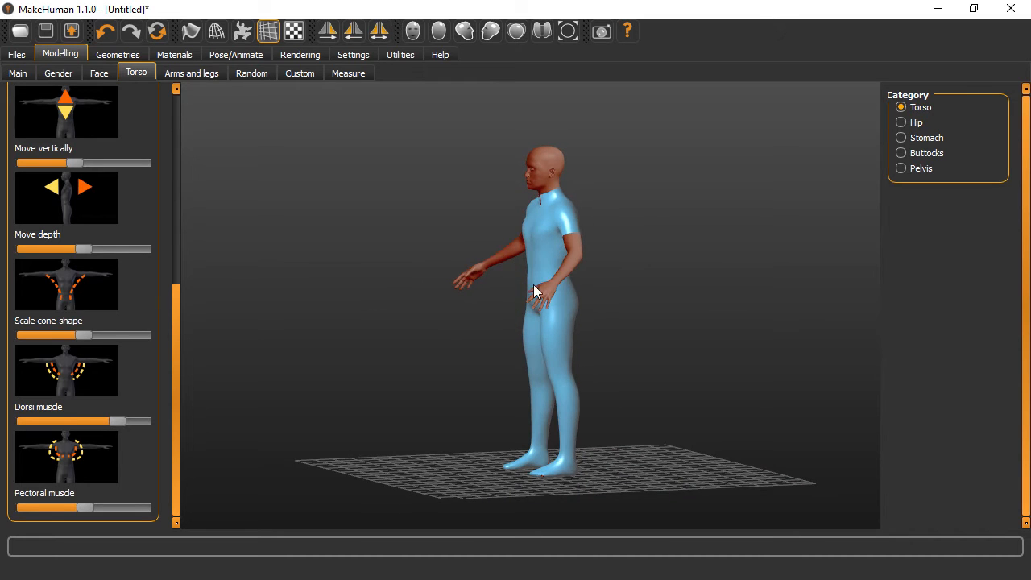
pyautogui.moveTo(387, 334); pyautogui.dragTo(435, 378)
pyautogui.moveTo(86, 509)
pyautogui.mouseDown()
pyautogui.moveTo(153, 510)
pyautogui.moveTo(72, 510)
pyautogui.mouseUp()
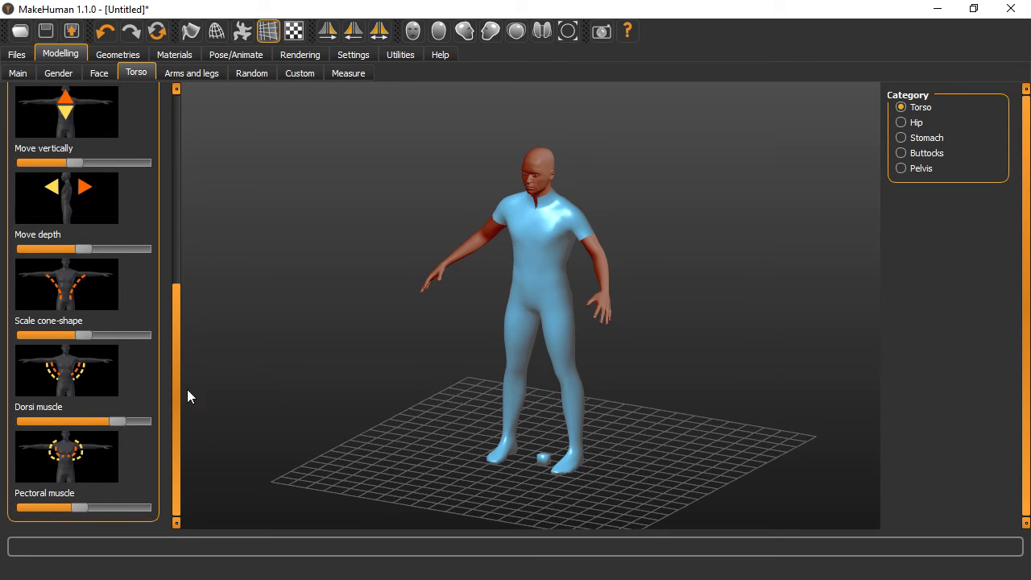
# - Look through the arms and legs, randomize, custom target and body measurement settings without changing any value
pyautogui.click(184, 74)
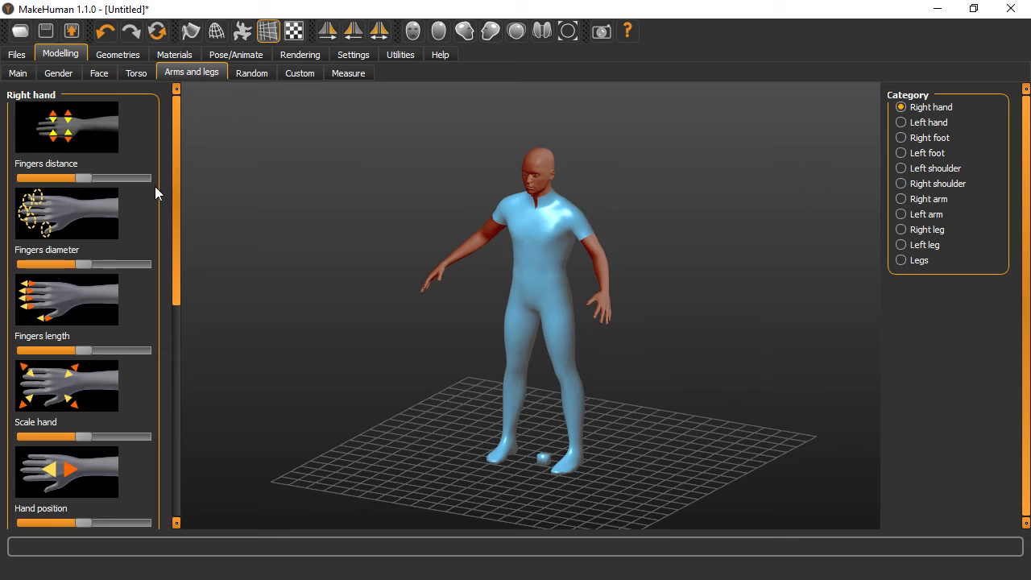
pyautogui.click(246, 71)
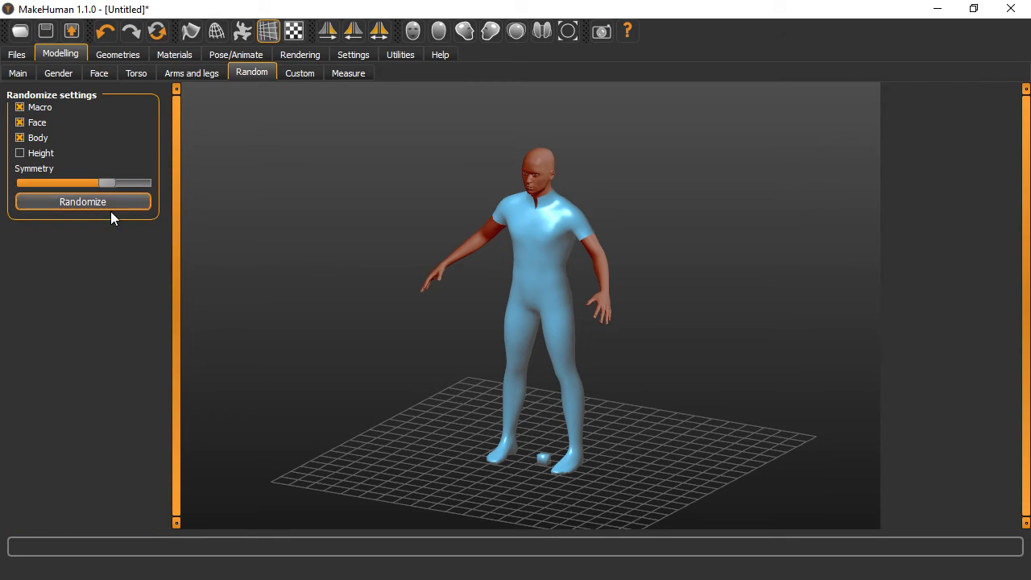
pyautogui.click(293, 71)
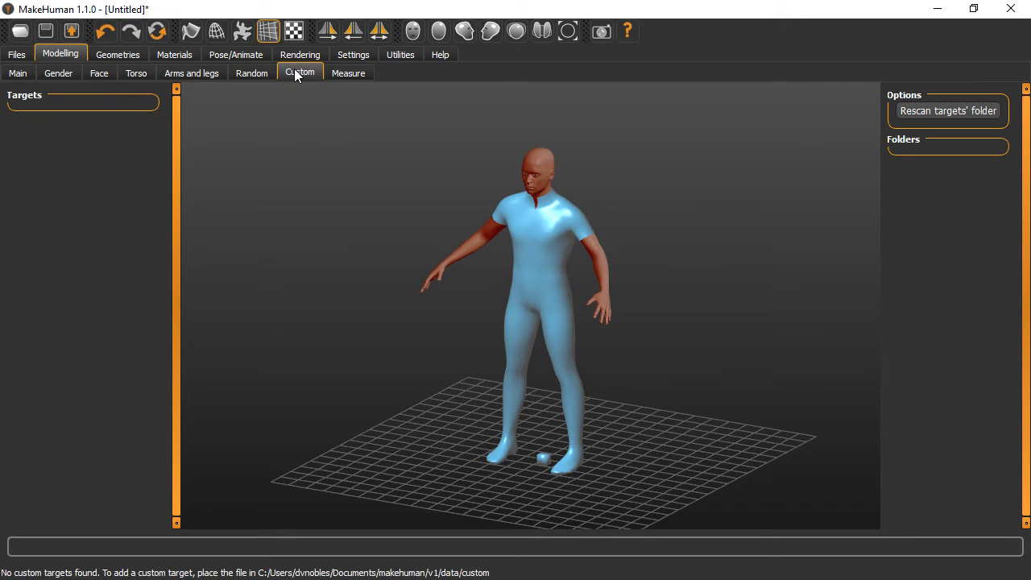
pyautogui.click(346, 81)
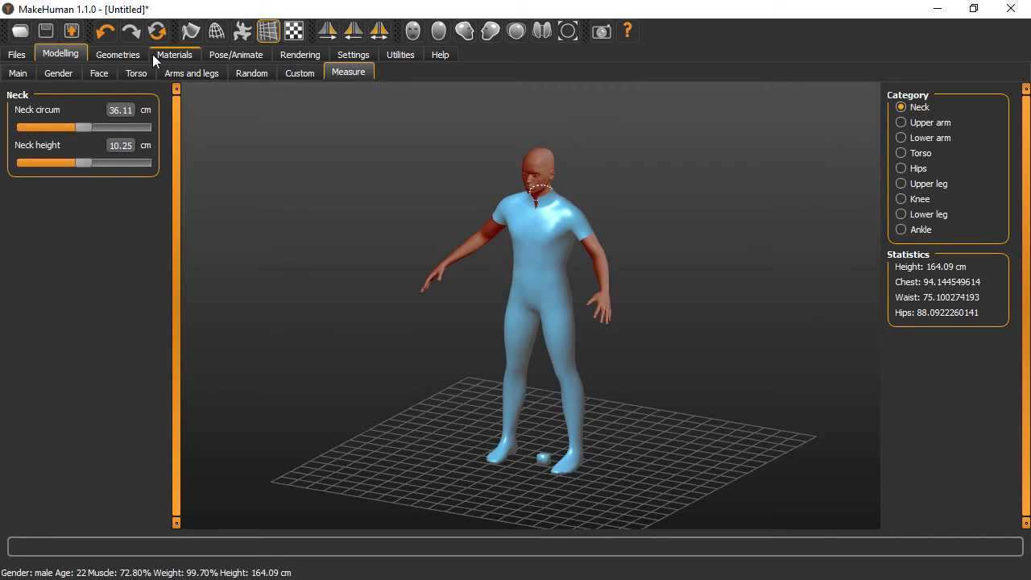
# - Open the clothes library, try Shoes03 on the character together with the Human.001 suit, and remove the shoes again
pyautogui.click(118, 53)
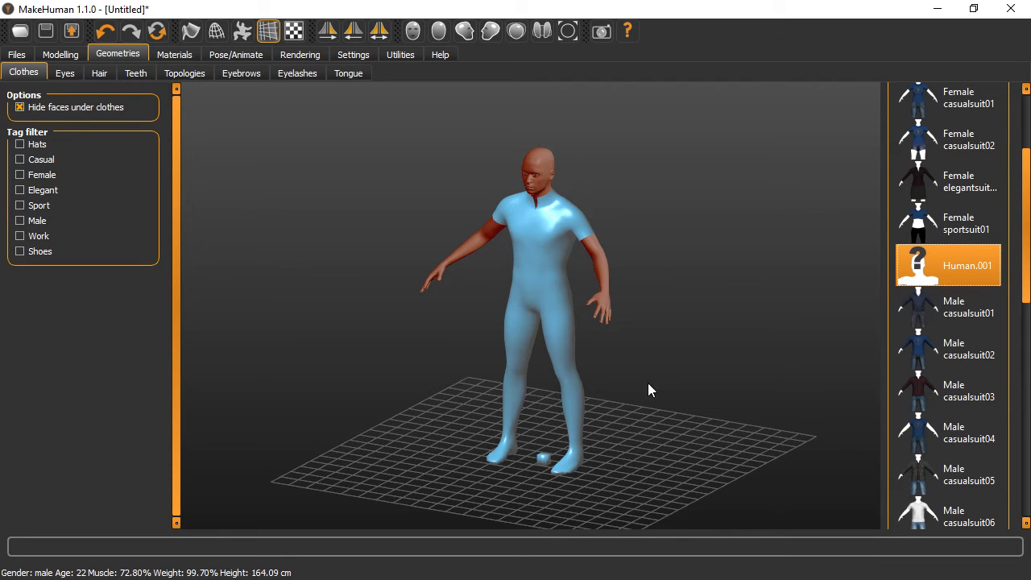
pyautogui.moveTo(1026, 278); pyautogui.dragTo(1025, 477)
pyautogui.click(902, 291)
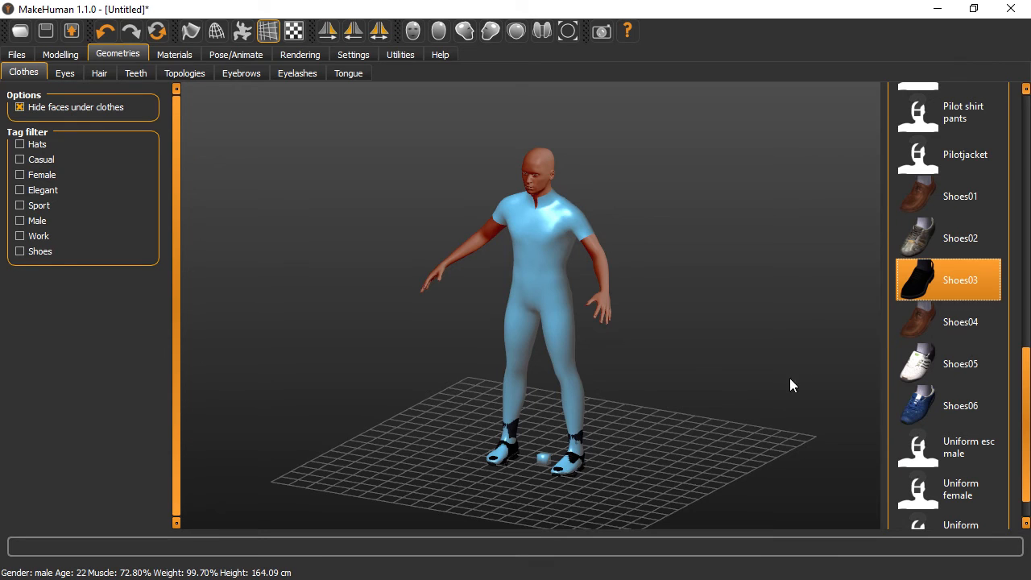
pyautogui.click(966, 277)
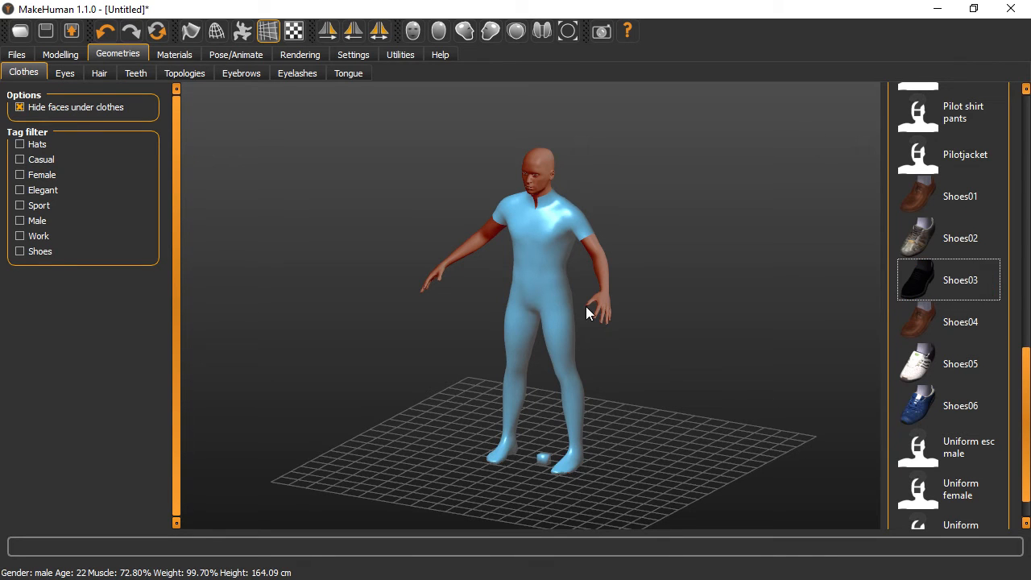
pyautogui.moveTo(492, 320); pyautogui.dragTo(375, 295)
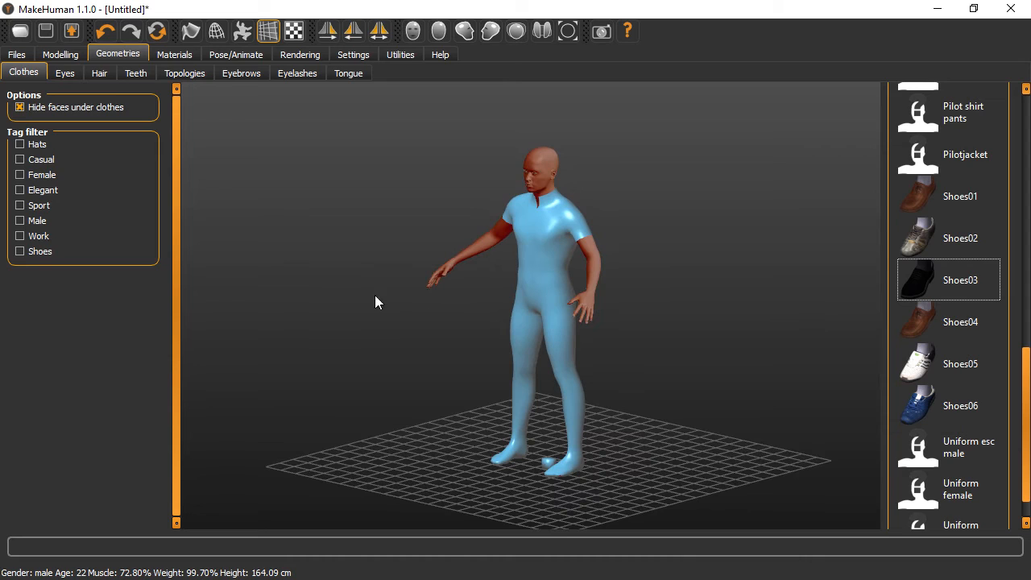
# - View the eye options, then try the Afro01, Bob01, Bob02, Braid01 and Short04 hairstyles on the character
pyautogui.click(64, 74)
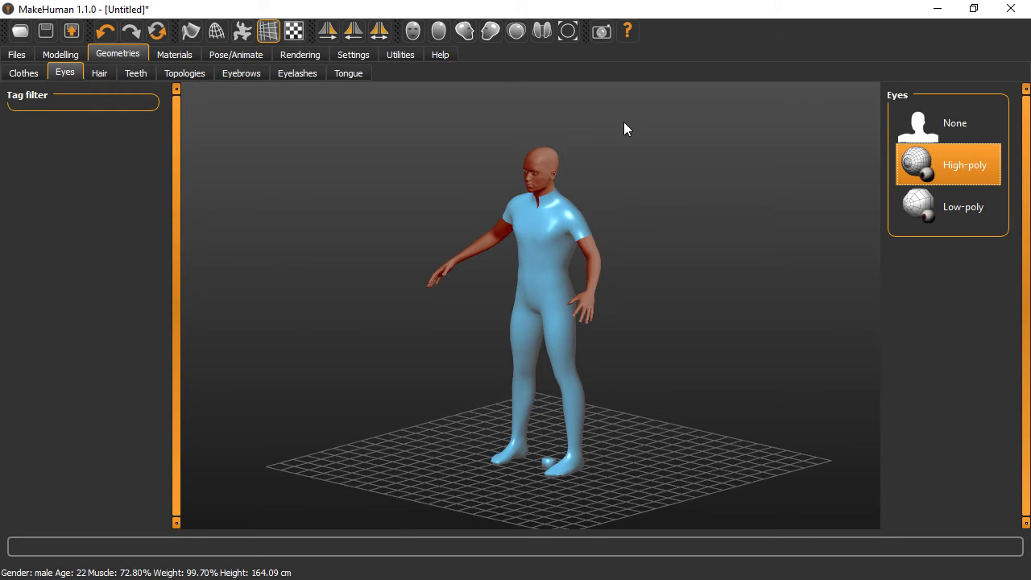
pyautogui.click(99, 73)
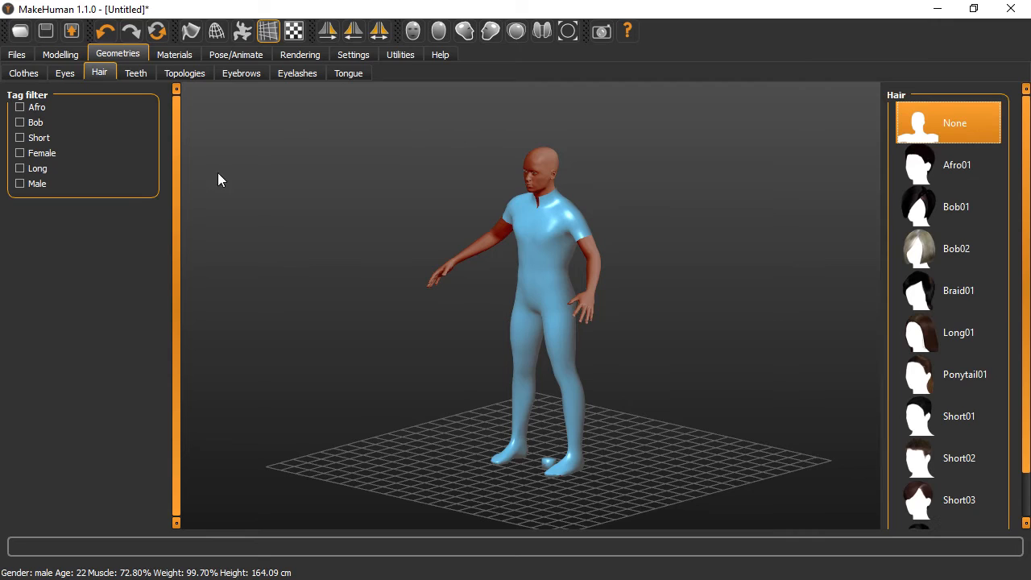
pyautogui.click(954, 169)
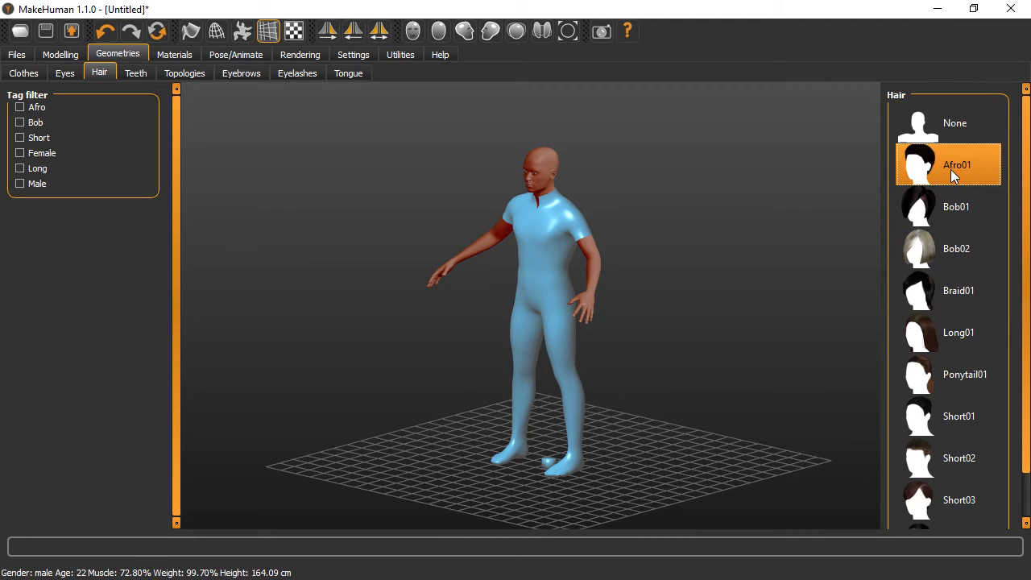
pyautogui.click(941, 211)
pyautogui.click(951, 254)
pyautogui.click(953, 287)
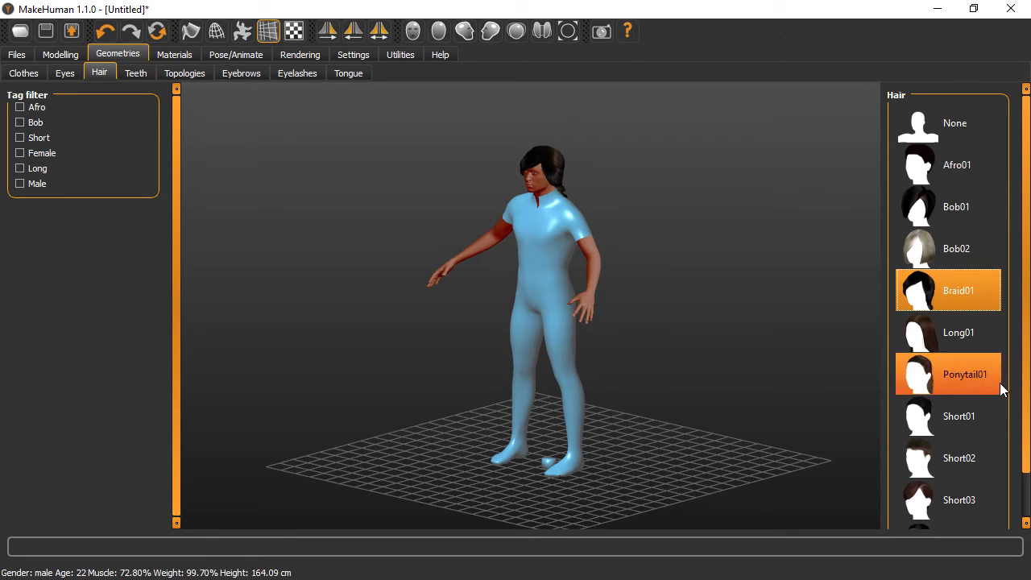
pyautogui.scroll(-1, 1028, 366)
pyautogui.click(949, 491)
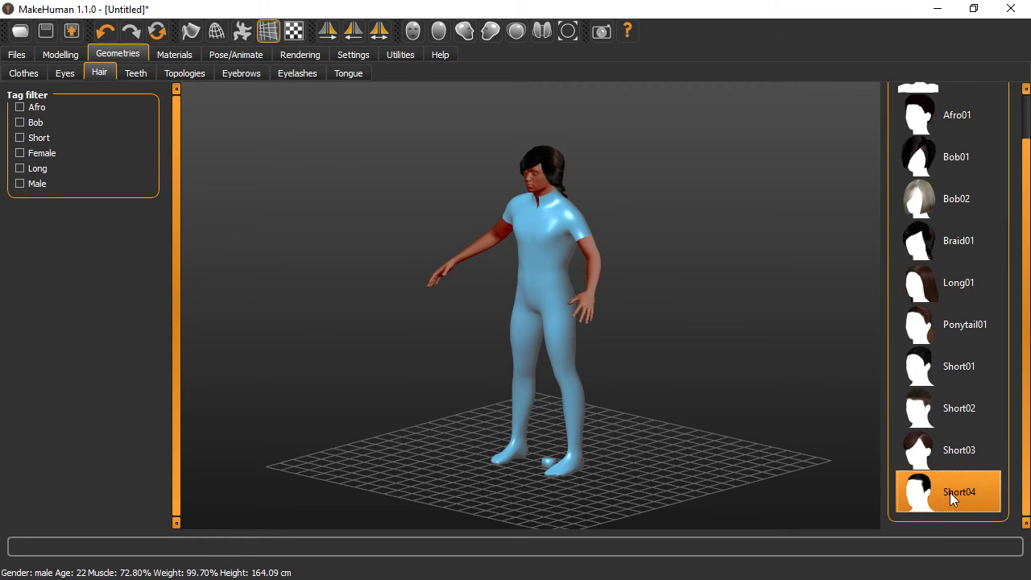
# - Examine the Short04 hairstyle on the character's head up close from the front
pyautogui.scroll(-2, 605, 308)
pyautogui.scroll(8, 592, 287)
pyautogui.scroll(-4, 592, 284)
pyautogui.scroll(4, 416, 193)
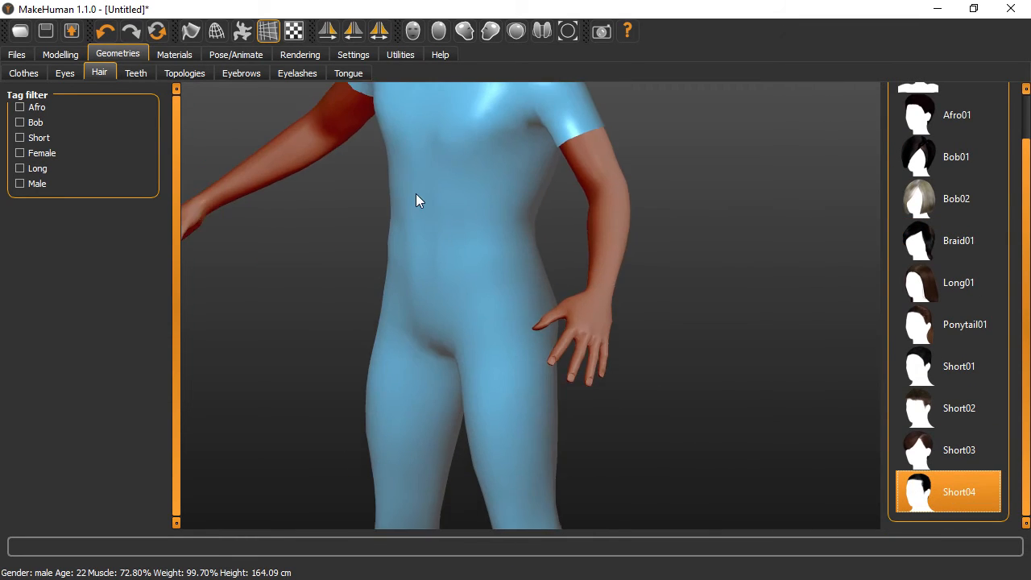
pyautogui.scroll(-4, 457, 264)
pyautogui.scroll(4, 464, 290)
pyautogui.scroll(2, 550, 176)
pyautogui.scroll(2, 552, 174)
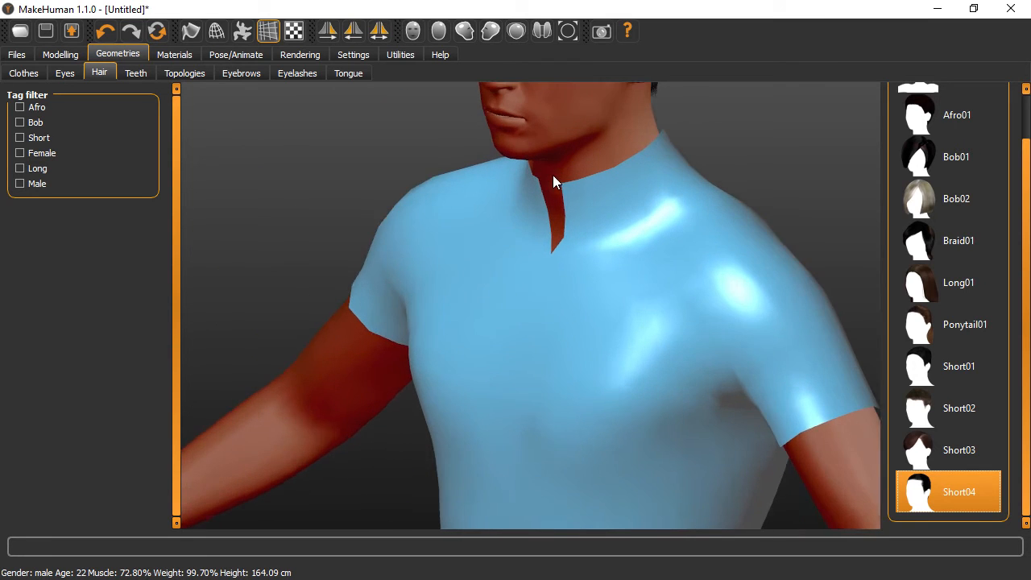
pyautogui.scroll(-1, 552, 175)
pyautogui.moveTo(552, 175); pyautogui.dragTo(541, 224, button='middle')
pyautogui.moveTo(501, 287); pyautogui.dragTo(568, 276)
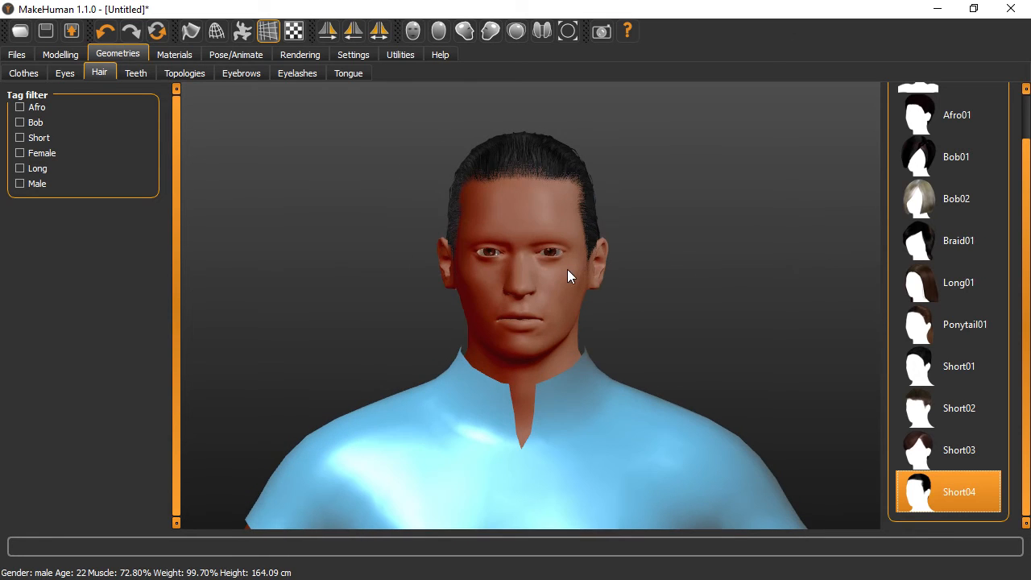
# - Try the Short03 and Short02 hairstyles, view the head at an angle, and set the hair back to None
pyautogui.click(962, 445)
pyautogui.click(962, 413)
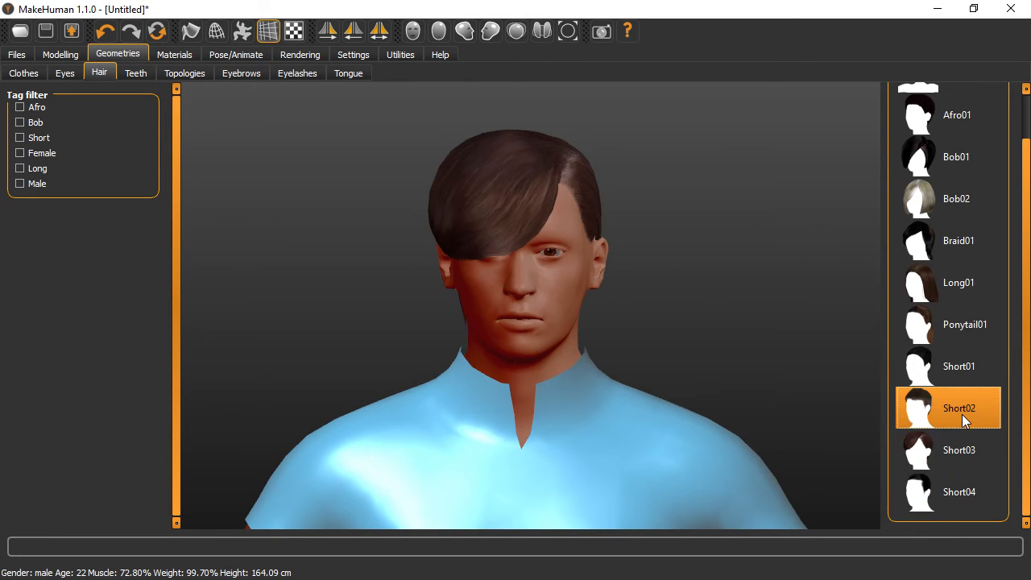
pyautogui.moveTo(719, 375); pyautogui.dragTo(650, 361)
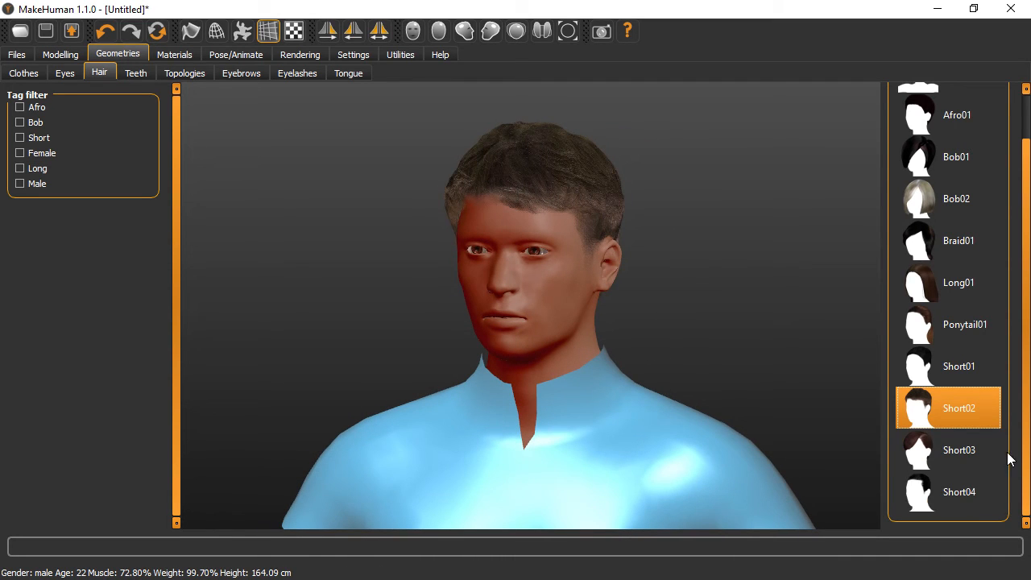
pyautogui.scroll(2, 1025, 451)
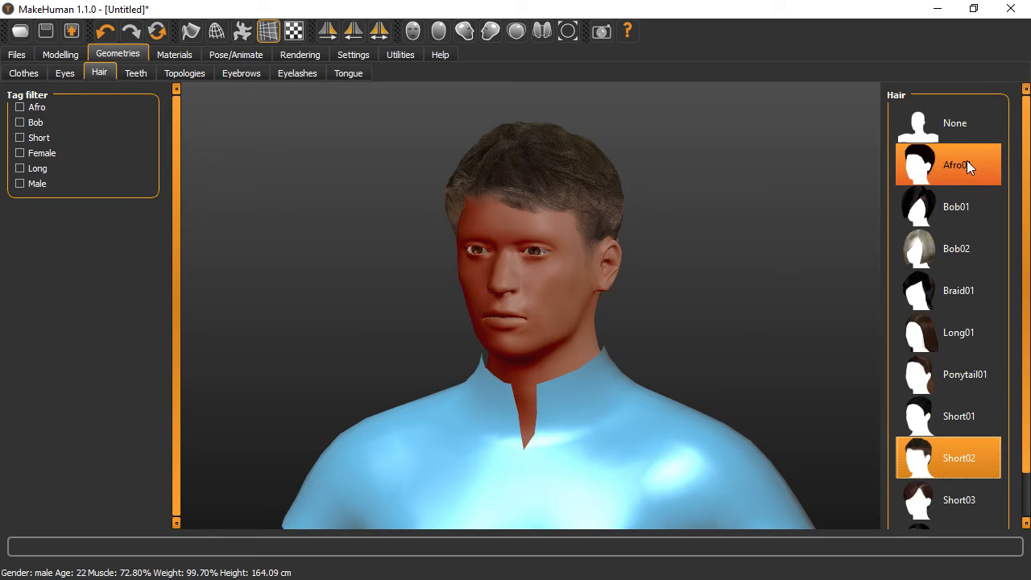
pyautogui.click(955, 128)
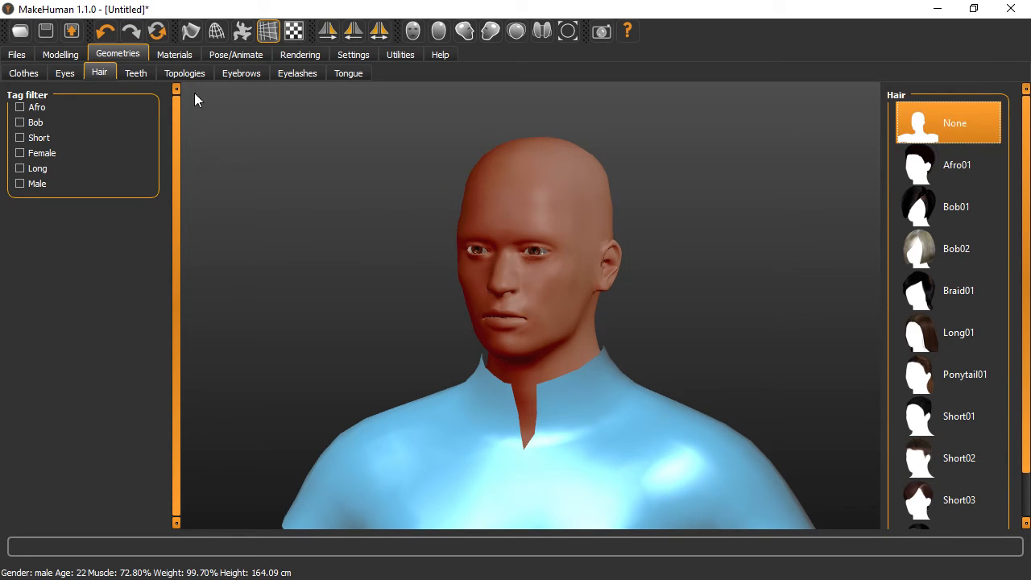
# - View the available teeth shapes, look at the character's mouth from several angles, and open the alternative body topologies
pyautogui.click(136, 74)
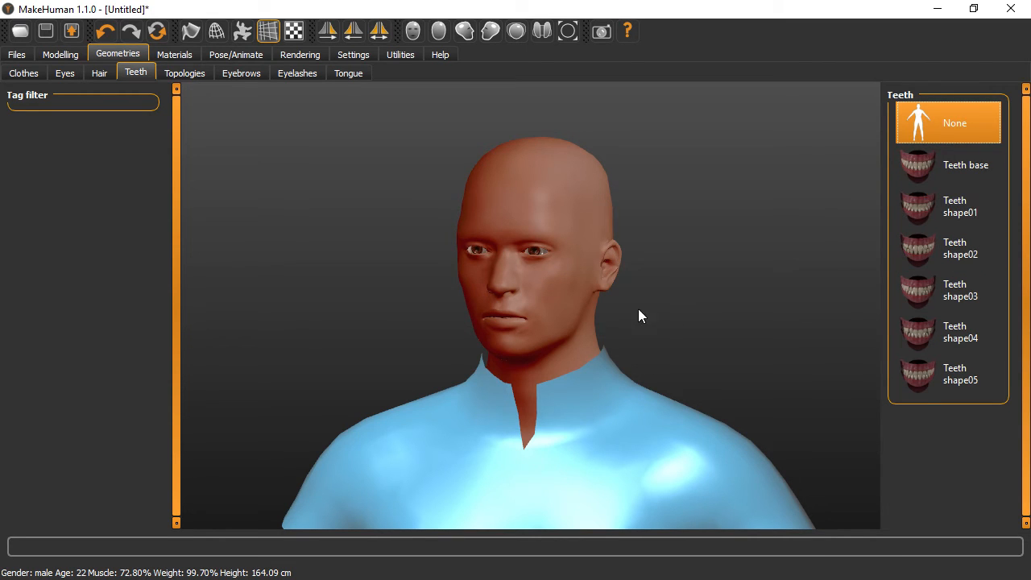
pyautogui.moveTo(540, 329)
pyautogui.mouseDown()
pyautogui.moveTo(698, 329)
pyautogui.moveTo(487, 332)
pyautogui.moveTo(553, 331)
pyautogui.mouseUp()
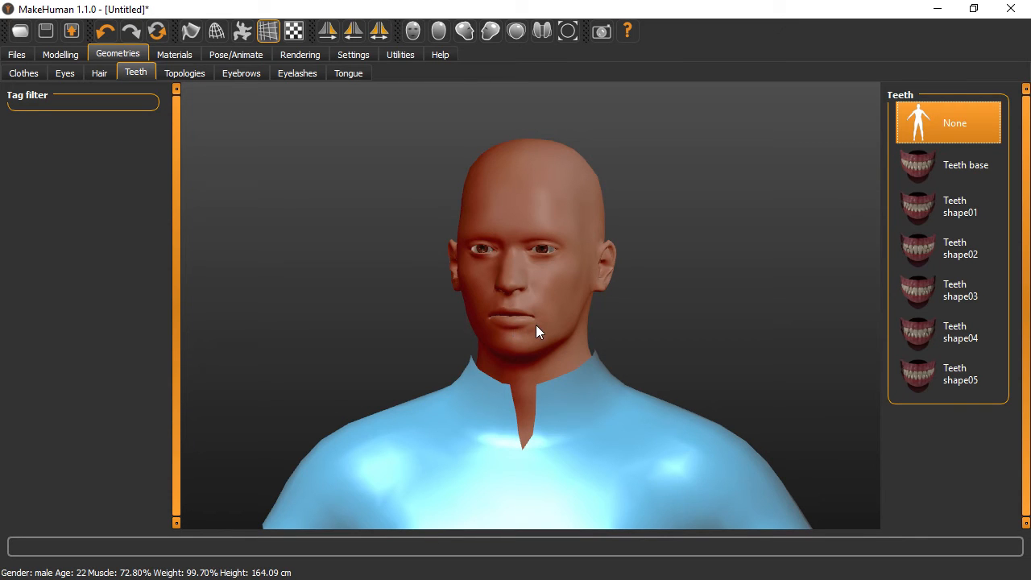
pyautogui.moveTo(555, 303); pyautogui.dragTo(455, 318)
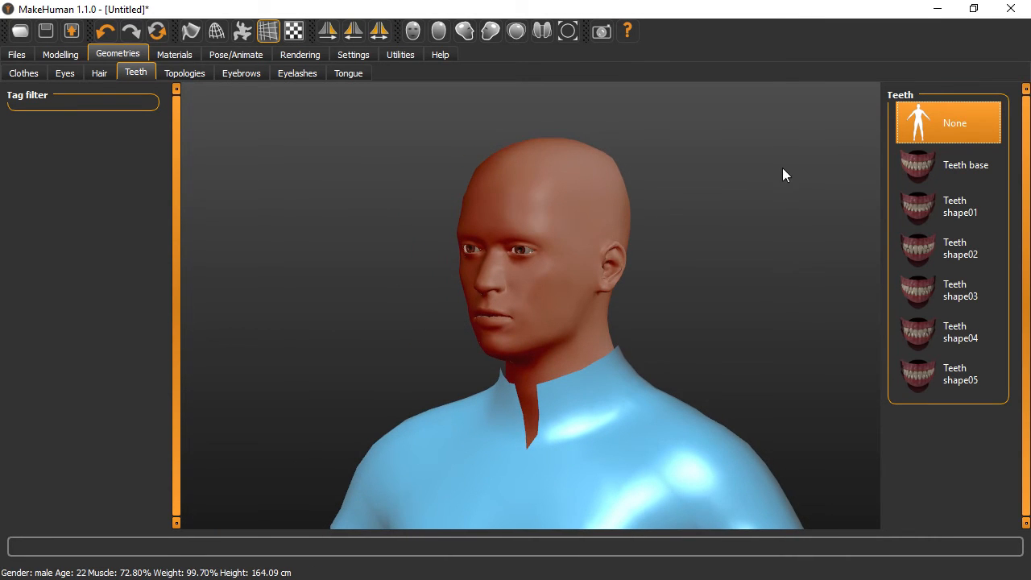
pyautogui.moveTo(504, 251); pyautogui.dragTo(513, 300)
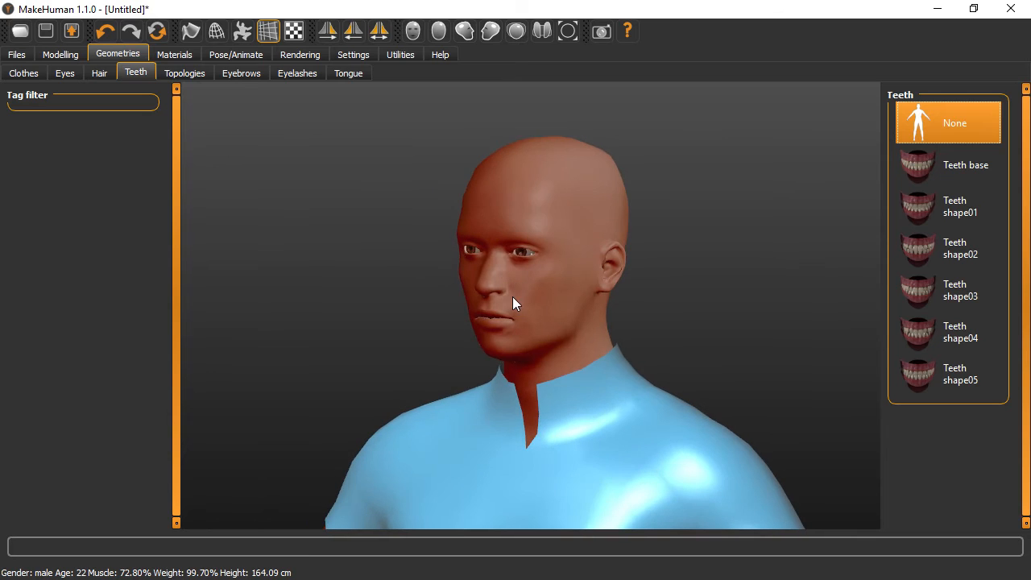
pyautogui.click(184, 76)
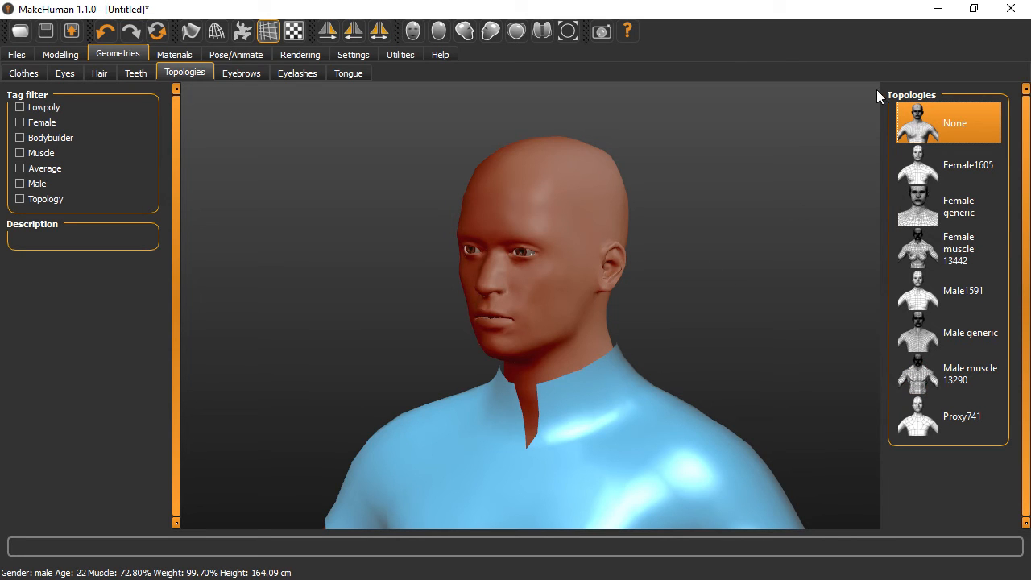
# - Try the Eyebrow001 through Eyebrow006 styles on the character while viewing the face close up
pyautogui.click(239, 70)
pyautogui.click(193, 73)
pyautogui.click(240, 73)
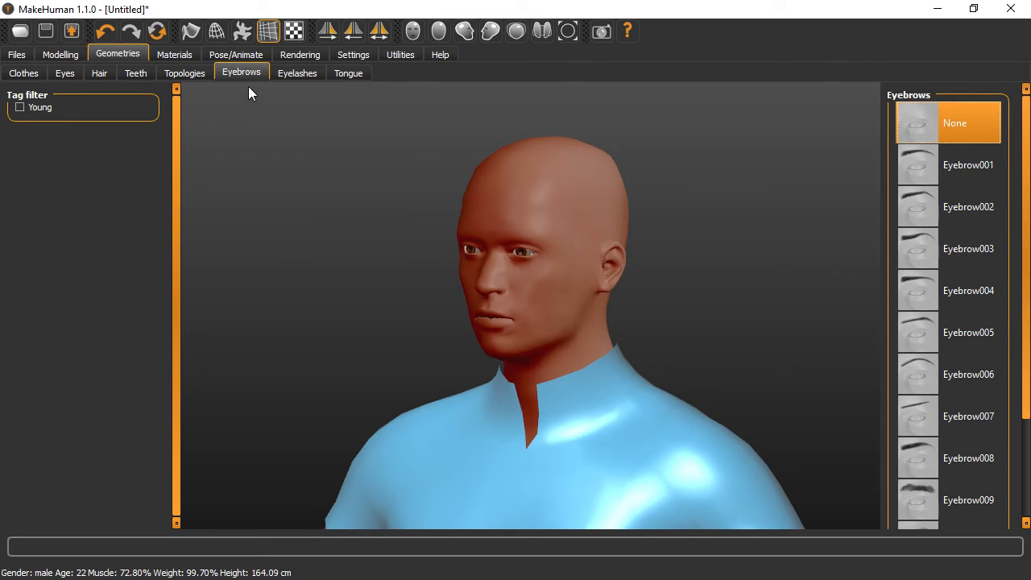
pyautogui.moveTo(553, 264); pyautogui.dragTo(588, 266)
pyautogui.scroll(-2, 592, 325)
pyautogui.scroll(5, 593, 325)
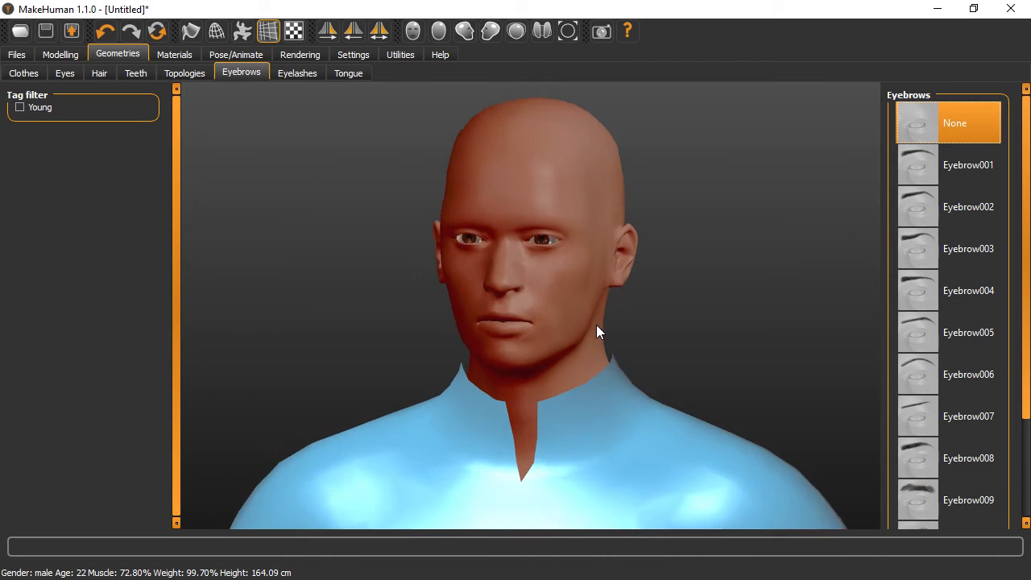
pyautogui.click(924, 157)
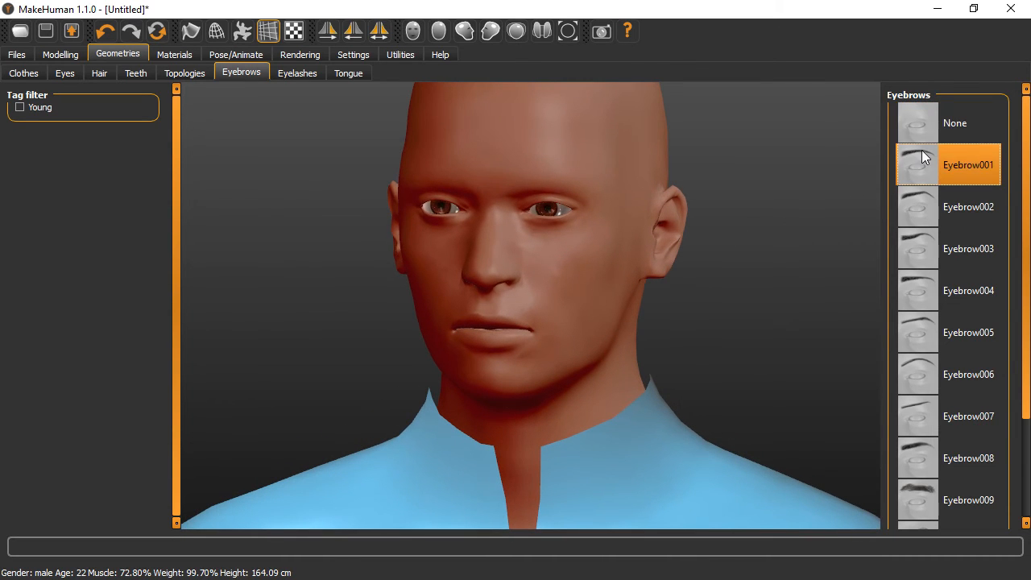
pyautogui.click(925, 205)
pyautogui.click(920, 246)
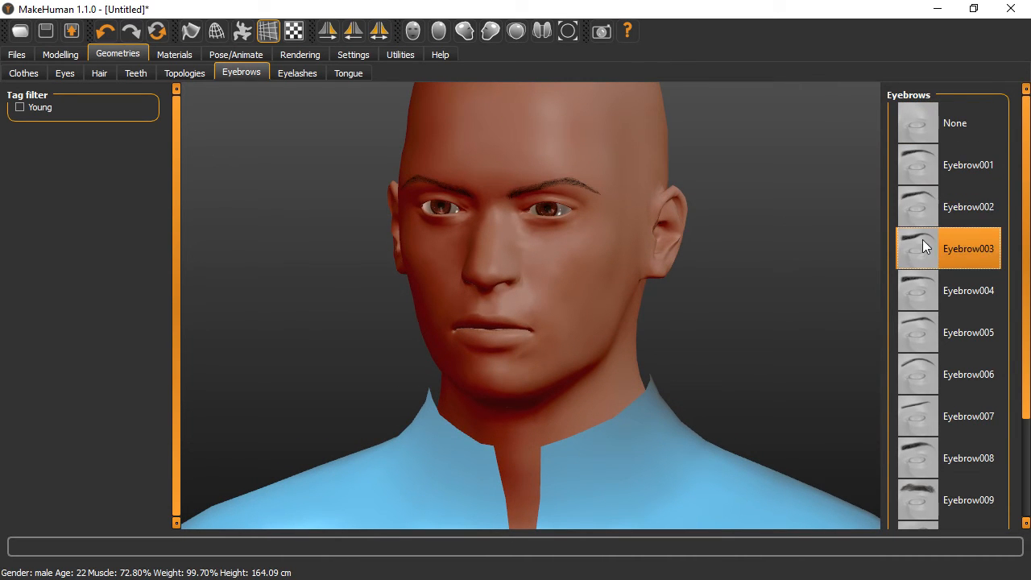
pyautogui.click(923, 293)
pyautogui.click(922, 335)
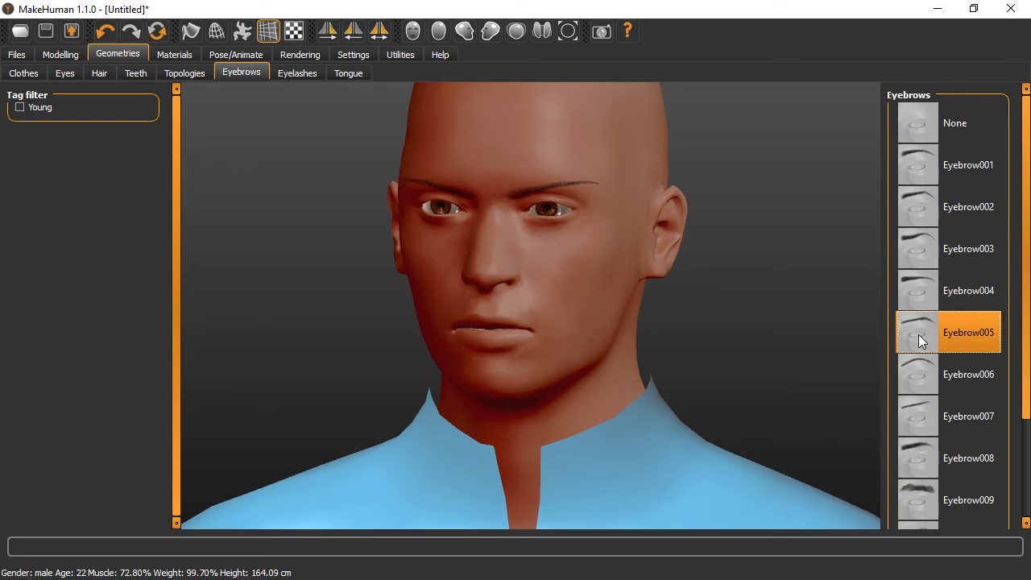
pyautogui.click(922, 372)
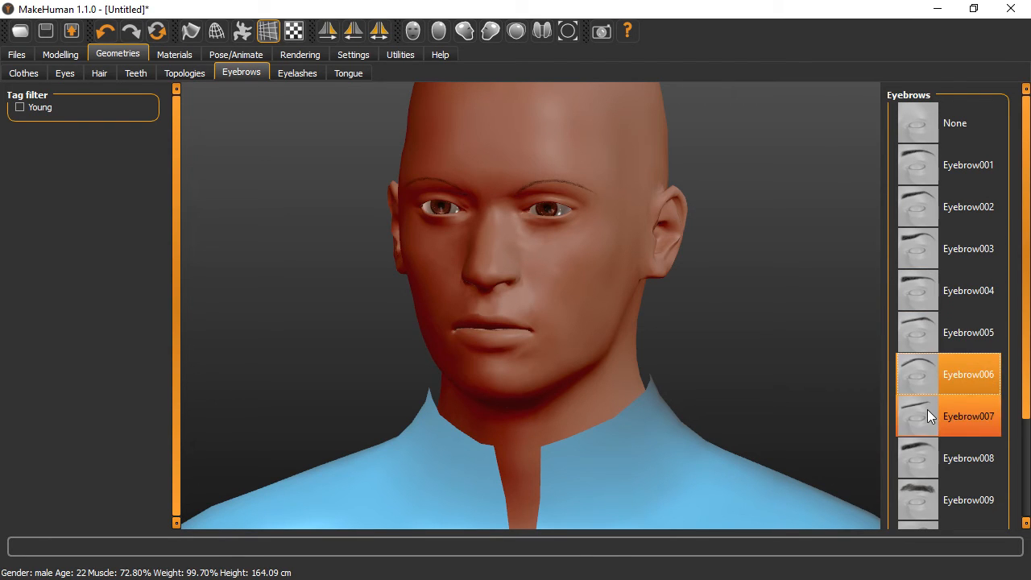
# - Try the Eyebrow007 through Eyebrow012 styles on the character and set the eyebrows back to None
pyautogui.click(928, 415)
pyautogui.click(921, 464)
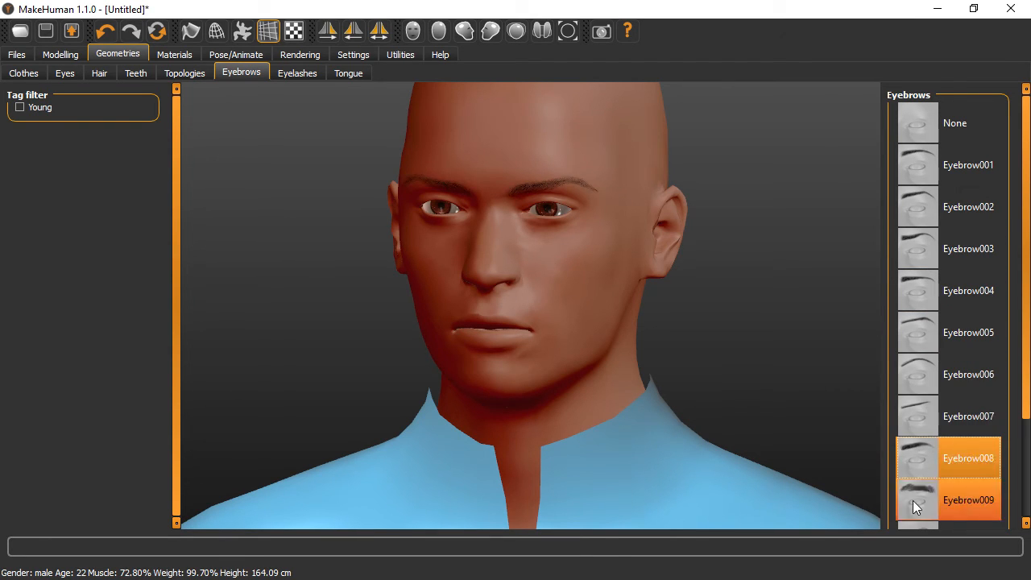
pyautogui.click(916, 498)
pyautogui.moveTo(1026, 402); pyautogui.dragTo(1027, 495)
pyautogui.click(921, 424)
pyautogui.click(918, 450)
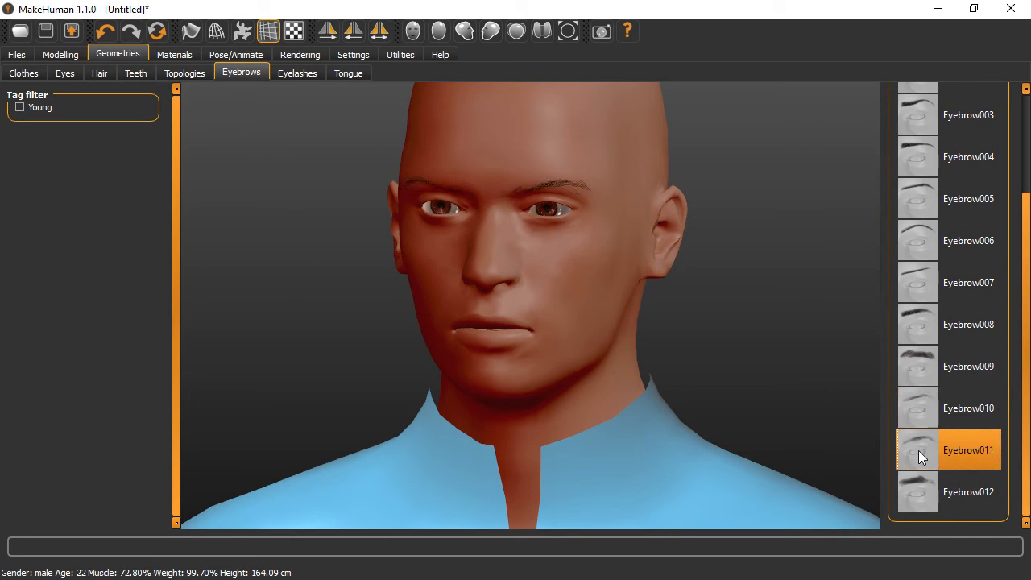
pyautogui.click(919, 490)
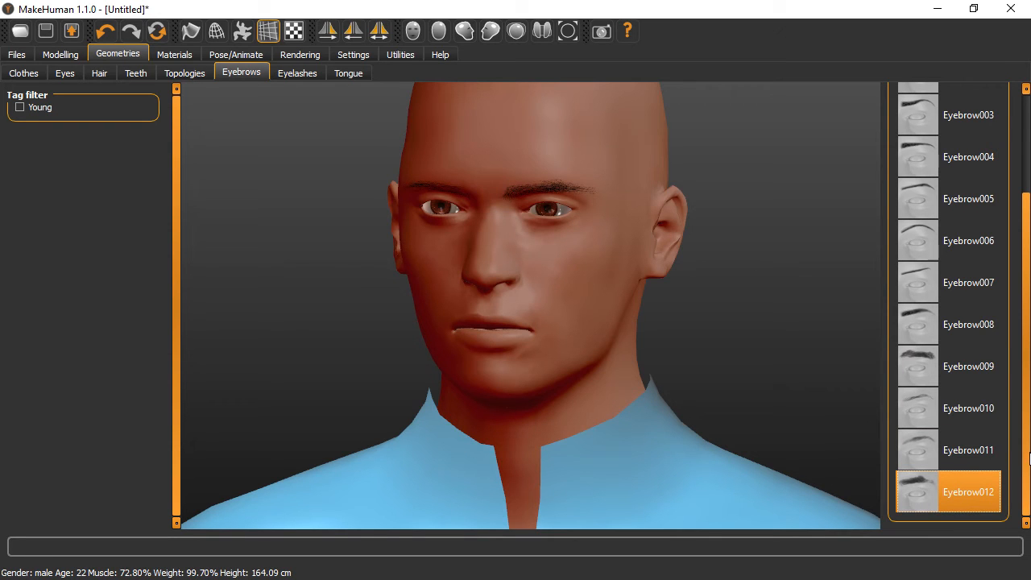
pyautogui.moveTo(1028, 457); pyautogui.dragTo(1025, 294)
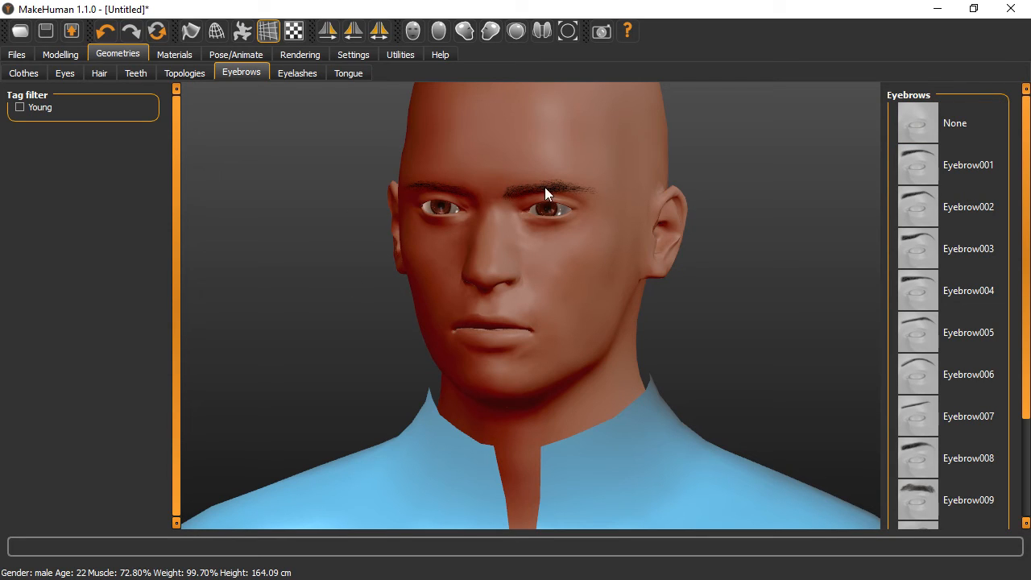
pyautogui.click(920, 130)
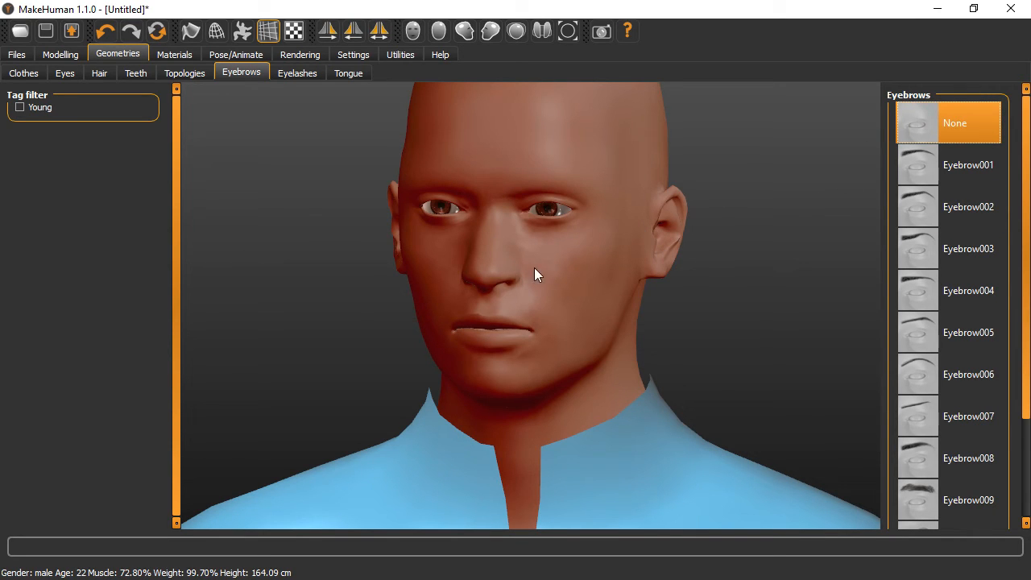
# - Try Eyelashes01 through Eyelashes04 on the character, view the eyes at an angle, and set the eyelashes back to None
pyautogui.click(293, 70)
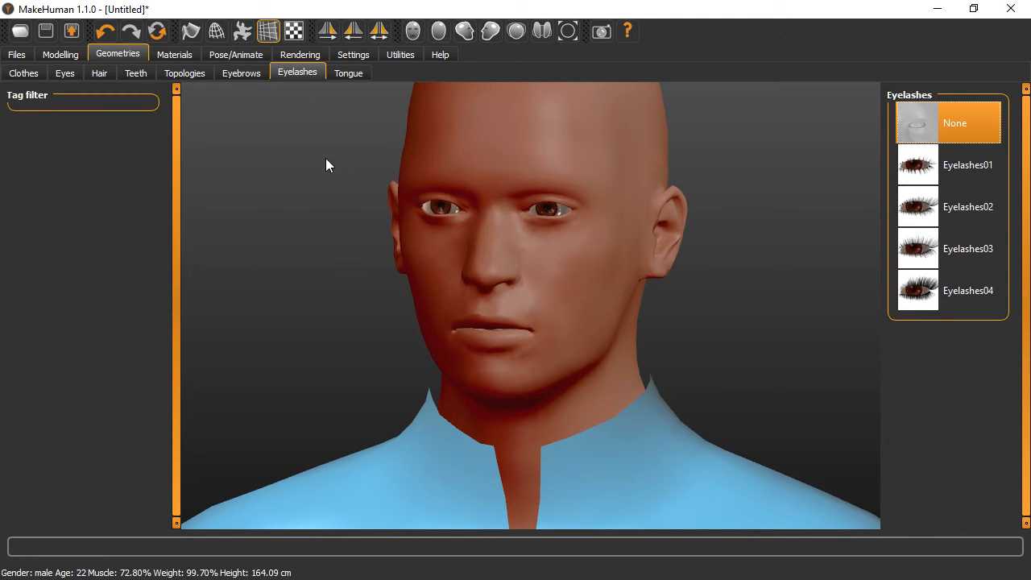
pyautogui.click(923, 168)
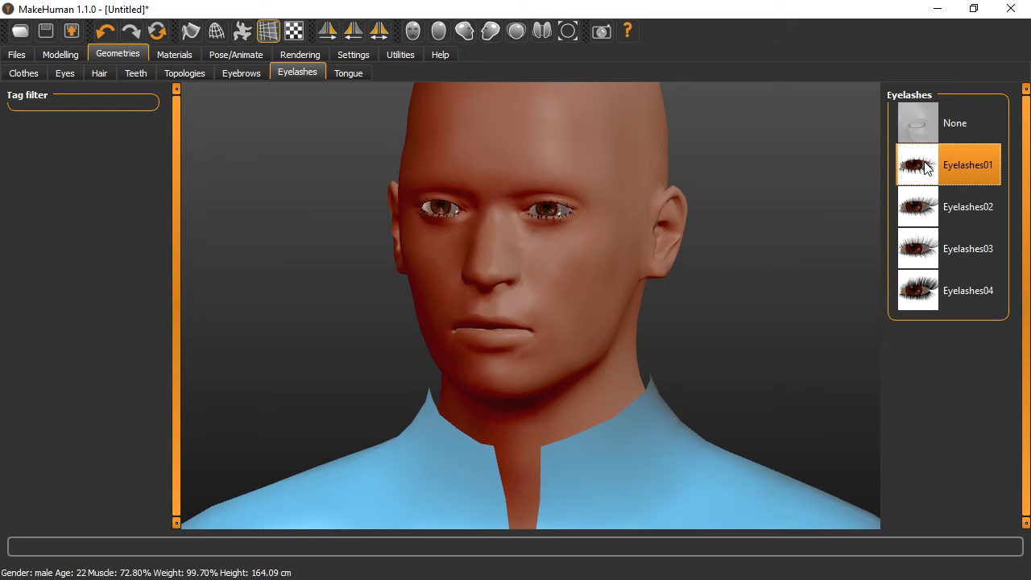
pyautogui.moveTo(581, 256); pyautogui.dragTo(529, 266)
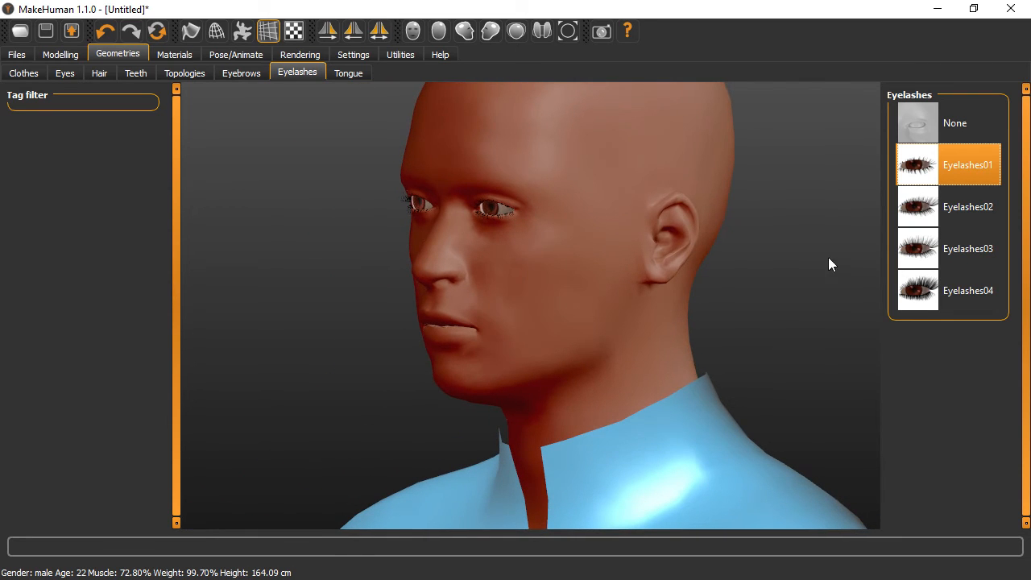
pyautogui.click(926, 208)
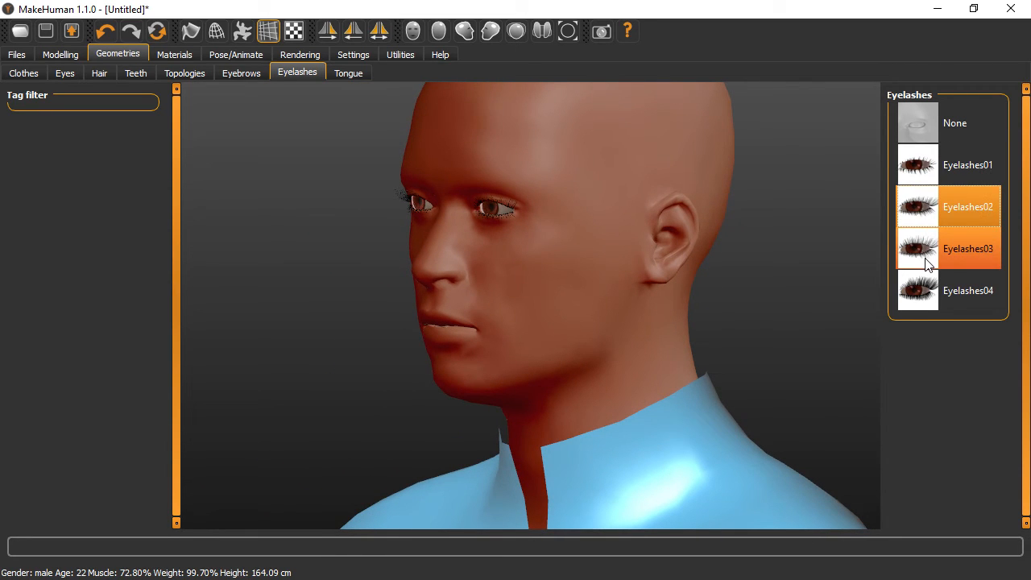
pyautogui.click(925, 258)
pyautogui.click(910, 305)
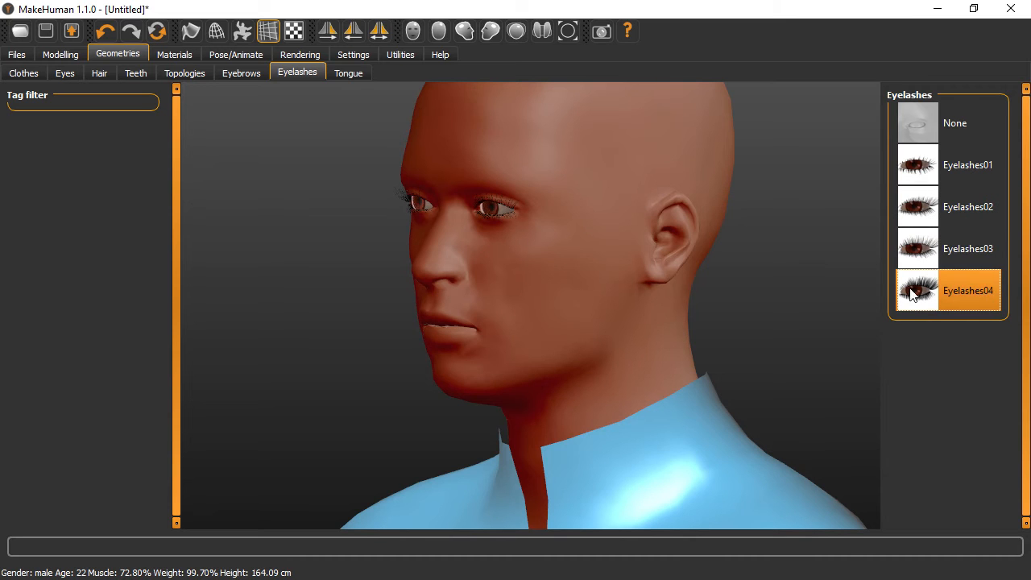
pyautogui.moveTo(495, 300); pyautogui.dragTo(526, 314)
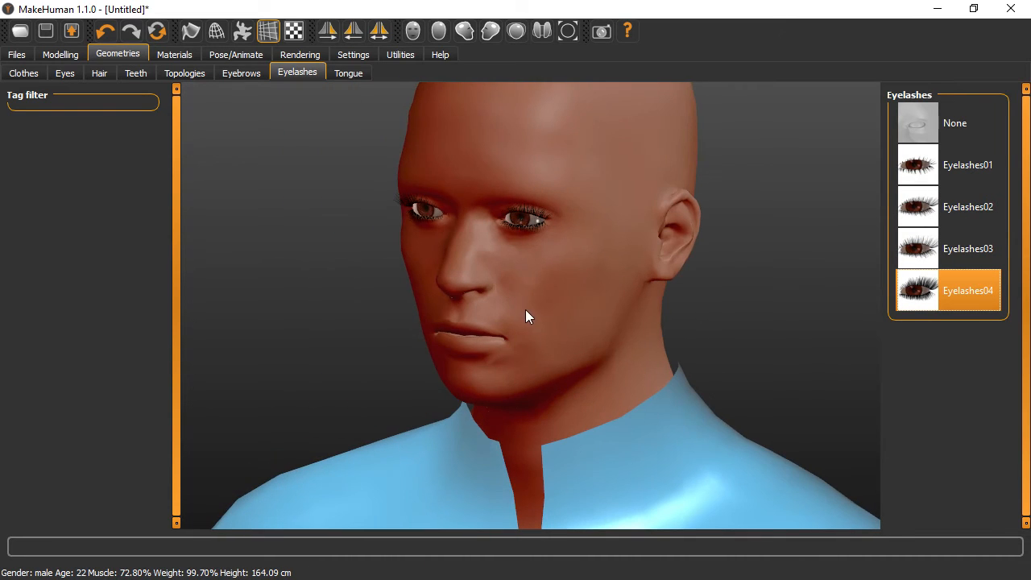
pyautogui.click(926, 126)
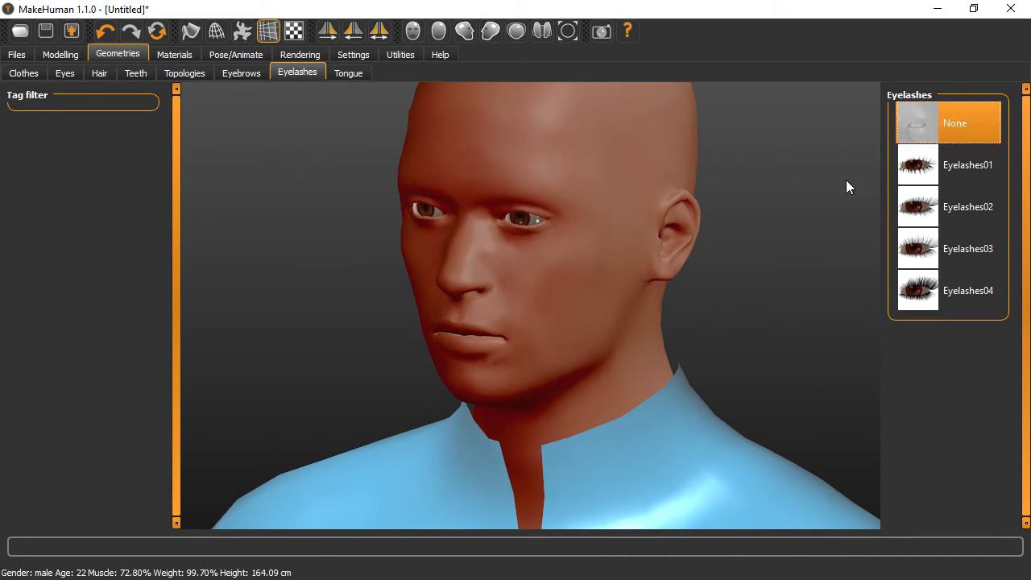
# - View the available tongue options and browse the skin materials for the character
pyautogui.click(347, 73)
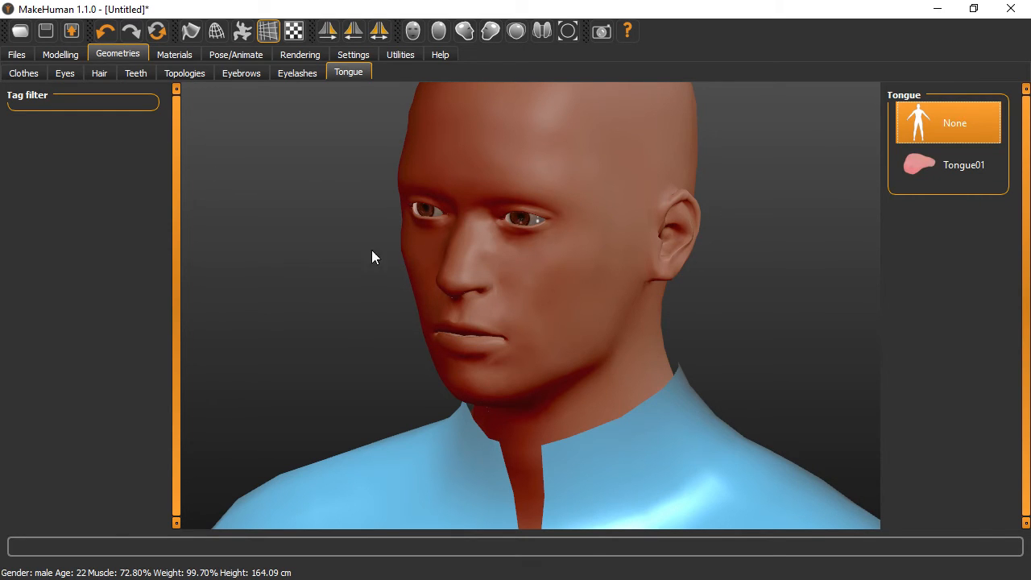
pyautogui.moveTo(371, 257); pyautogui.dragTo(330, 258)
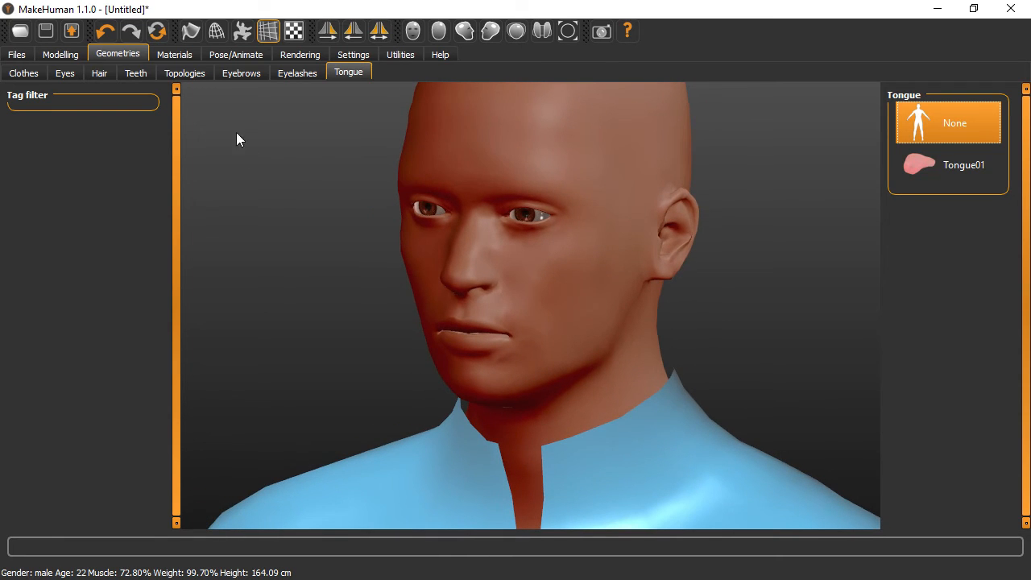
pyautogui.click(174, 54)
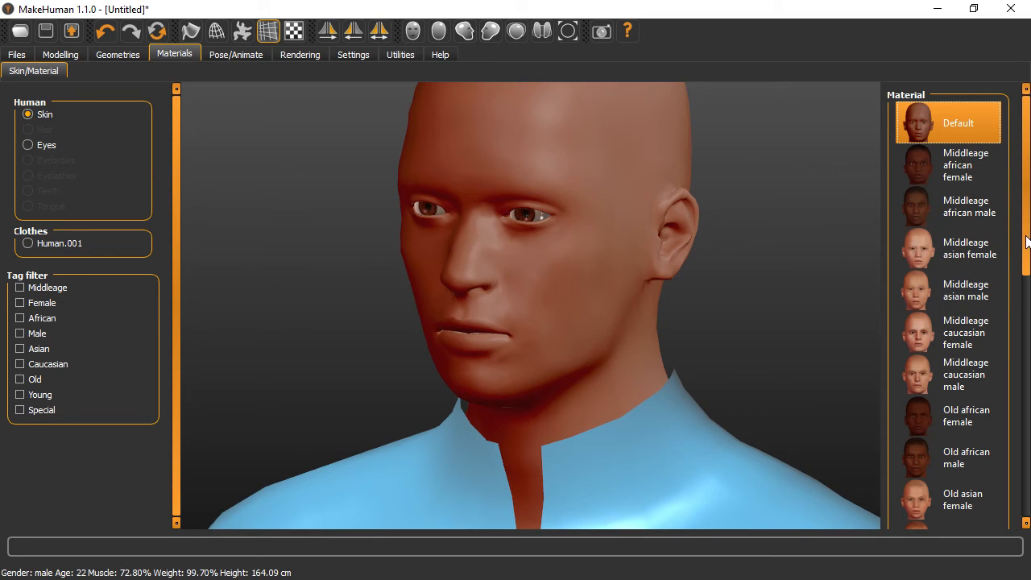
pyautogui.moveTo(1026, 242)
pyautogui.mouseDown()
pyautogui.moveTo(1027, 252)
pyautogui.moveTo(1026, 238)
pyautogui.mouseUp()
pyautogui.moveTo(1027, 259); pyautogui.dragTo(1027, 262)
pyautogui.moveTo(1025, 262); pyautogui.dragTo(1026, 322)
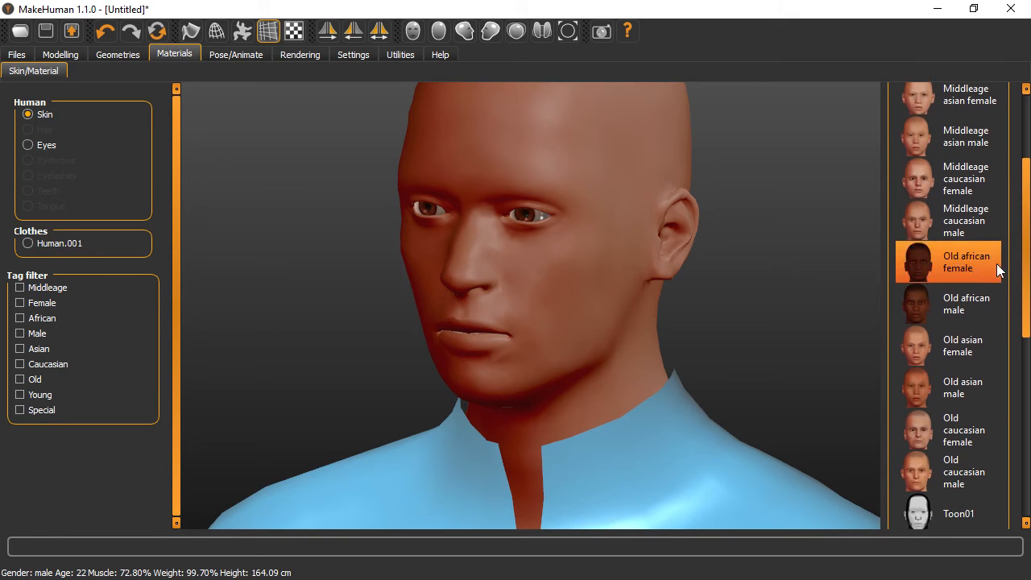
# - Compare the Middleage caucasian male, Old caucasian female and Old caucasian male skins, and apply the Middleage caucasian male skin
pyautogui.click(952, 224)
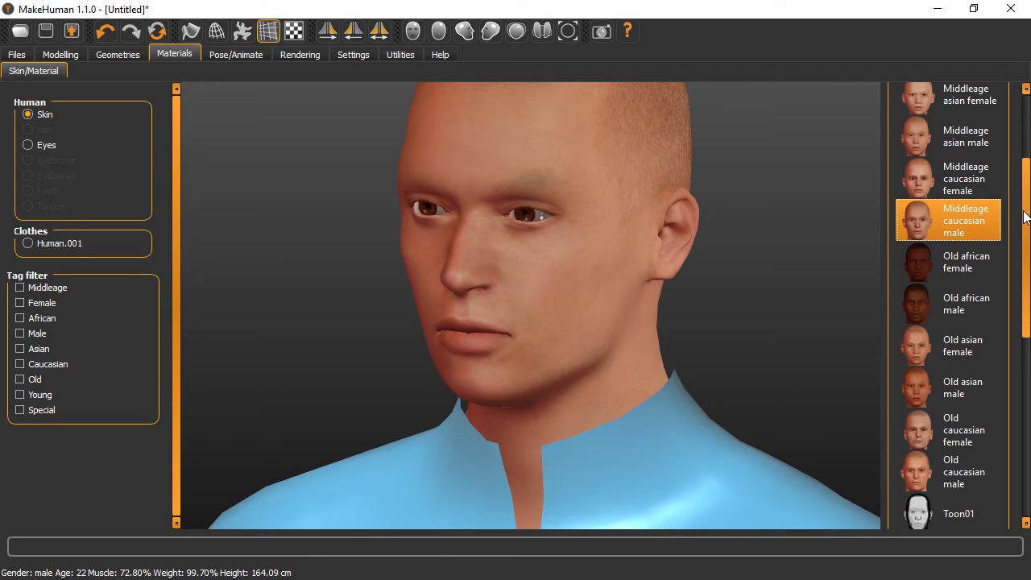
pyautogui.click(953, 435)
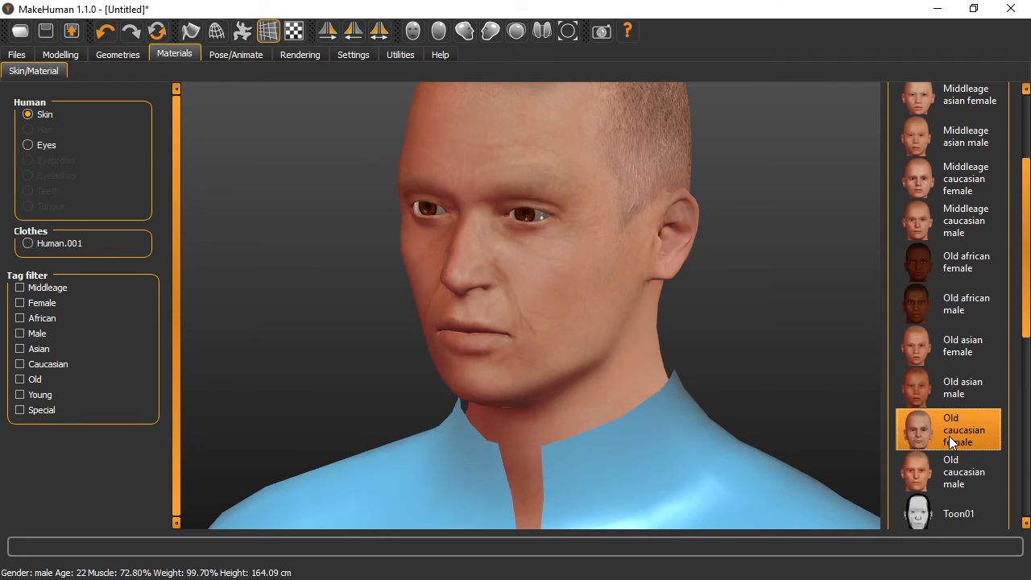
pyautogui.click(945, 474)
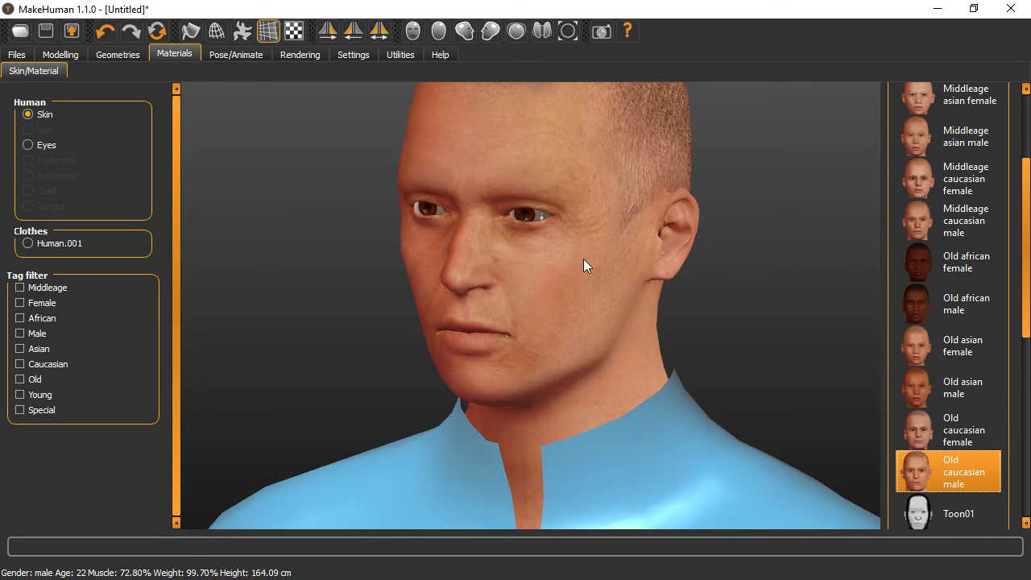
pyautogui.moveTo(526, 277)
pyautogui.mouseDown()
pyautogui.moveTo(633, 276)
pyautogui.moveTo(483, 256)
pyautogui.moveTo(528, 275)
pyautogui.mouseUp()
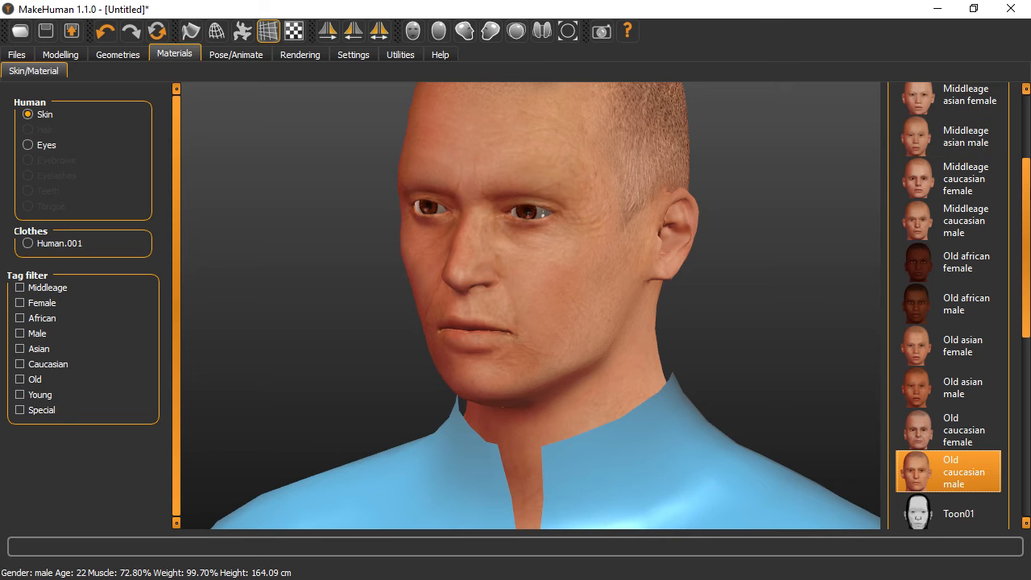
pyautogui.click(949, 223)
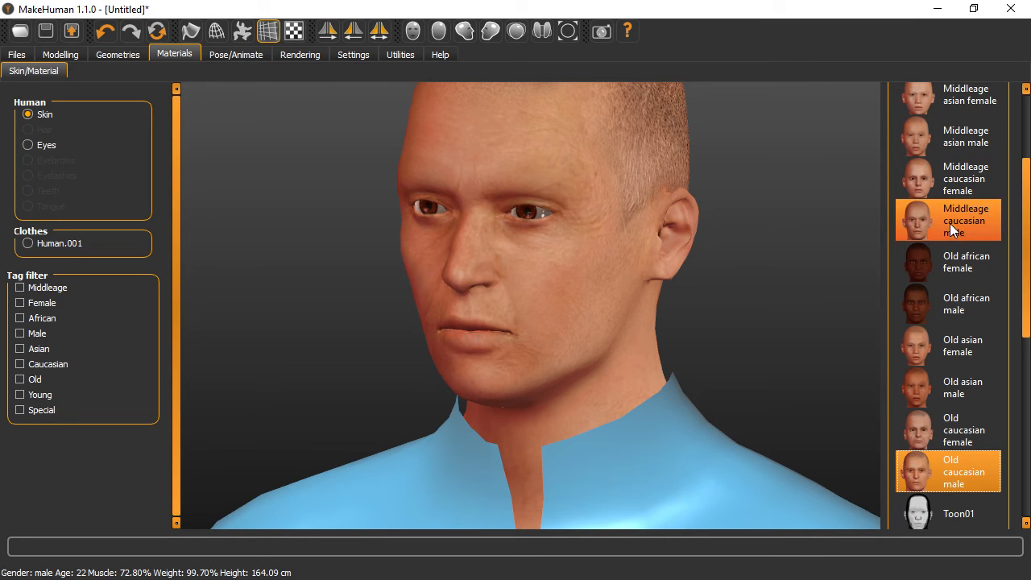
# - Examine the skin on the character's head from the front and side, up close and farther away, and return to the geometry options
pyautogui.scroll(-3, 544, 297)
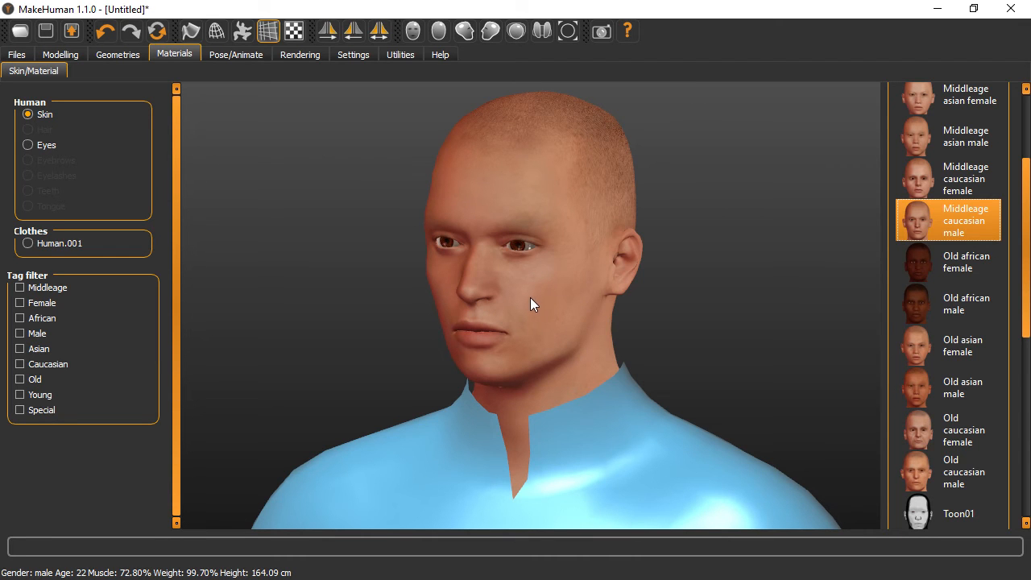
pyautogui.moveTo(534, 302); pyautogui.dragTo(561, 314)
pyautogui.scroll(5, 535, 301)
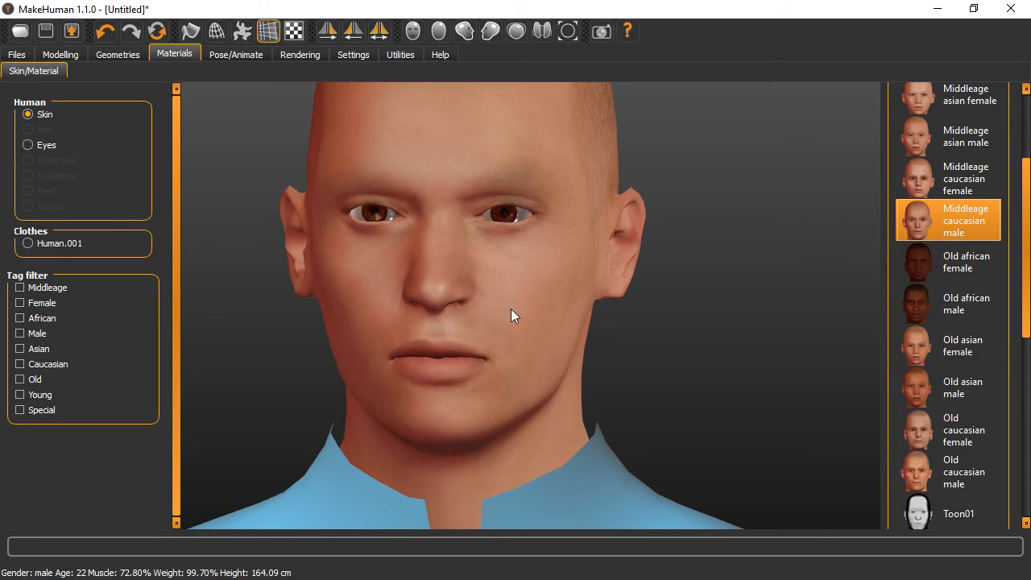
pyautogui.moveTo(568, 313); pyautogui.dragTo(523, 318)
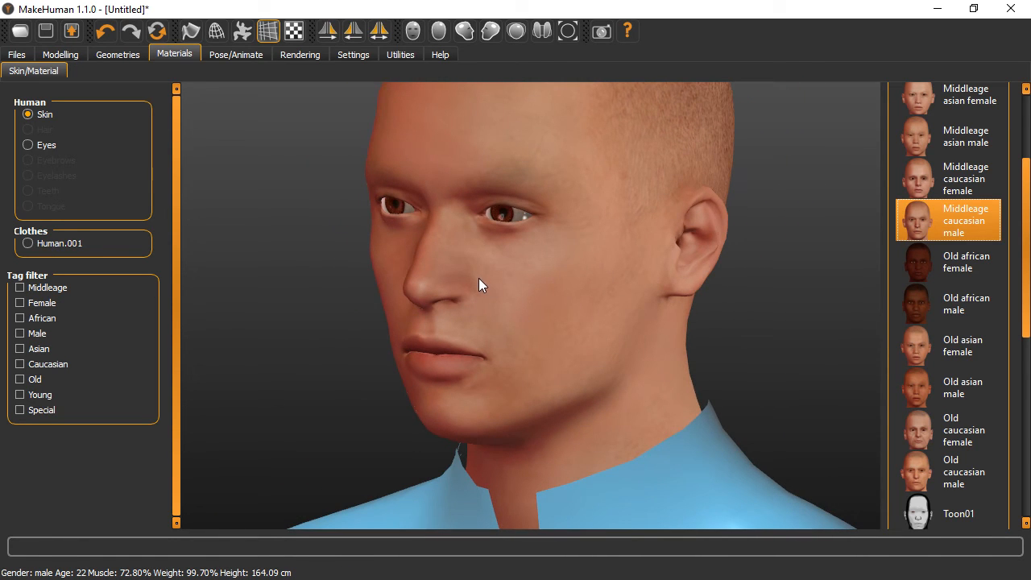
pyautogui.moveTo(440, 284); pyautogui.dragTo(412, 228)
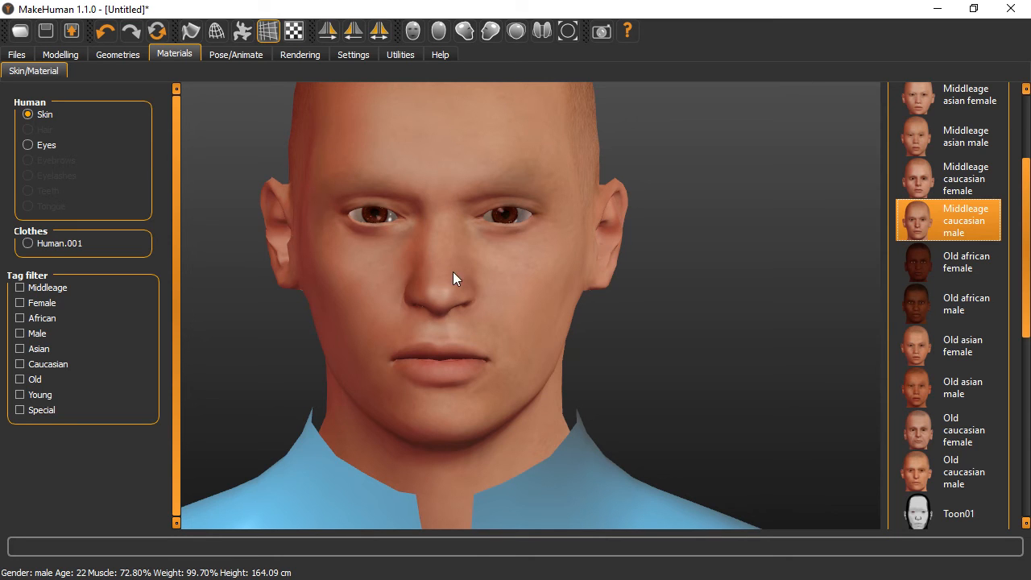
pyautogui.moveTo(588, 302); pyautogui.dragTo(540, 301)
pyautogui.scroll(2, 517, 301)
pyautogui.scroll(-2, 517, 300)
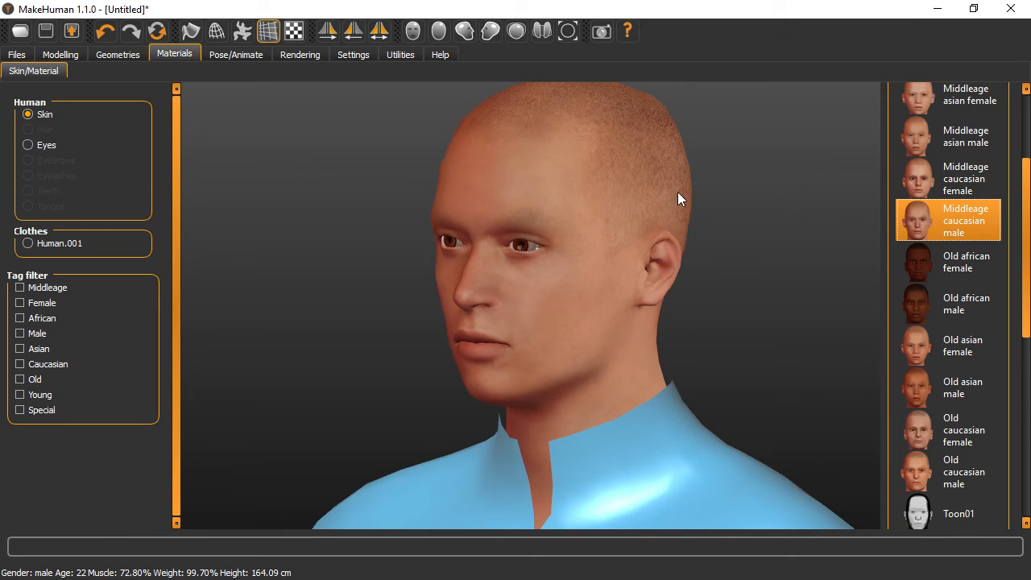
pyautogui.moveTo(482, 217)
pyautogui.mouseDown()
pyautogui.moveTo(647, 212)
pyautogui.moveTo(446, 204)
pyautogui.moveTo(498, 214)
pyautogui.mouseUp()
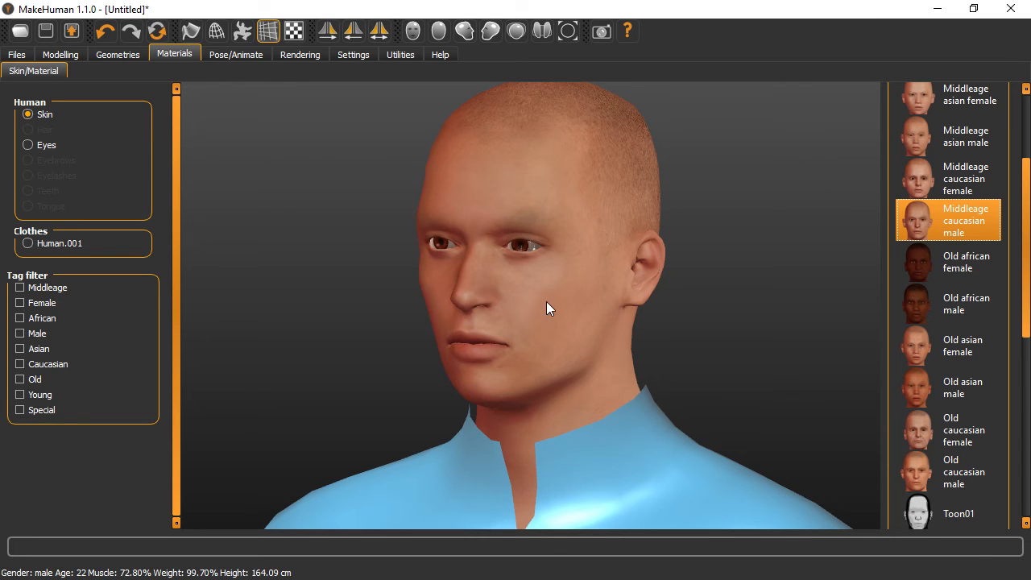
pyautogui.moveTo(546, 303); pyautogui.dragTo(511, 295)
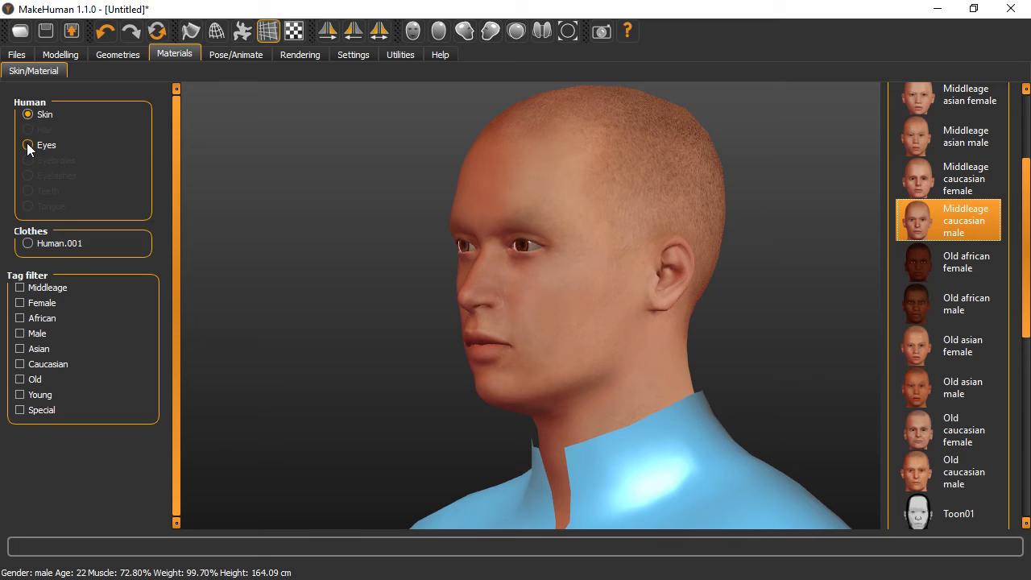
pyautogui.click(110, 56)
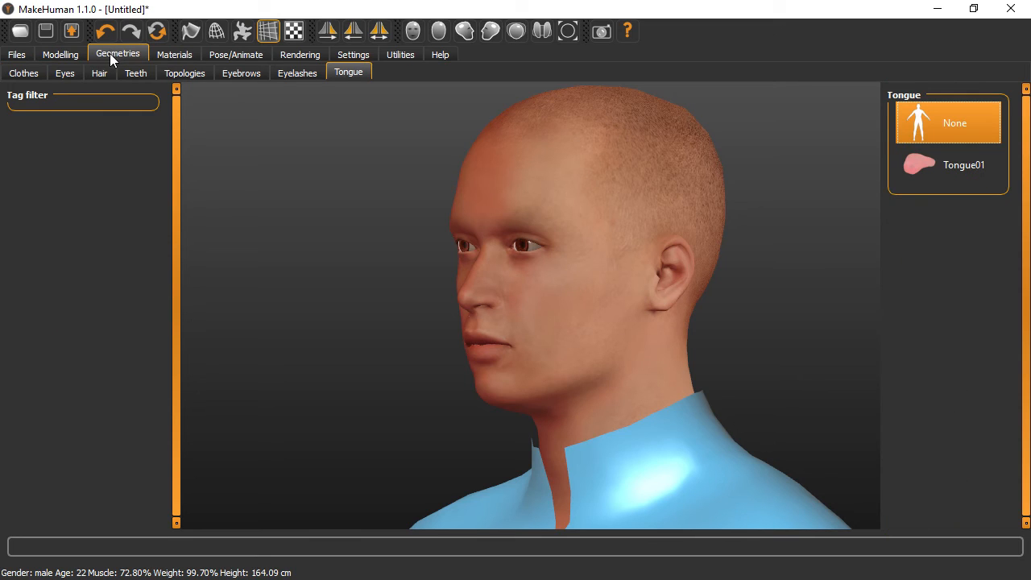
# - View the available eye geometry options and apply the Bluegreen material to the character's eyes
pyautogui.click(68, 73)
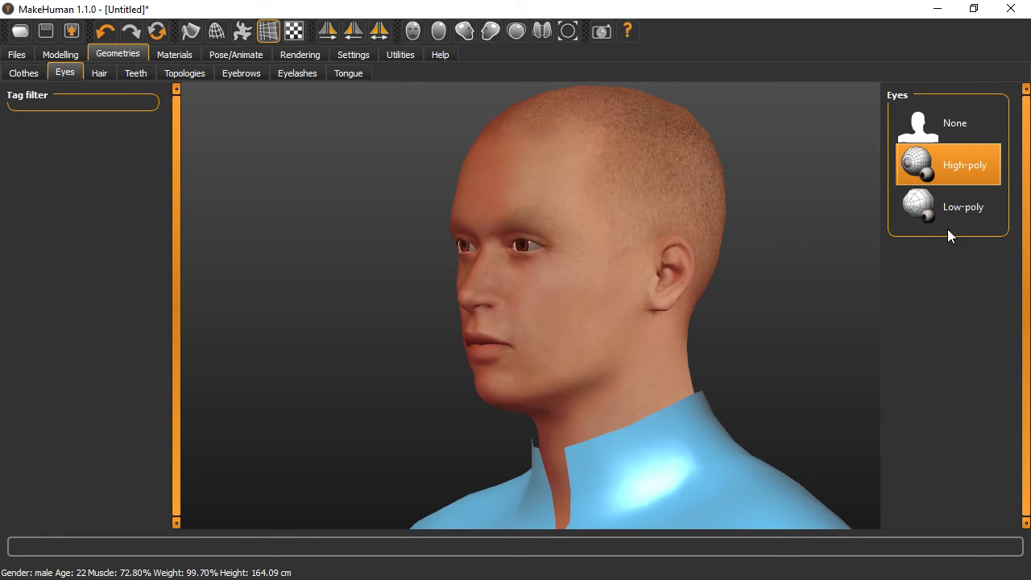
pyautogui.click(174, 55)
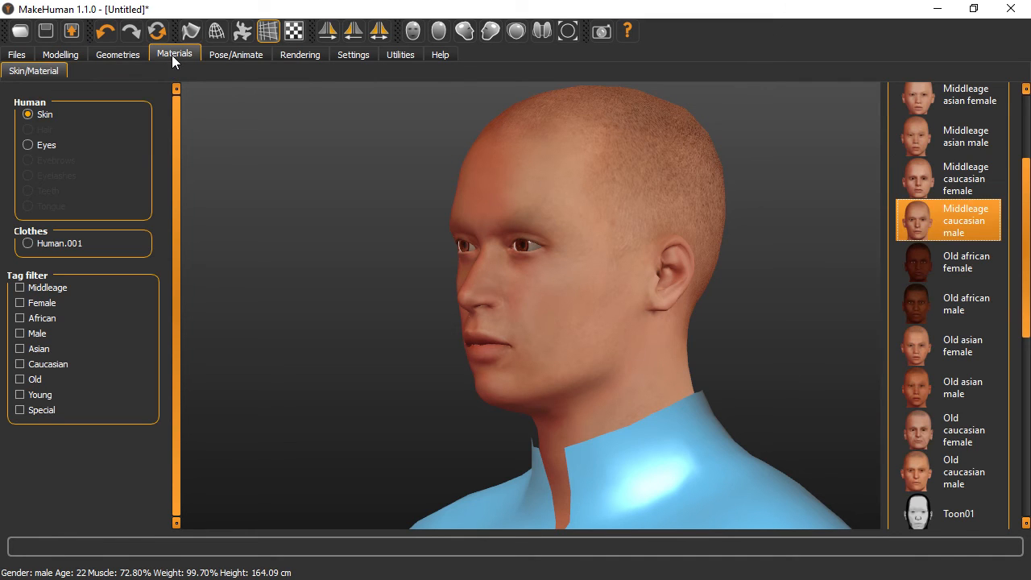
pyautogui.click(29, 145)
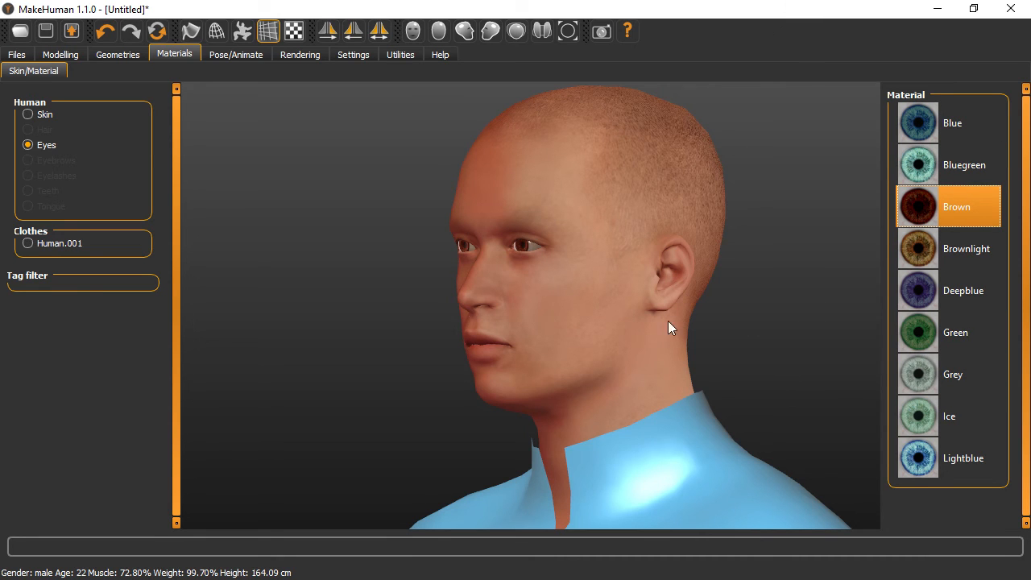
pyautogui.moveTo(668, 321); pyautogui.dragTo(697, 326)
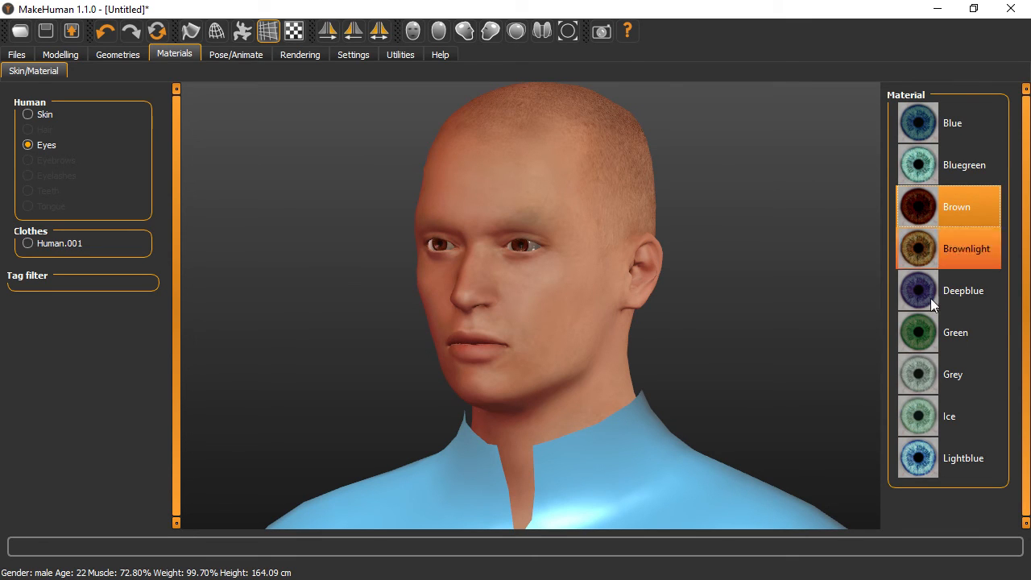
pyautogui.click(923, 173)
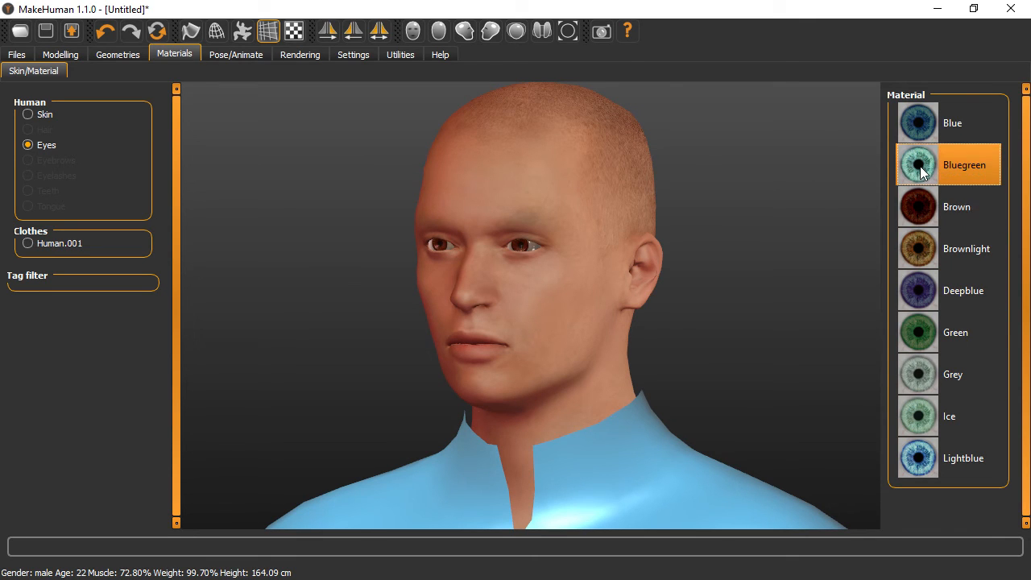
# - Examine the new eye colour on the character's face up close, from farther away and at slightly different angles
pyautogui.moveTo(564, 315); pyautogui.dragTo(563, 314)
pyautogui.scroll(1, 501, 294)
pyautogui.scroll(4, 501, 295)
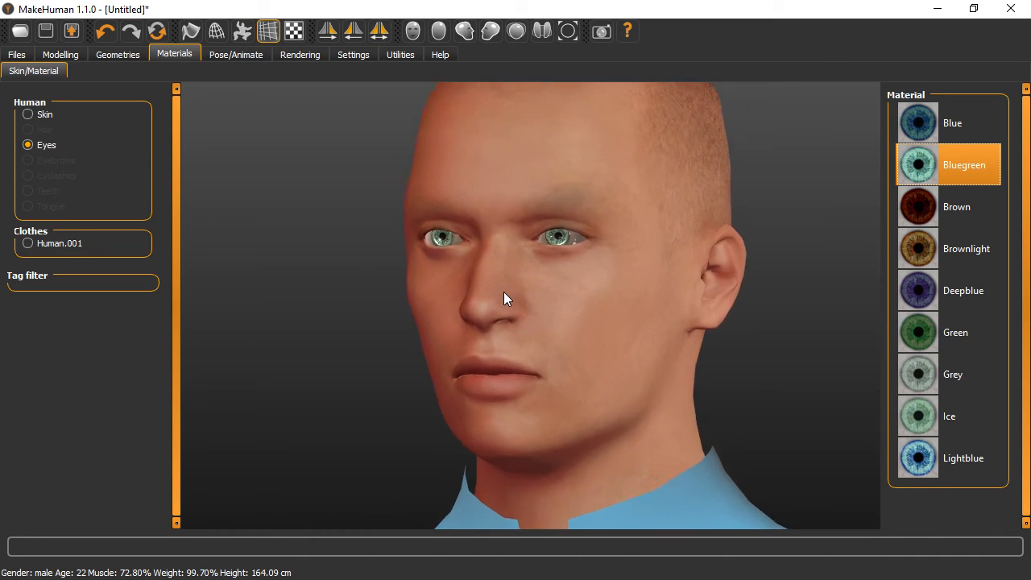
pyautogui.scroll(-4, 508, 285)
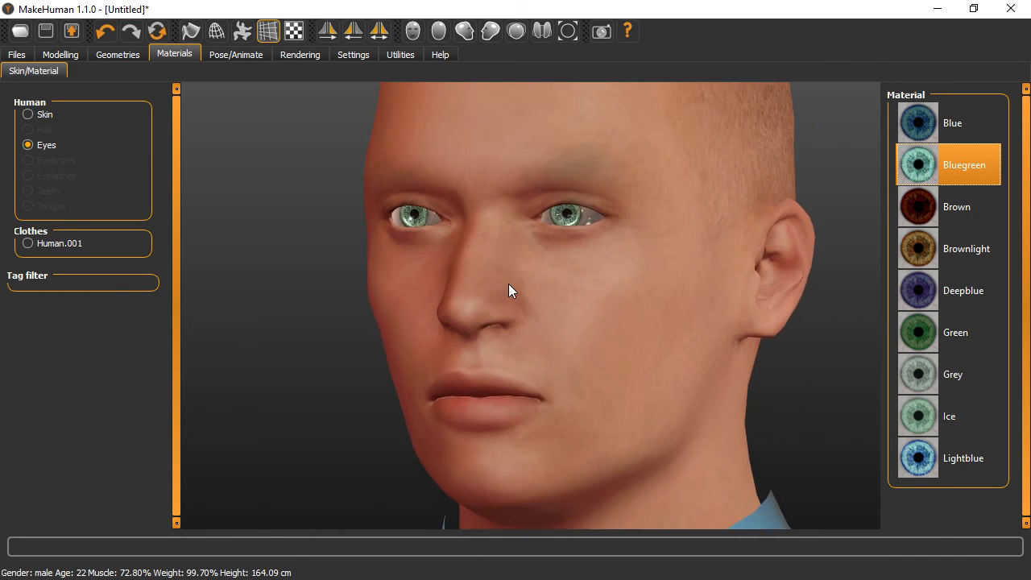
pyautogui.moveTo(540, 294)
pyautogui.mouseDown()
pyautogui.moveTo(464, 298)
pyautogui.moveTo(700, 295)
pyautogui.moveTo(474, 288)
pyautogui.moveTo(653, 310)
pyautogui.moveTo(491, 235)
pyautogui.moveTo(534, 306)
pyautogui.moveTo(561, 312)
pyautogui.moveTo(471, 315)
pyautogui.moveTo(579, 284)
pyautogui.moveTo(727, 300)
pyautogui.moveTo(519, 317)
pyautogui.moveTo(548, 303)
pyautogui.mouseUp()
pyautogui.scroll(2, 543, 301)
pyautogui.scroll(-5, 543, 301)
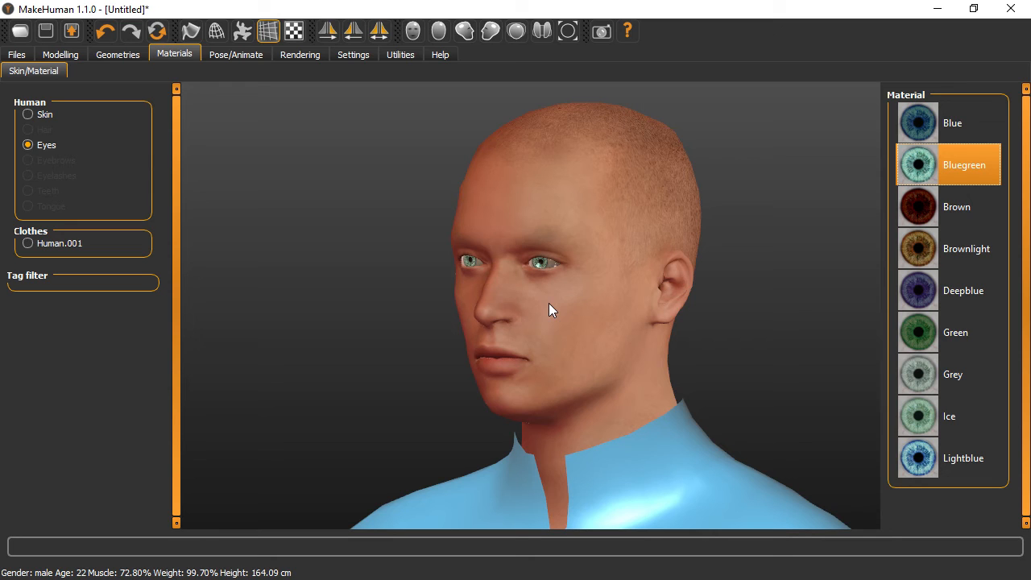
pyautogui.scroll(-1, 526, 295)
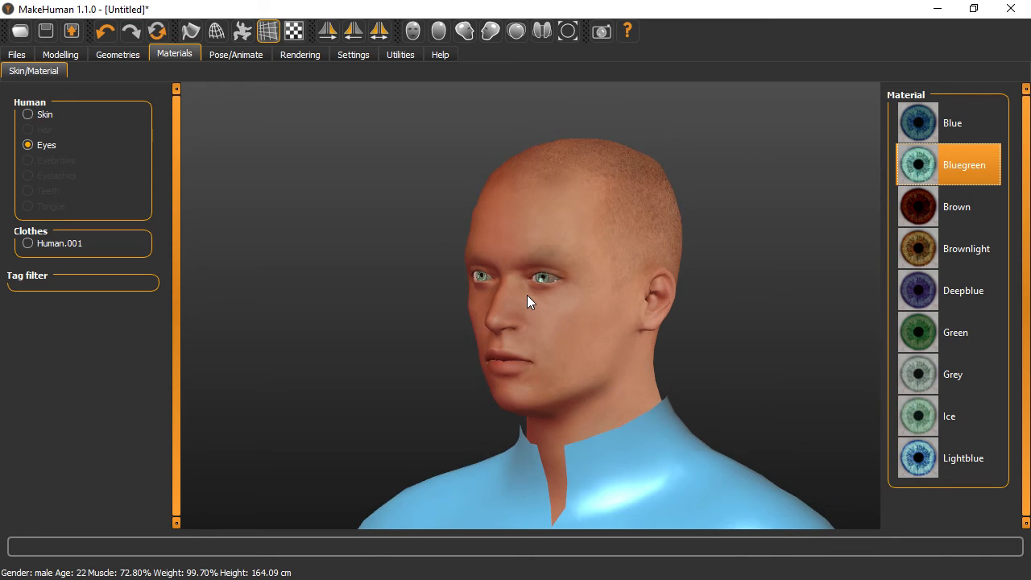
pyautogui.scroll(3, 540, 290)
pyautogui.moveTo(539, 290); pyautogui.dragTo(521, 313)
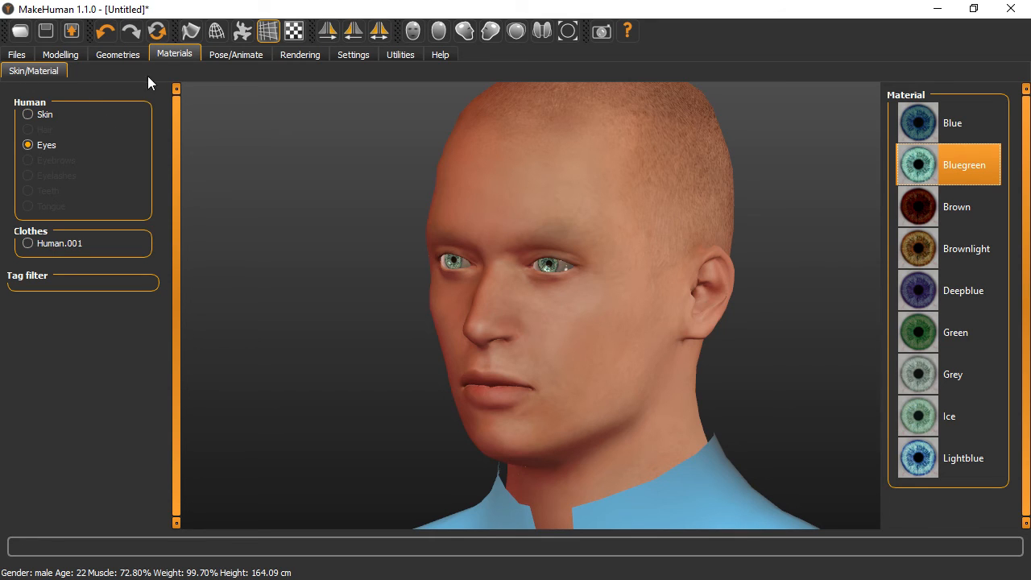
# - Apply the Default no toes rig preset to the character and view the skeleton across the whole body
pyautogui.click(232, 52)
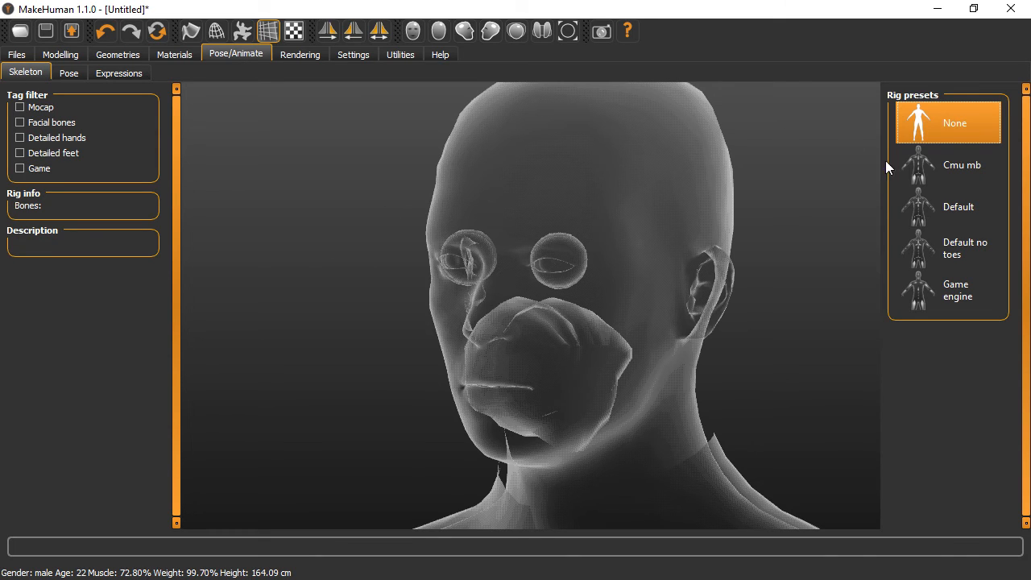
pyautogui.click(957, 250)
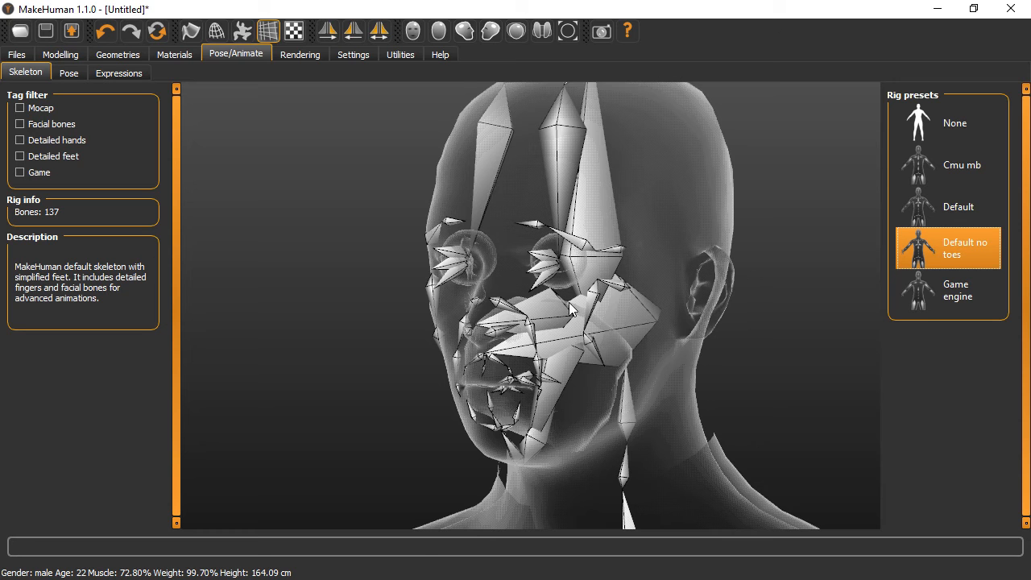
pyautogui.scroll(-10, 568, 302)
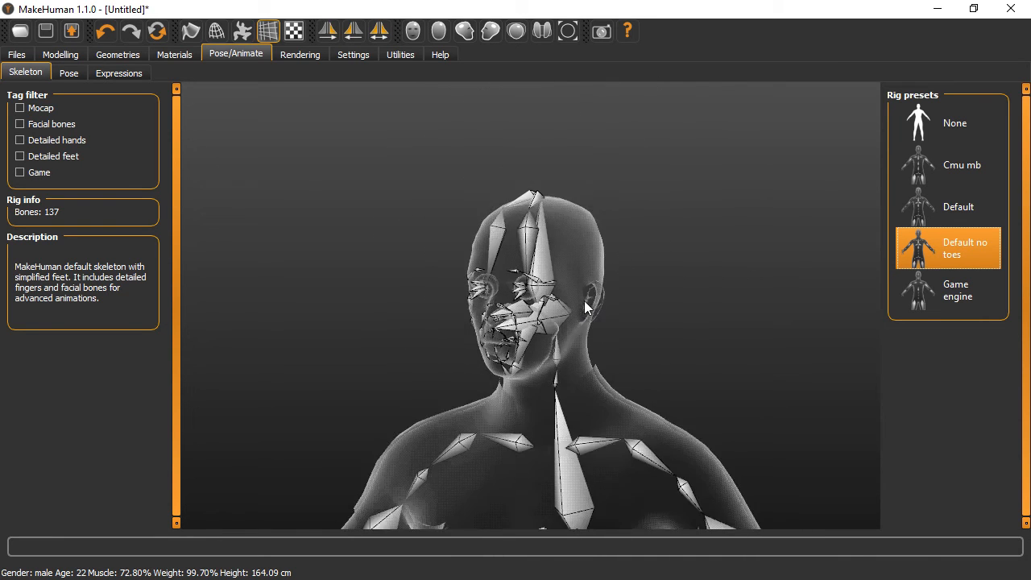
pyautogui.scroll(-10, 588, 302)
pyautogui.moveTo(612, 346); pyautogui.dragTo(591, 345)
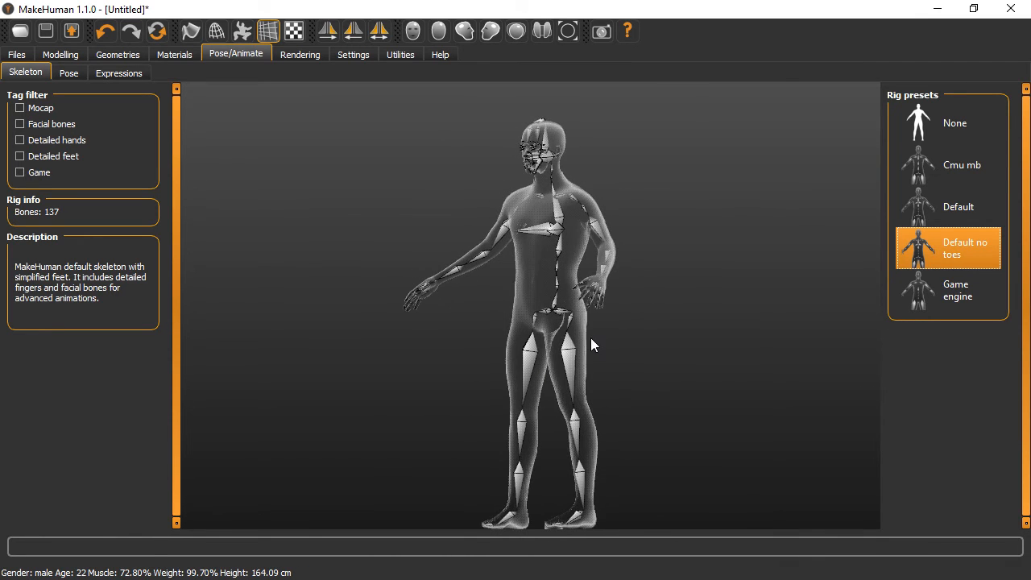
pyautogui.scroll(4, 591, 339)
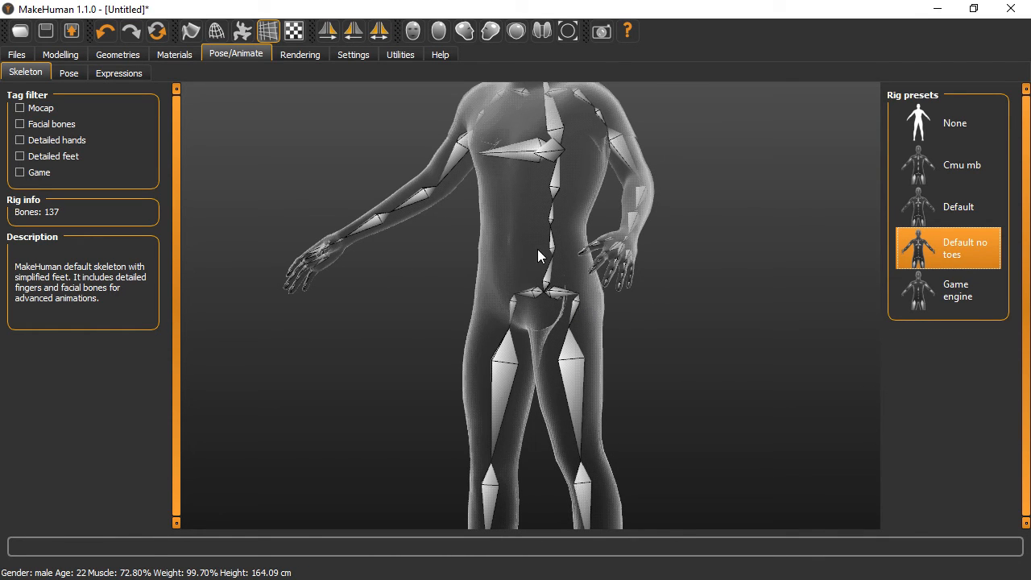
# - Try the Fly01 and Run01 poses on the character and view how the clothing deforms
pyautogui.click(68, 73)
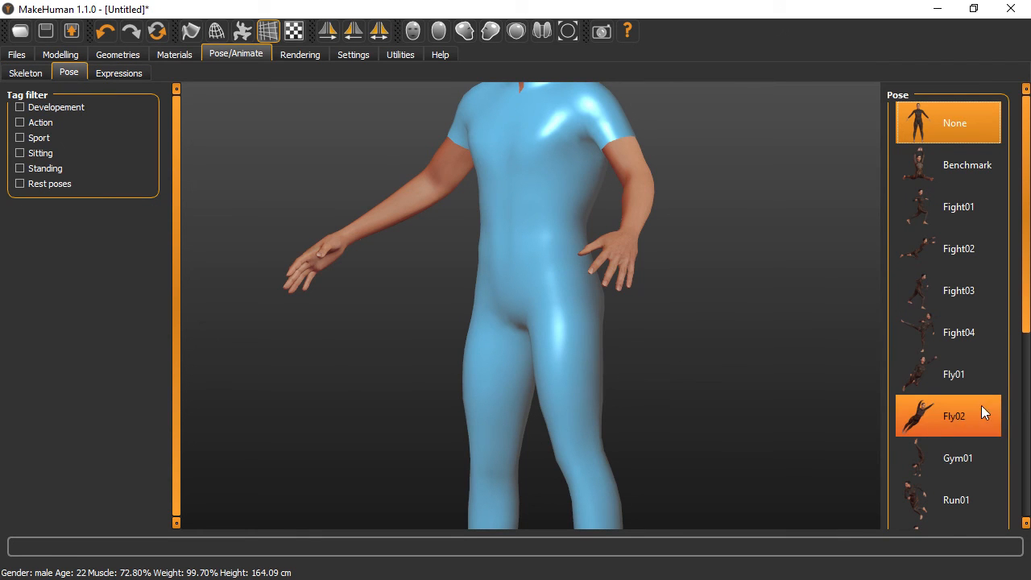
pyautogui.click(960, 383)
pyautogui.scroll(2, 702, 349)
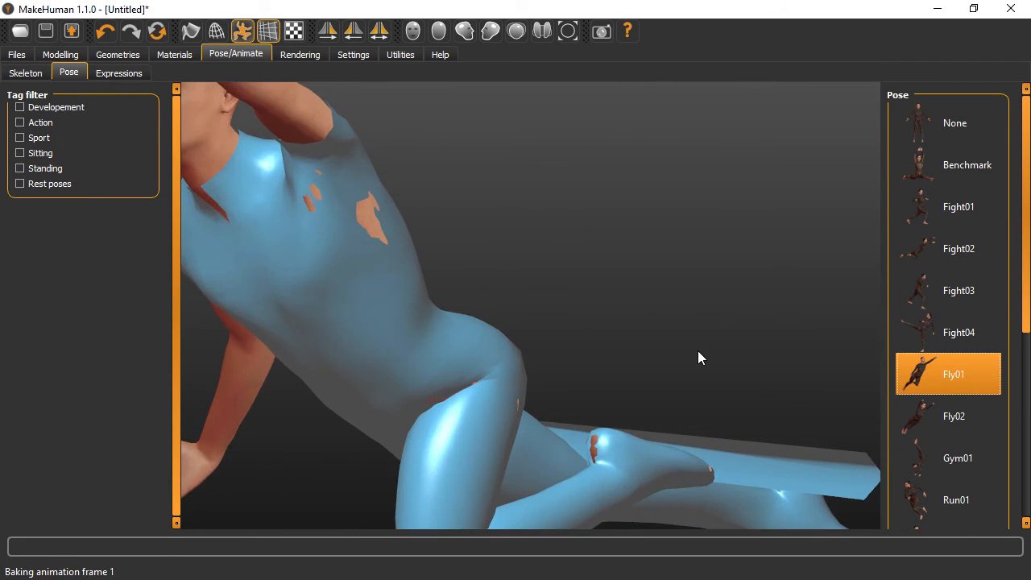
pyautogui.scroll(-5, 697, 350)
pyautogui.scroll(3, 697, 347)
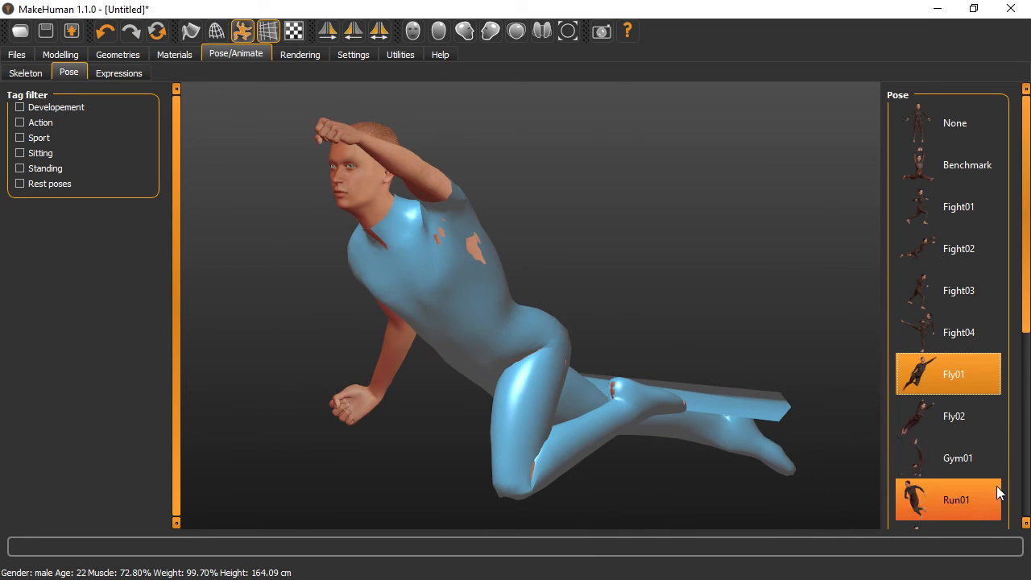
pyautogui.click(981, 490)
pyautogui.scroll(2, 686, 407)
pyautogui.scroll(-5, 685, 408)
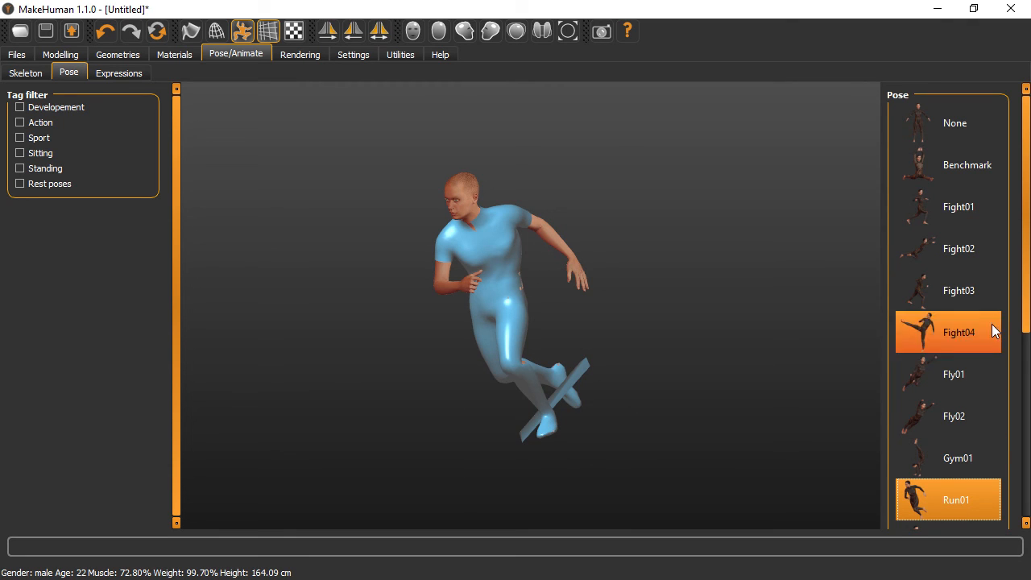
# - Try the Standing04 and Sit01 poses and inspect the clothing on the seated character up close and farther away
pyautogui.moveTo(1026, 313); pyautogui.dragTo(1028, 474)
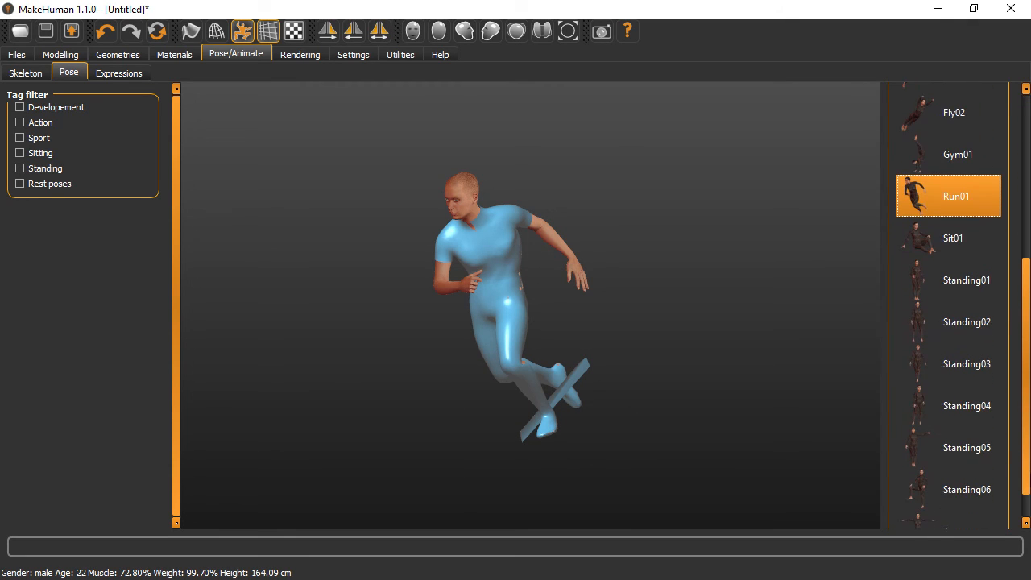
pyautogui.click(962, 407)
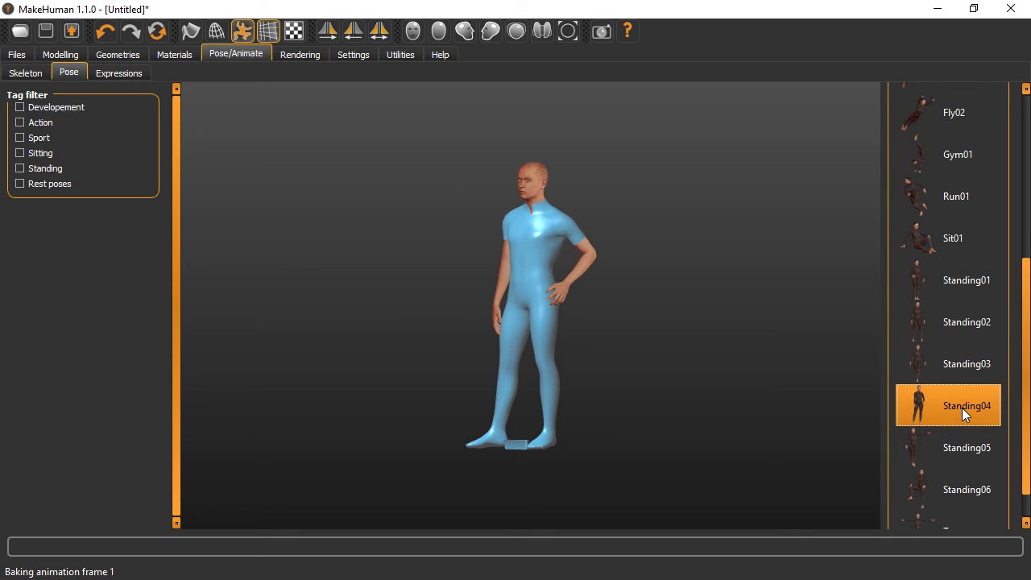
pyautogui.click(960, 237)
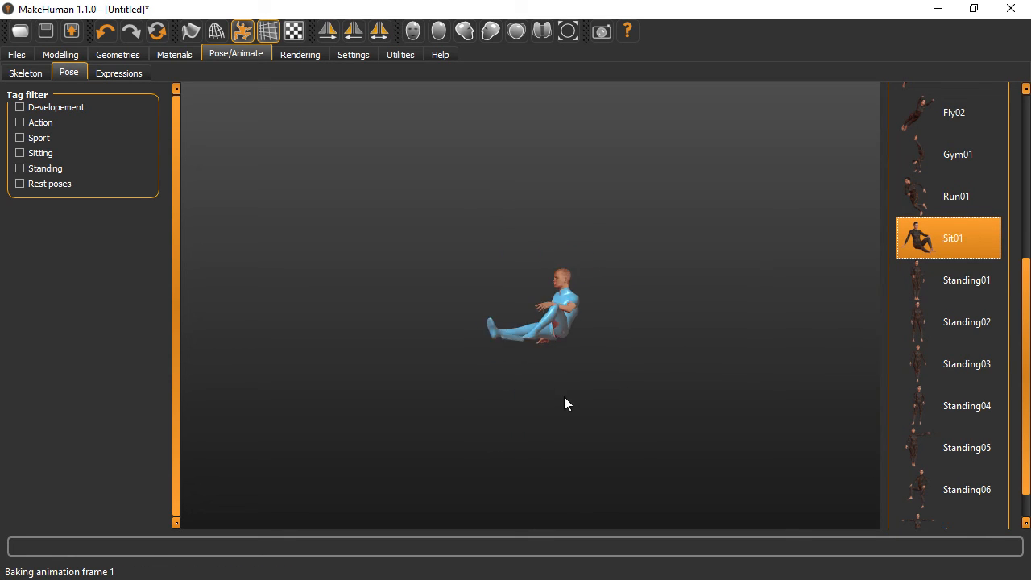
pyautogui.scroll(6, 566, 394)
pyautogui.moveTo(551, 403); pyautogui.dragTo(535, 423)
pyautogui.scroll(2, 541, 415)
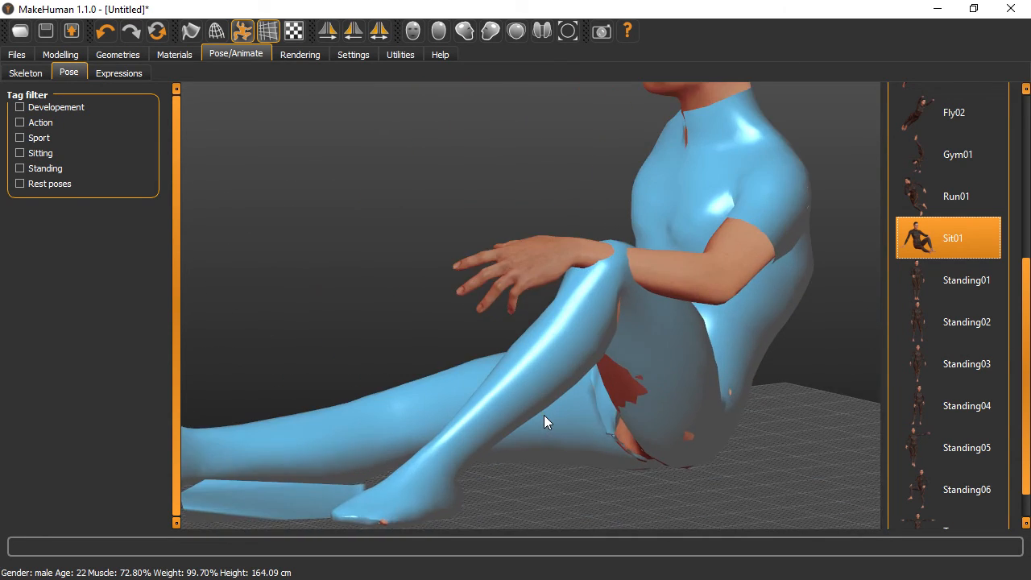
pyautogui.scroll(-8, 545, 415)
pyautogui.moveTo(563, 374)
pyautogui.mouseDown()
pyautogui.moveTo(591, 388)
pyautogui.moveTo(575, 364)
pyautogui.moveTo(705, 376)
pyautogui.moveTo(539, 372)
pyautogui.moveTo(580, 367)
pyautogui.mouseUp()
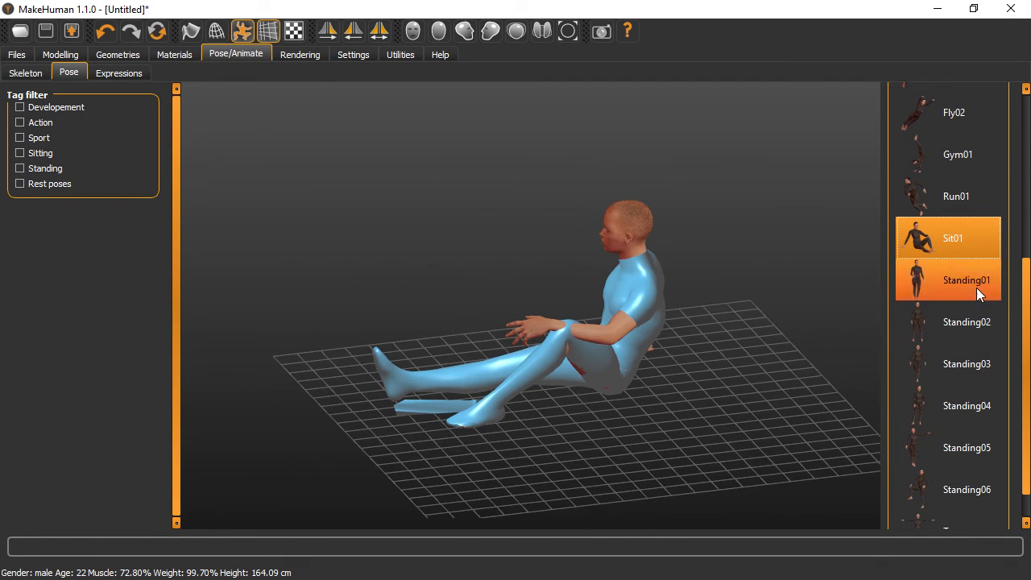
# - Try the Tpose pose from the front, reset the pose to None and turn the character around
pyautogui.scroll(5, 1028, 347)
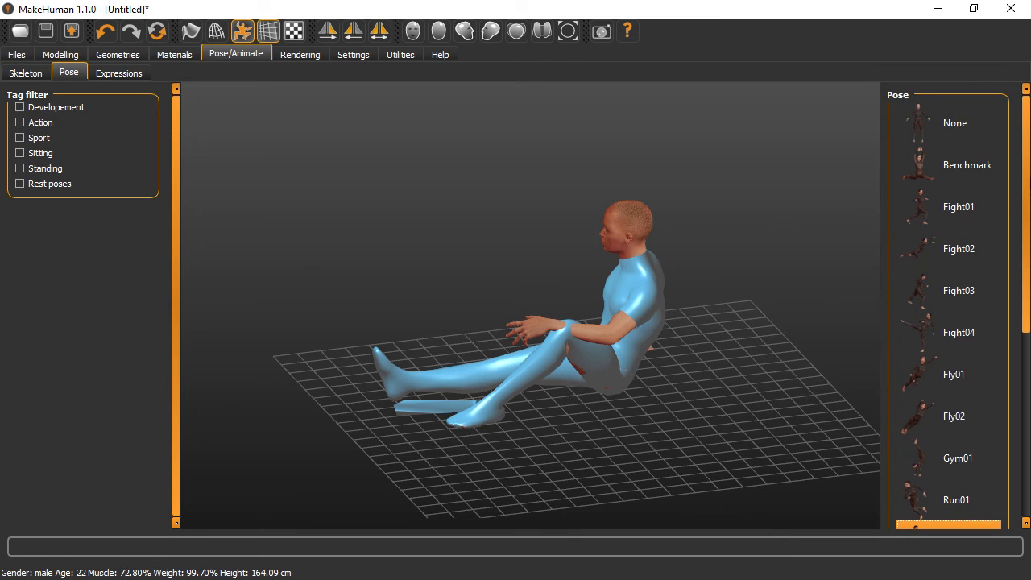
pyautogui.scroll(-5, 1022, 317)
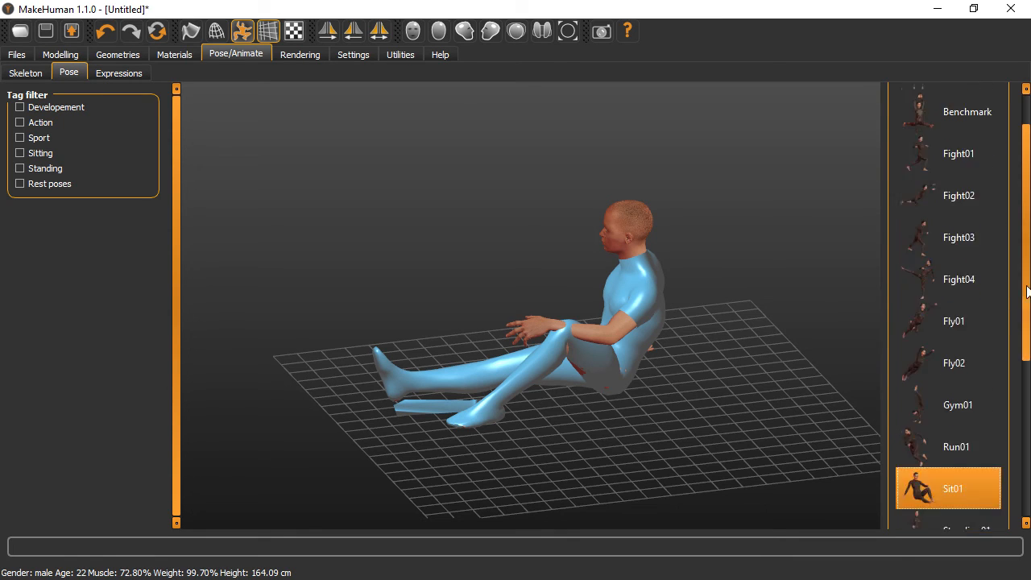
pyautogui.click(979, 492)
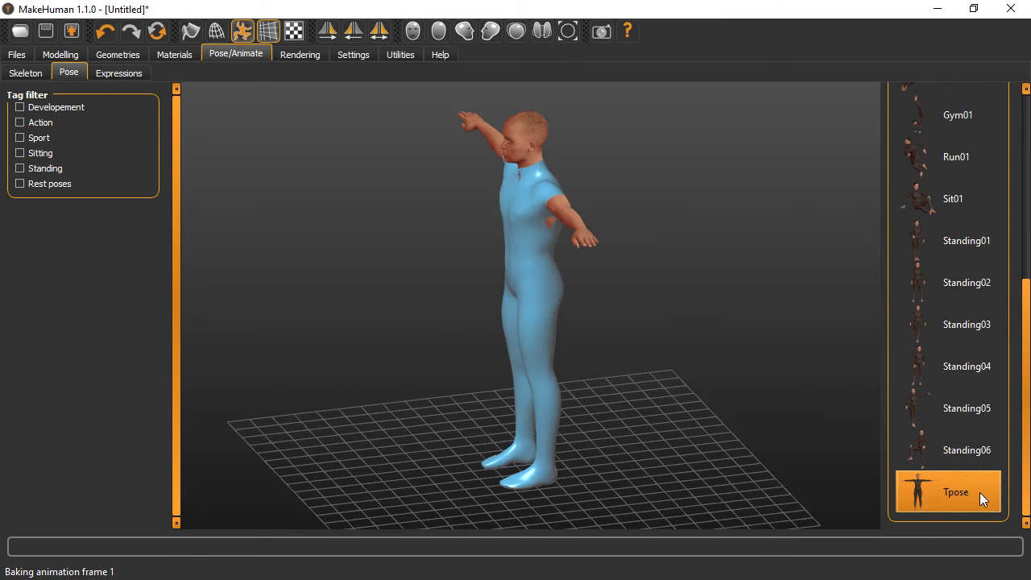
pyautogui.moveTo(560, 342); pyautogui.dragTo(630, 317)
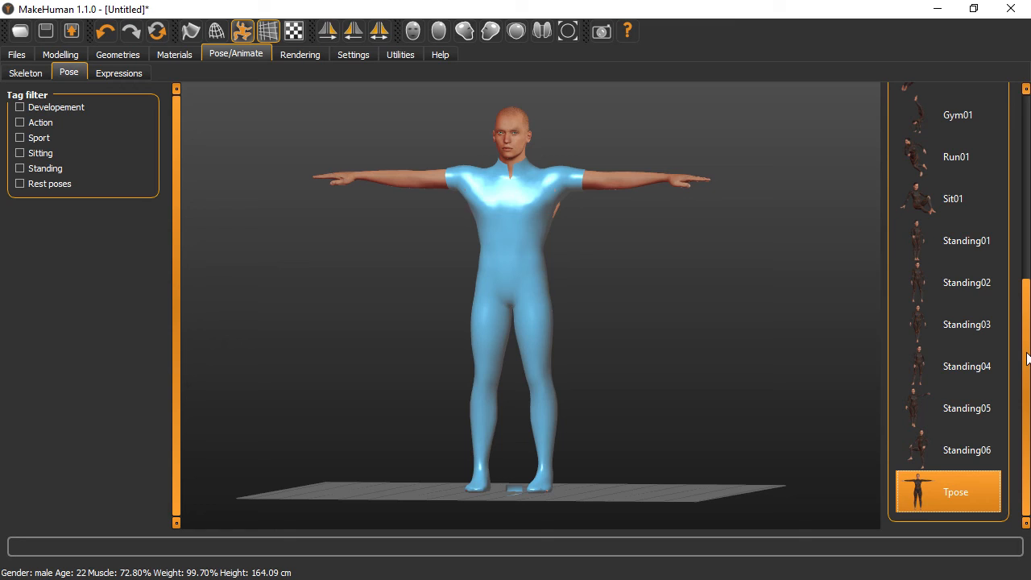
pyautogui.moveTo(1027, 345); pyautogui.dragTo(1029, 183)
pyautogui.click(999, 121)
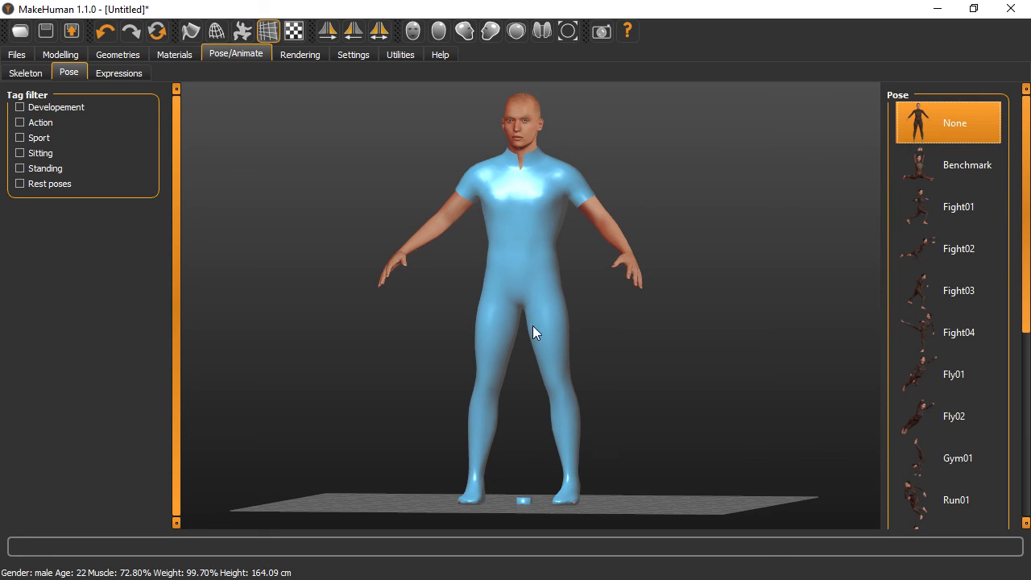
pyautogui.moveTo(588, 335); pyautogui.dragTo(401, 341)
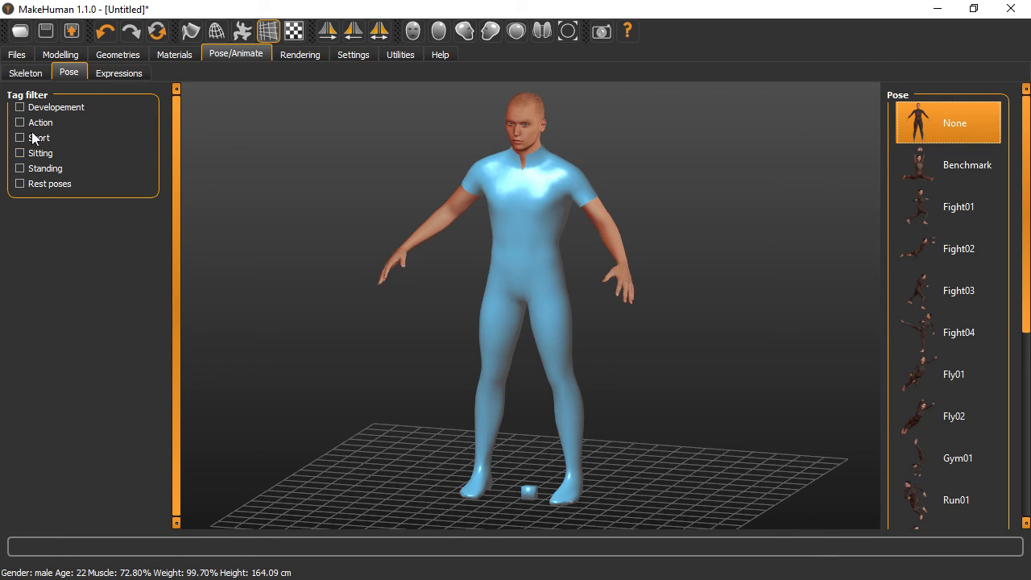
# - Try the Disgust01, Cry01 and Boring01 expressions on the character with the face in close view
pyautogui.click(115, 75)
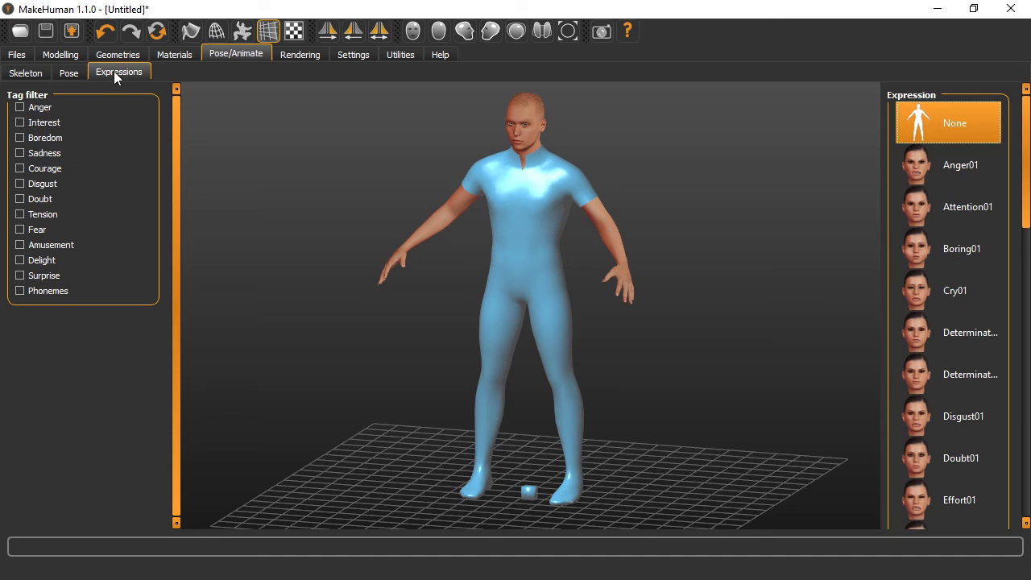
pyautogui.click(967, 418)
pyautogui.scroll(-3, 570, 282)
pyautogui.scroll(5, 573, 287)
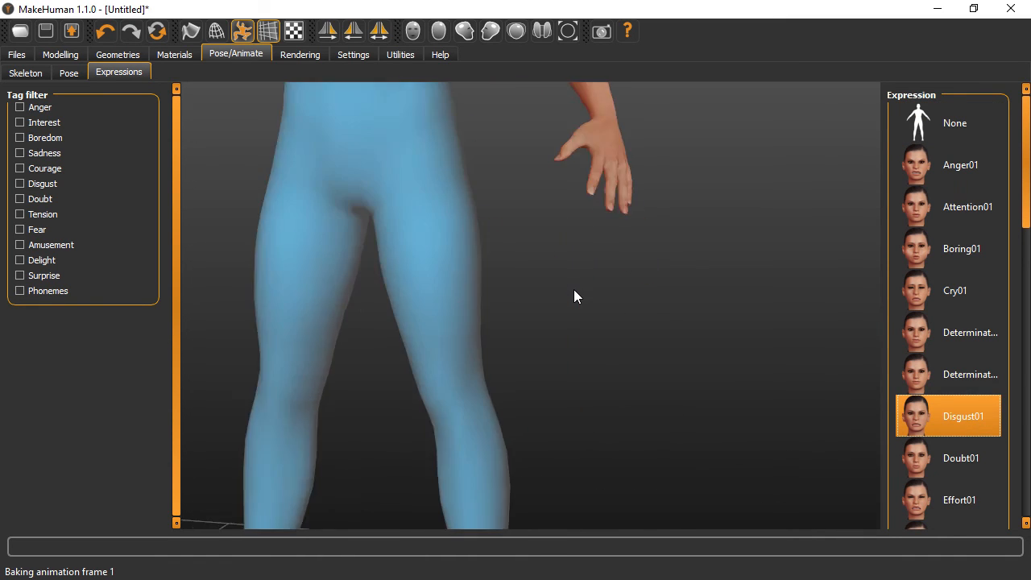
pyautogui.moveTo(448, 203); pyautogui.dragTo(568, 408, button='middle')
pyautogui.scroll(2, 573, 390)
pyautogui.moveTo(573, 392); pyautogui.dragTo(669, 333)
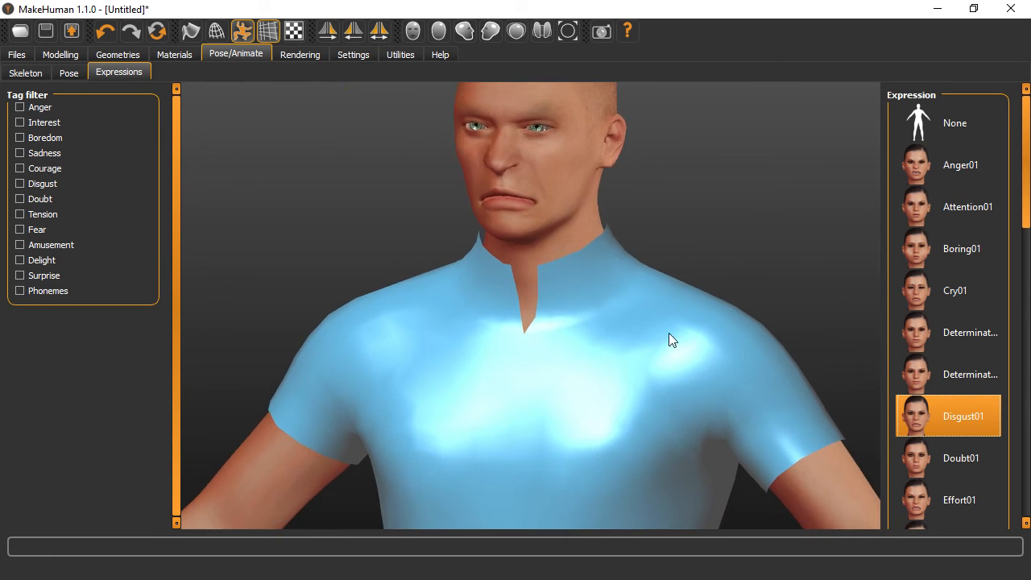
pyautogui.moveTo(555, 227); pyautogui.dragTo(524, 245)
pyautogui.click(951, 292)
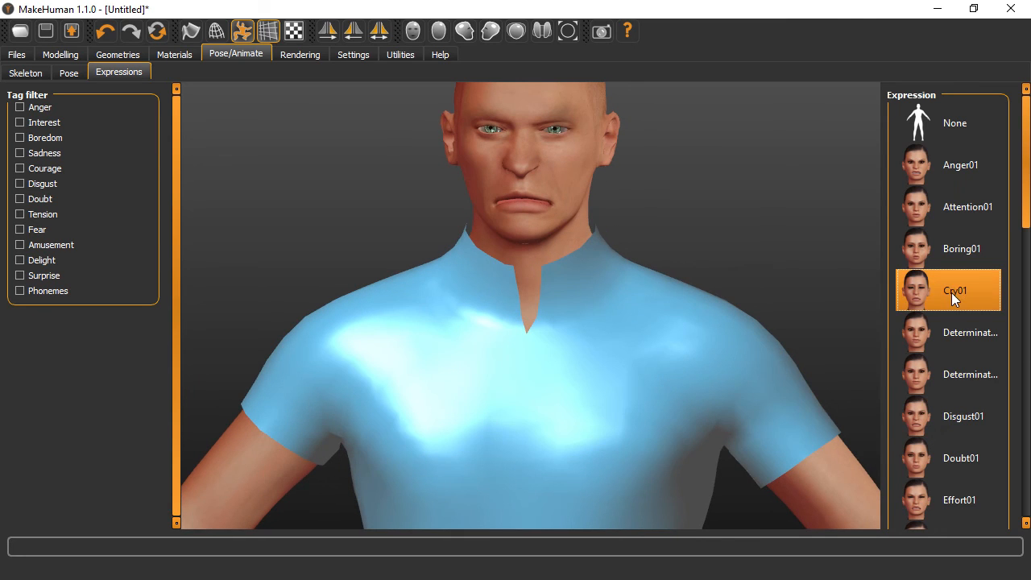
pyautogui.click(970, 253)
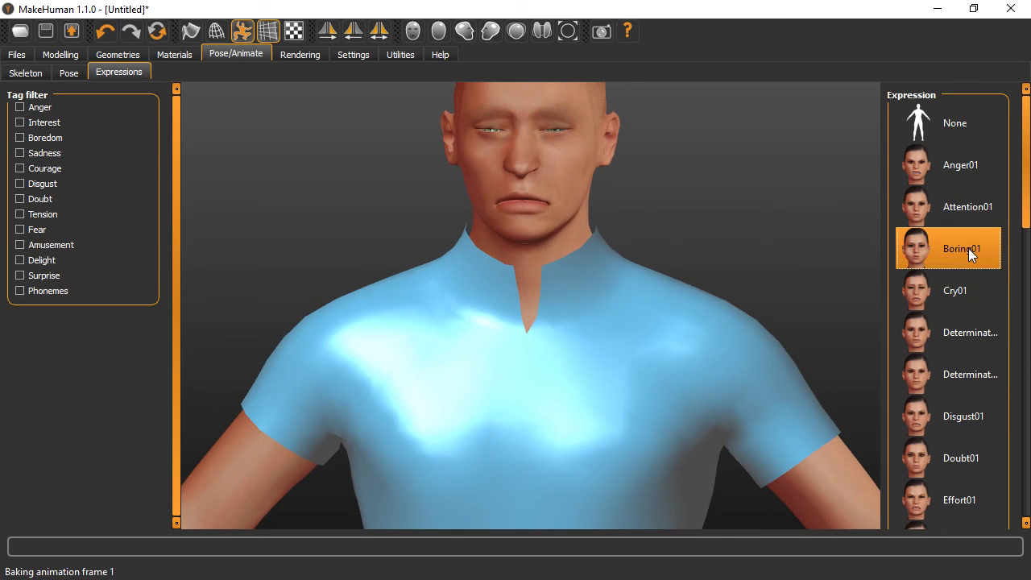
# - Reset the character's facial expression to None and view the head and shirt from an angle at different distances
pyautogui.moveTo(646, 297); pyautogui.dragTo(607, 312)
pyautogui.scroll(-4, 606, 305)
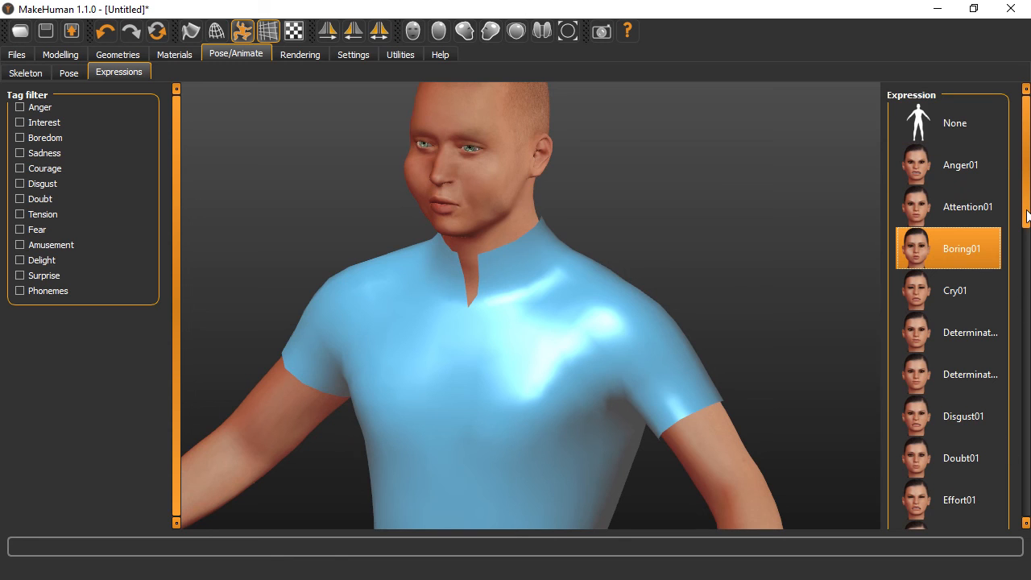
pyautogui.moveTo(1027, 211)
pyautogui.mouseDown()
pyautogui.moveTo(1027, 493)
pyautogui.moveTo(1027, 203)
pyautogui.mouseUp()
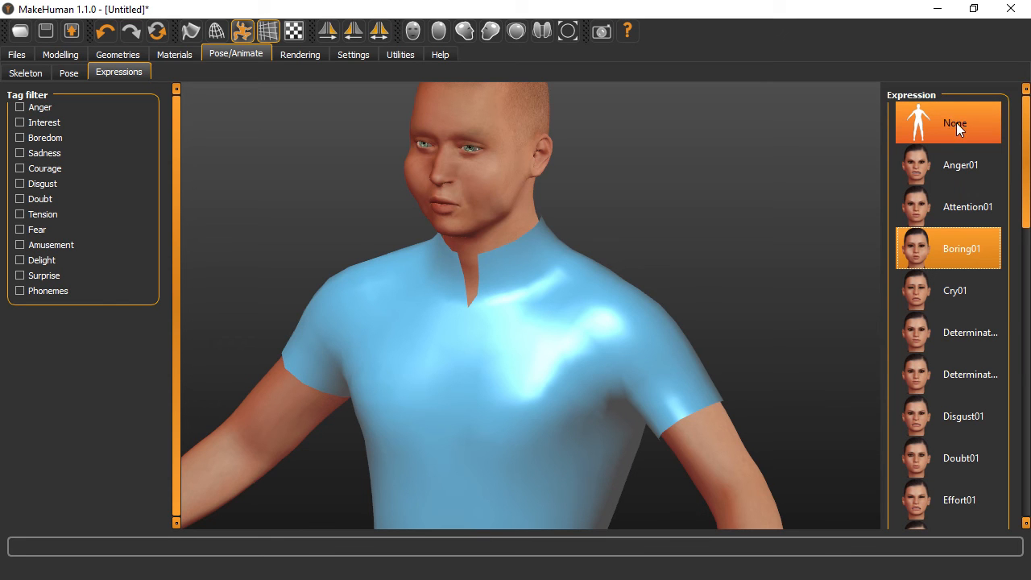
pyautogui.moveTo(557, 269); pyautogui.dragTo(490, 273)
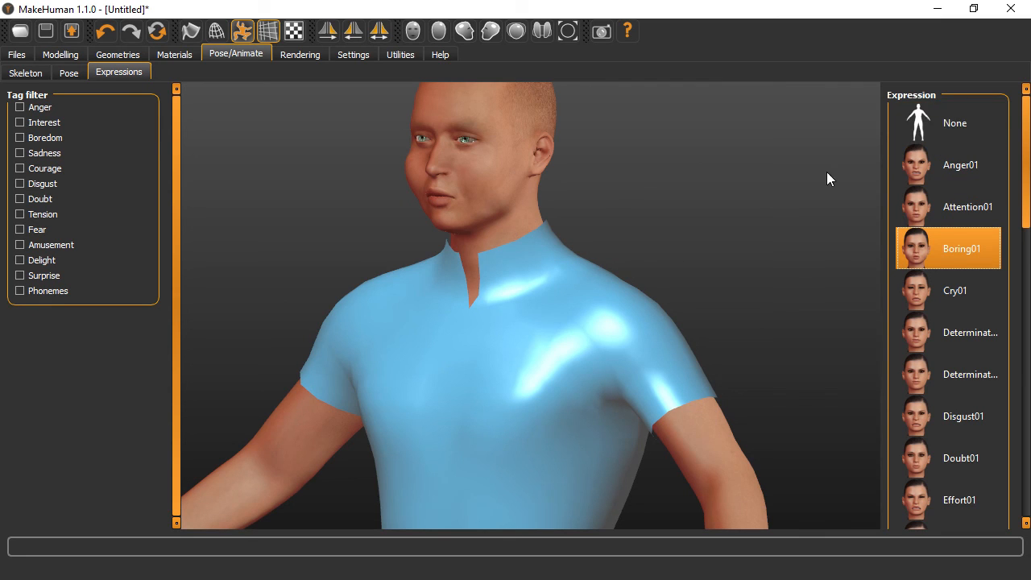
pyautogui.click(950, 123)
pyautogui.scroll(2, 508, 370)
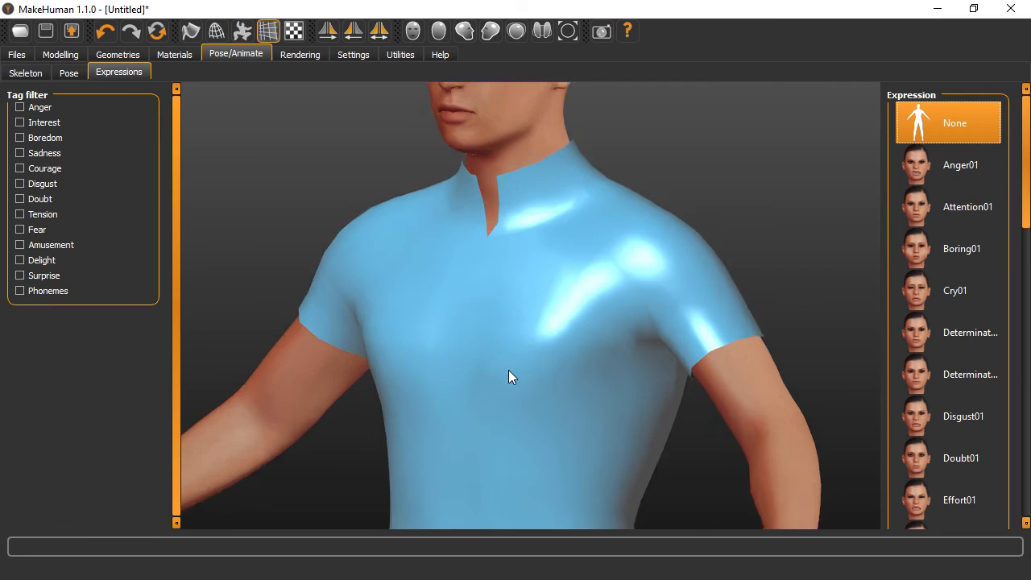
pyautogui.scroll(-3, 508, 370)
pyautogui.scroll(-2, 511, 193)
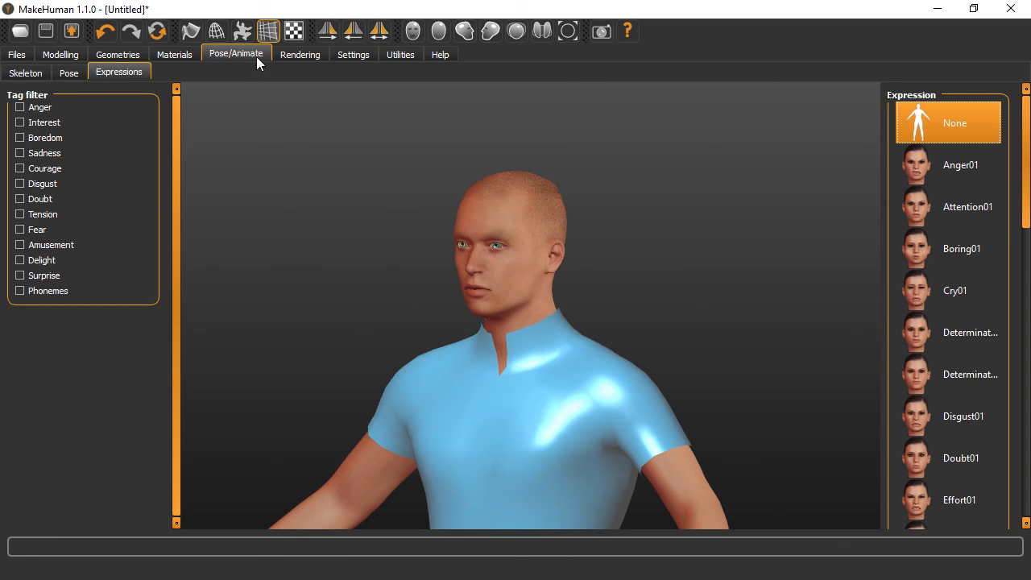
# - Look over the render settings, the render viewer and the scene lighting choices
pyautogui.click(294, 54)
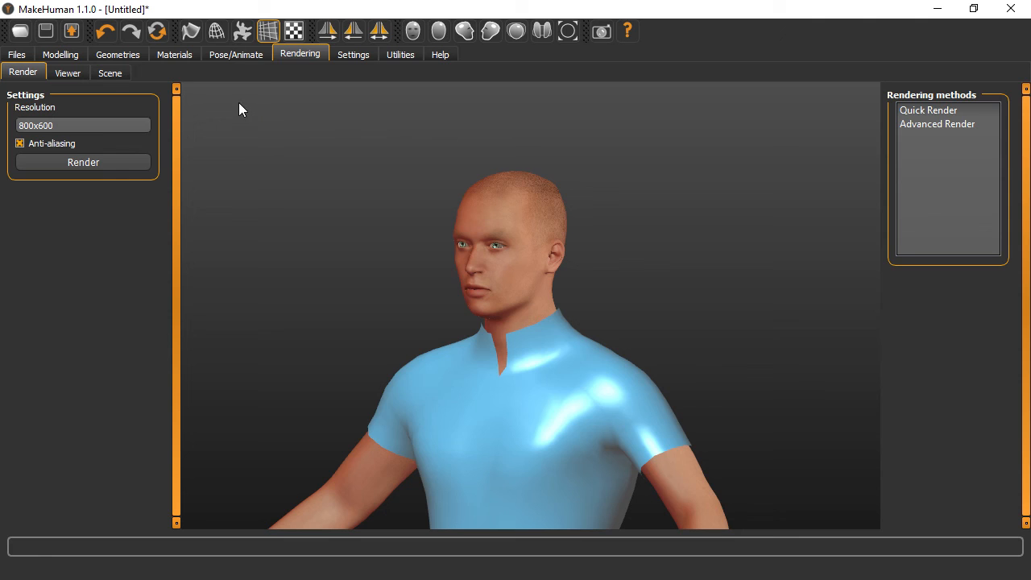
pyautogui.click(68, 74)
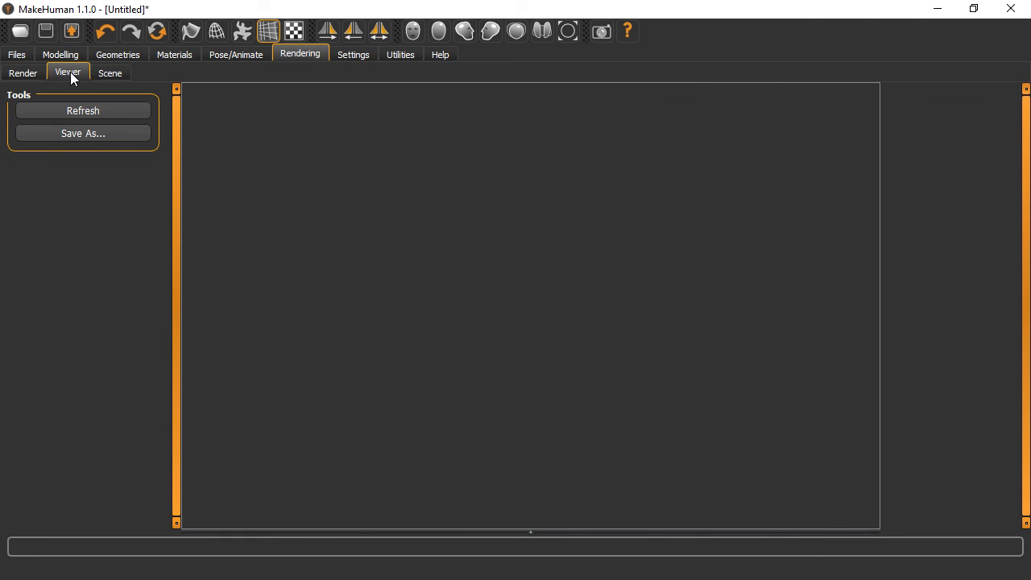
pyautogui.click(113, 72)
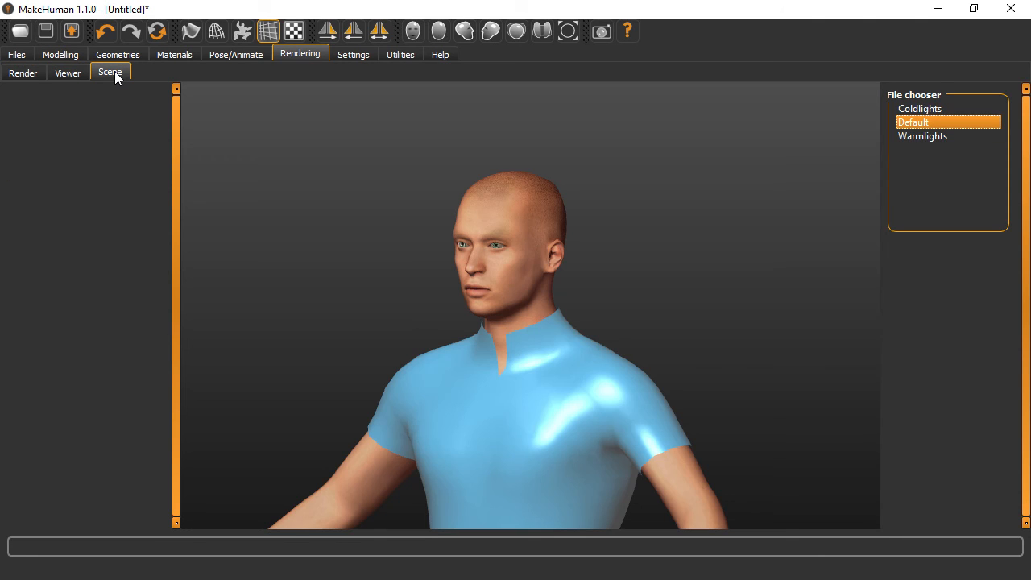
pyautogui.click(24, 73)
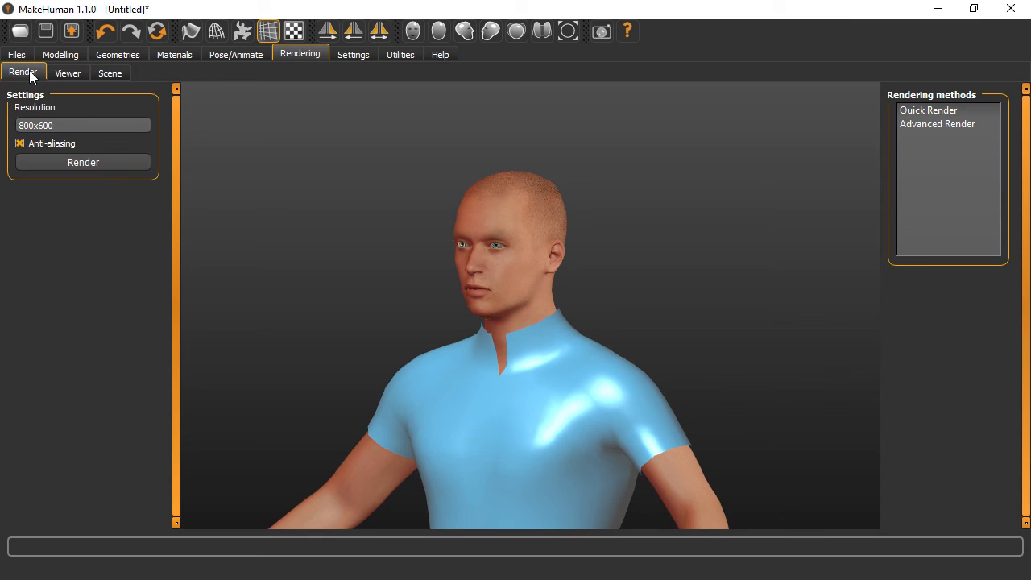
# - Try the Coldlights and Warmlights scenes on the character, then restore the Default scene lighting
pyautogui.click(113, 73)
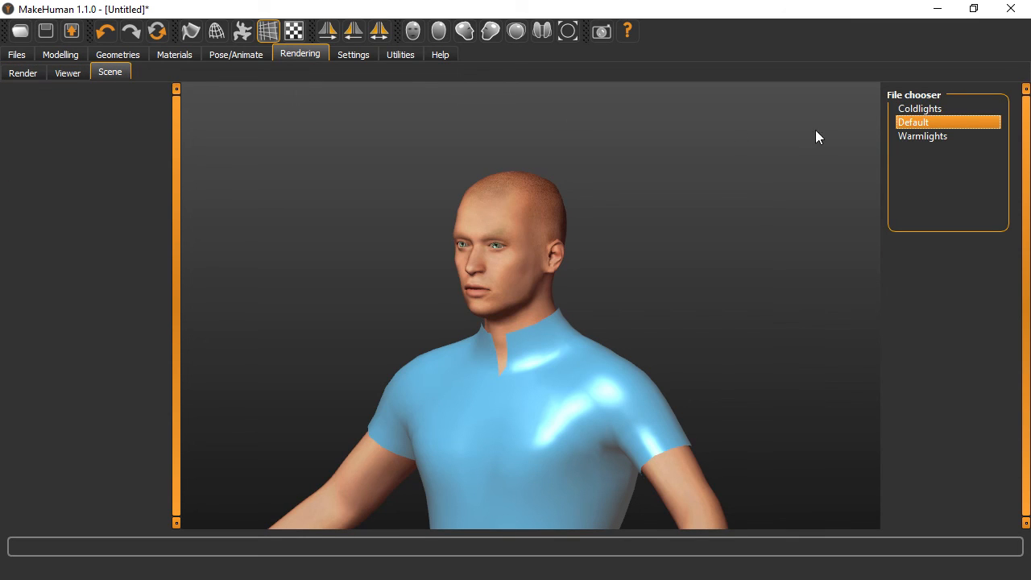
pyautogui.click(939, 110)
pyautogui.click(924, 136)
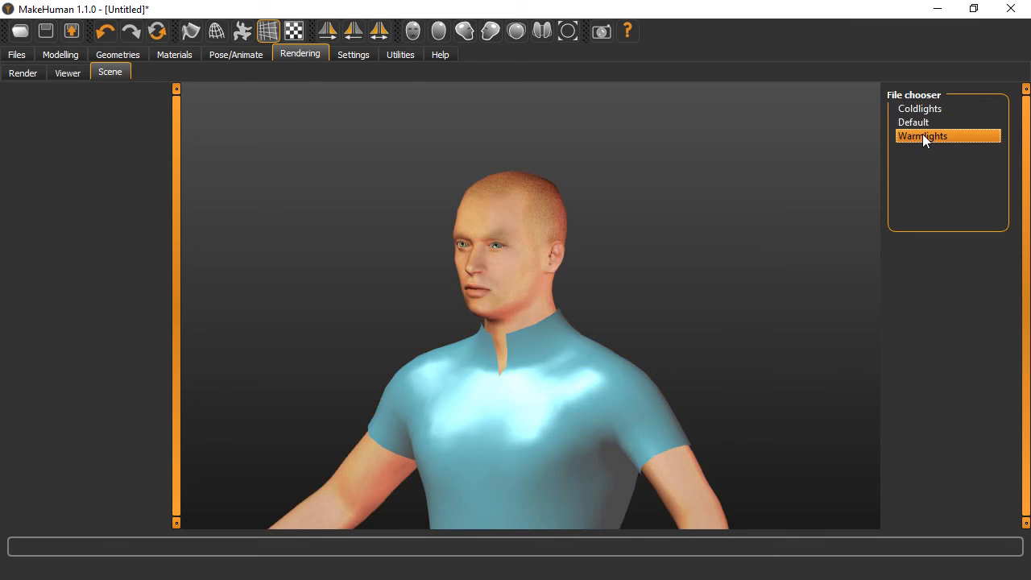
pyautogui.click(914, 123)
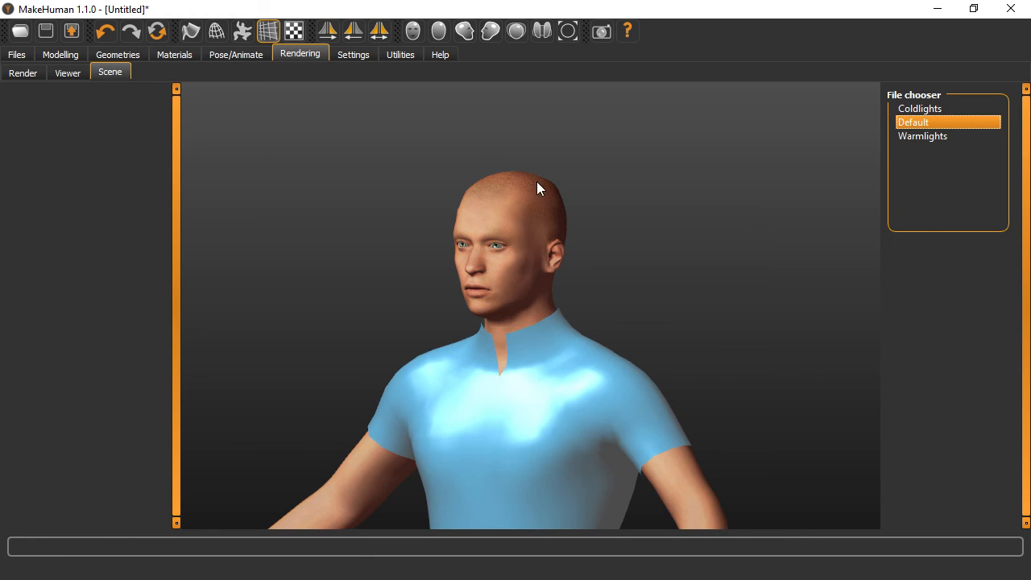
# - Look over the general settings, the application log and the pages for loading and saving models
pyautogui.click(350, 53)
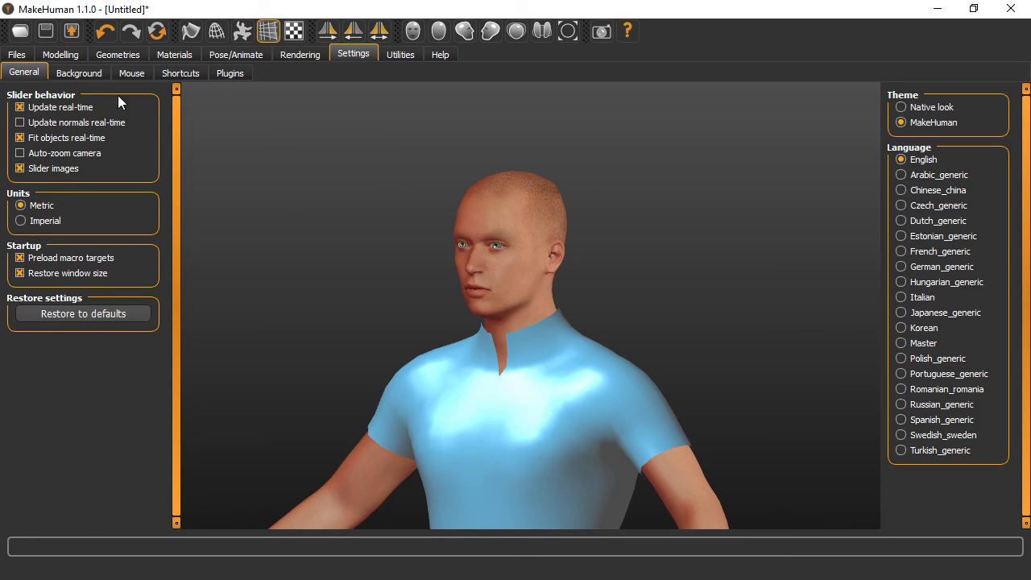
pyautogui.click(394, 54)
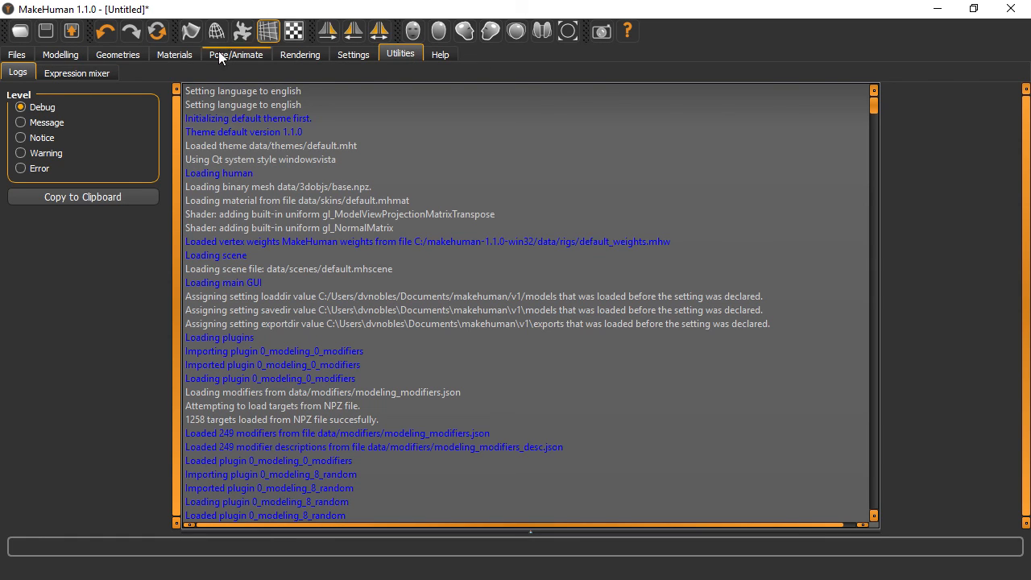
pyautogui.click(18, 57)
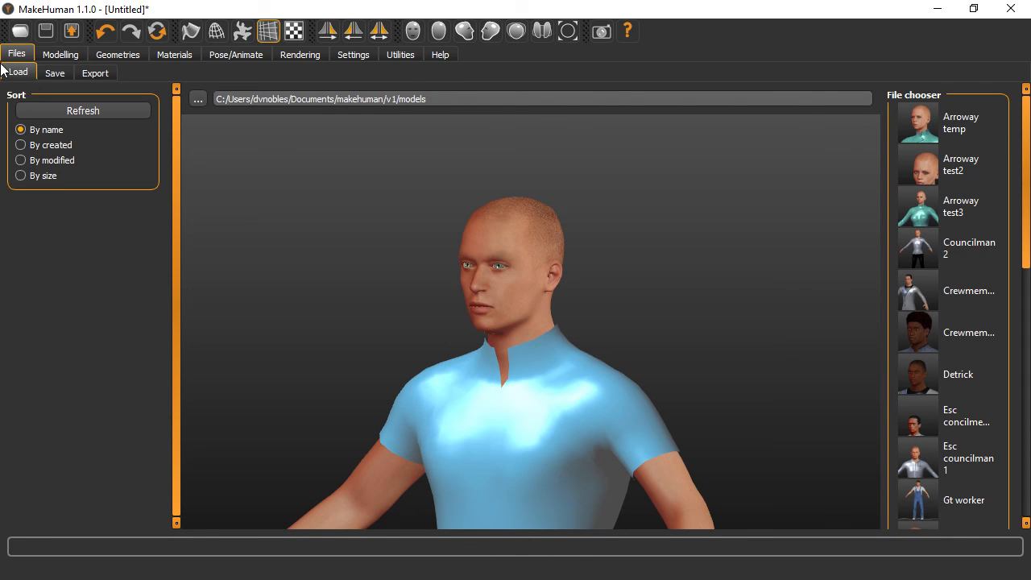
pyautogui.click(55, 73)
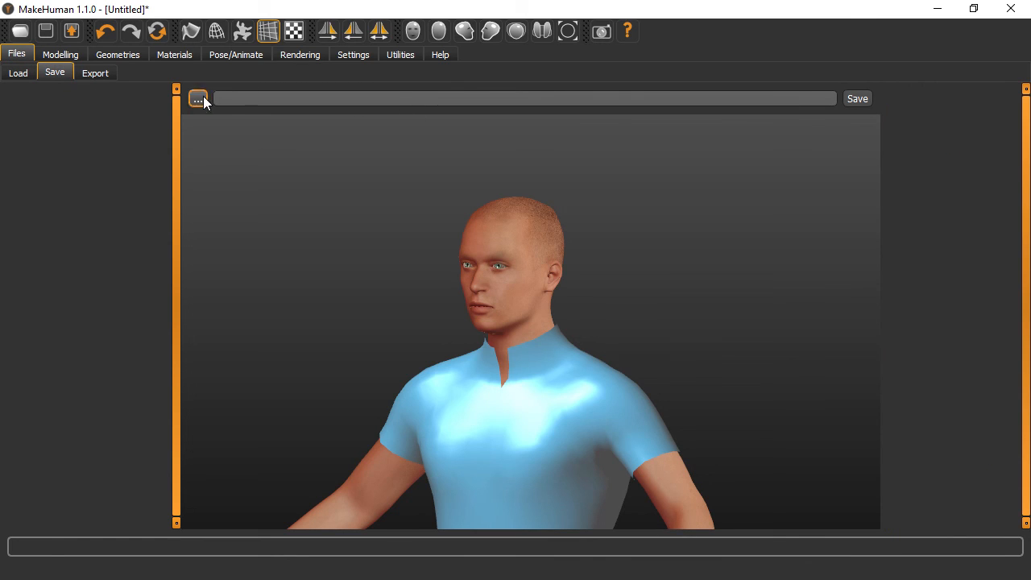
pyautogui.click(24, 74)
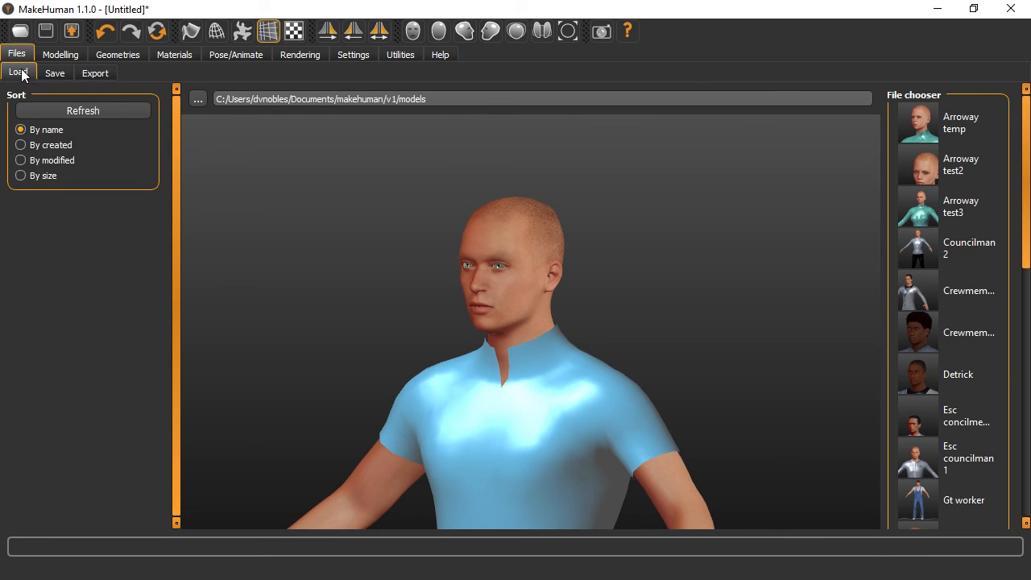
# - Save the character model under the file name TutorialTestGuy
pyautogui.click(55, 73)
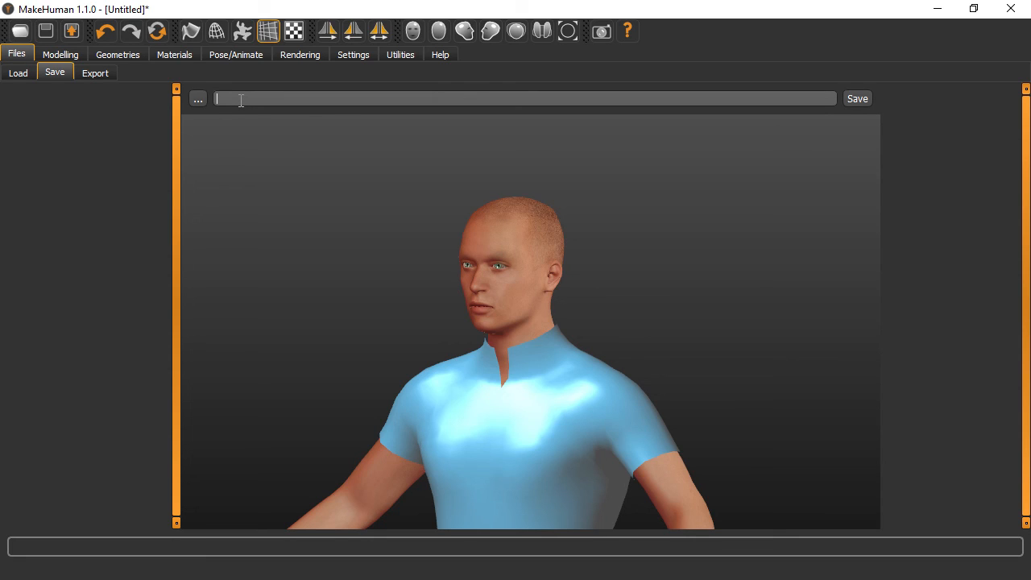
pyautogui.write('Turne')
pyautogui.press('BackSpace')
pyautogui.press('BackSpace')
pyautogui.write('orialTestGuy')
pyautogui.click(854, 100)
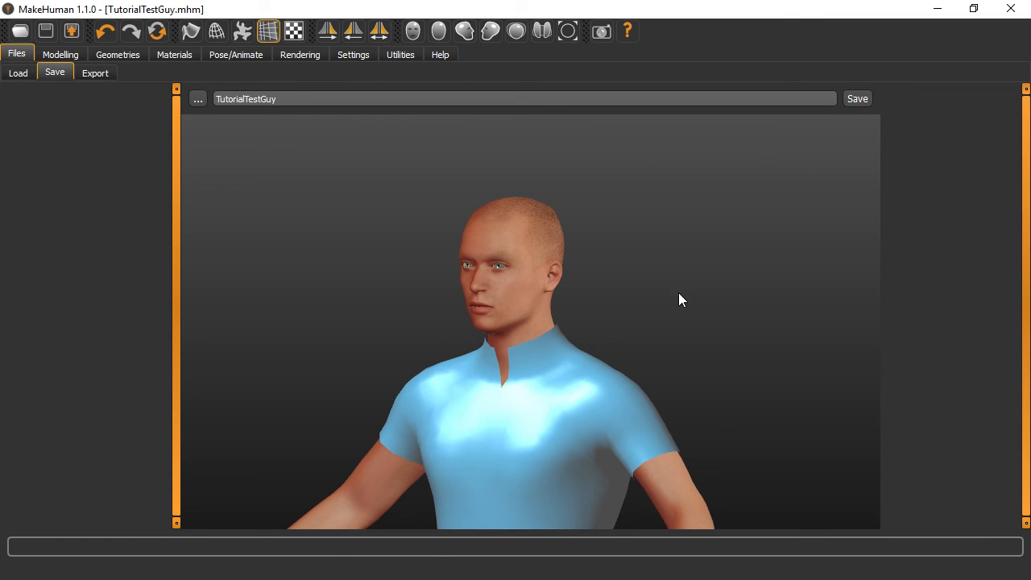
pyautogui.click(869, 100)
pyautogui.moveTo(349, 307); pyautogui.dragTo(485, 344)
pyautogui.moveTo(574, 345); pyautogui.dragTo(579, 345)
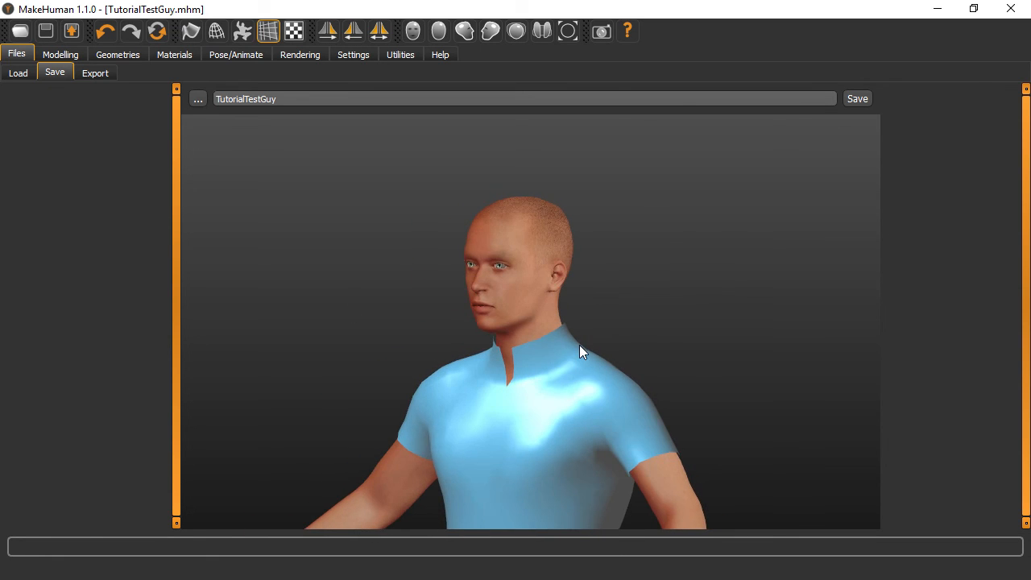
pyautogui.moveTo(428, 266); pyautogui.dragTo(492, 388)
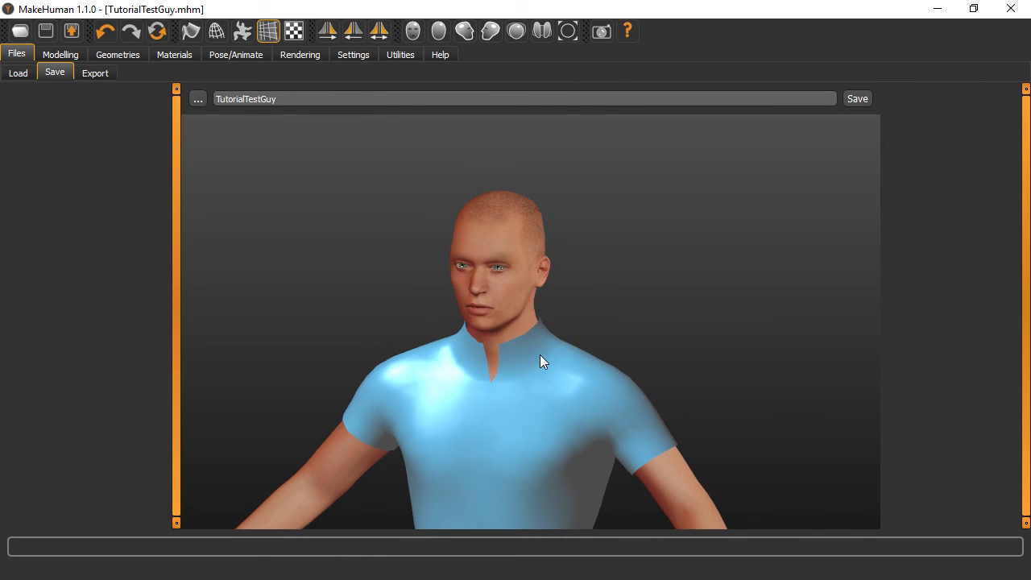
pyautogui.moveTo(542, 360); pyautogui.dragTo(516, 375)
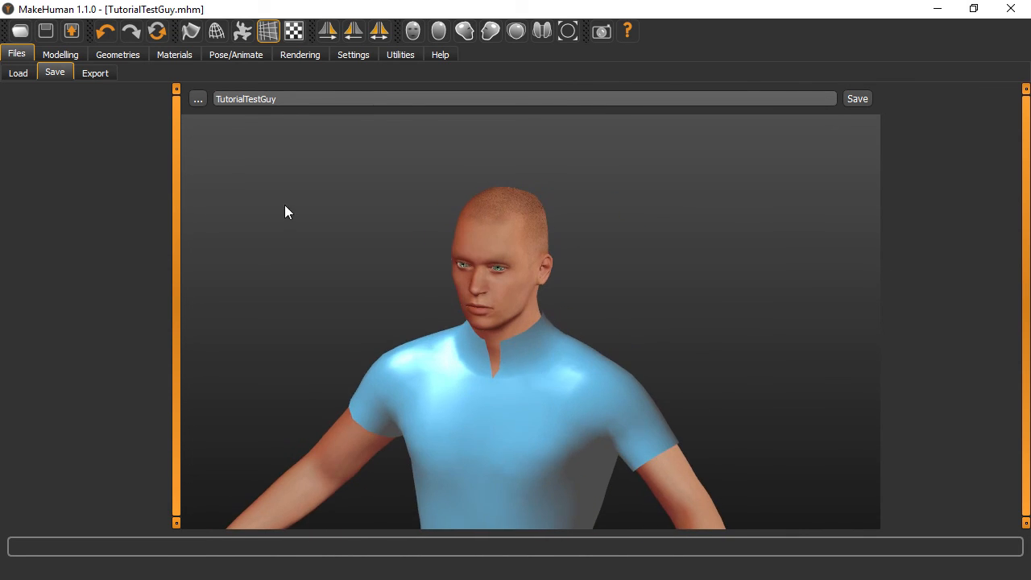
# - Export the character as TutorialTestGuy in the MakeHuman Exchange (mhx2) mesh format
pyautogui.click(95, 72)
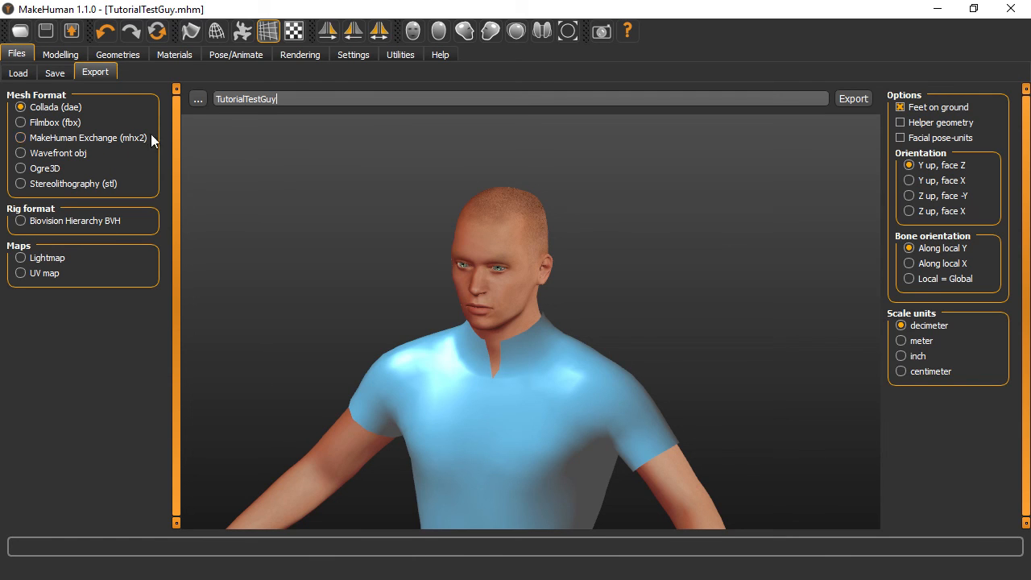
pyautogui.click(21, 137)
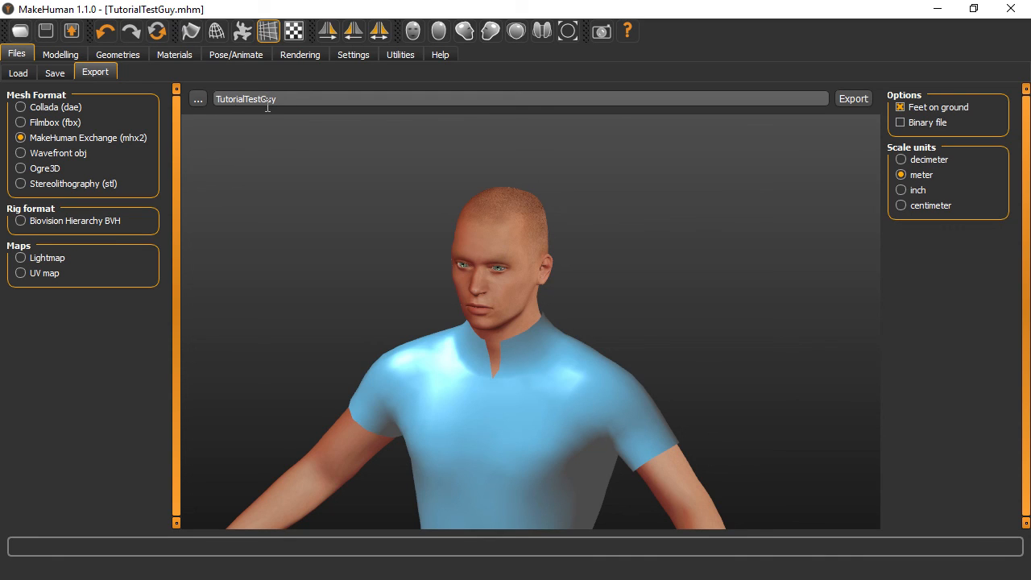
pyautogui.click(858, 99)
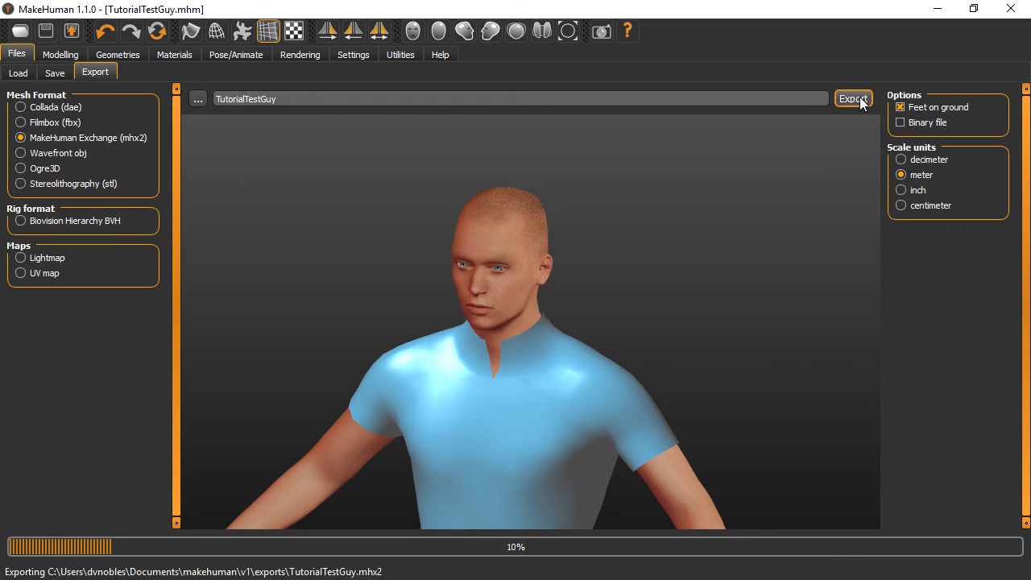